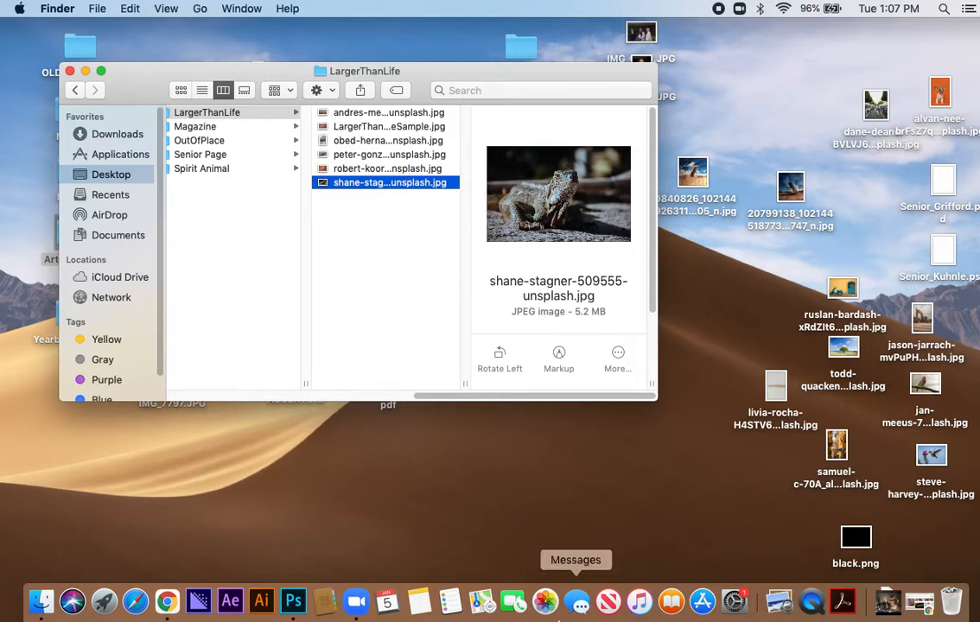
Preview the lizard and horse rider photos in the LargerThanLife folder to compare them.
left_click(316, 166)
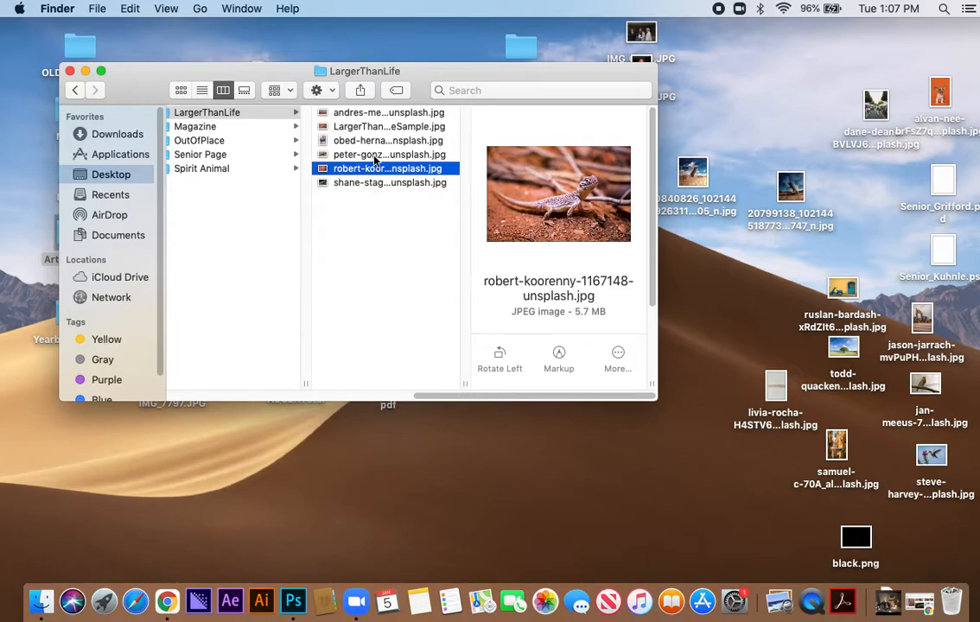
left_click(374, 157)
left_click(384, 142)
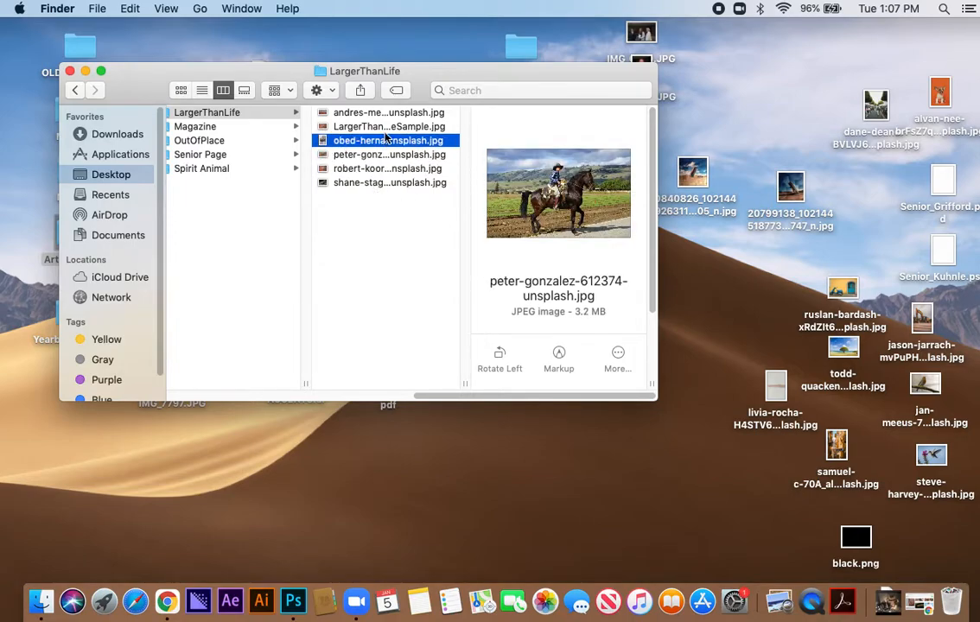
left_click(388, 127)
left_click(389, 114)
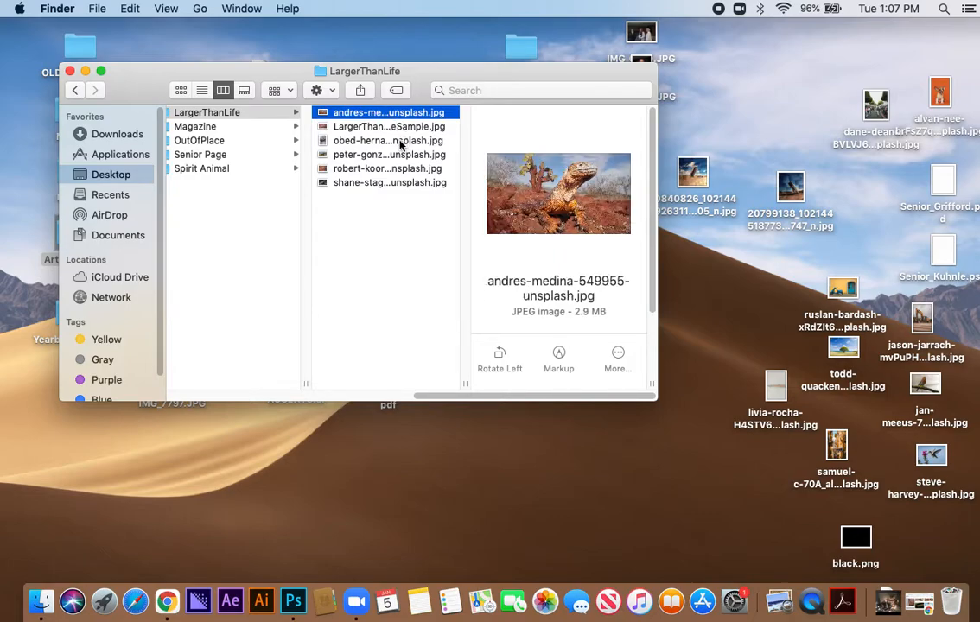
left_click(410, 141)
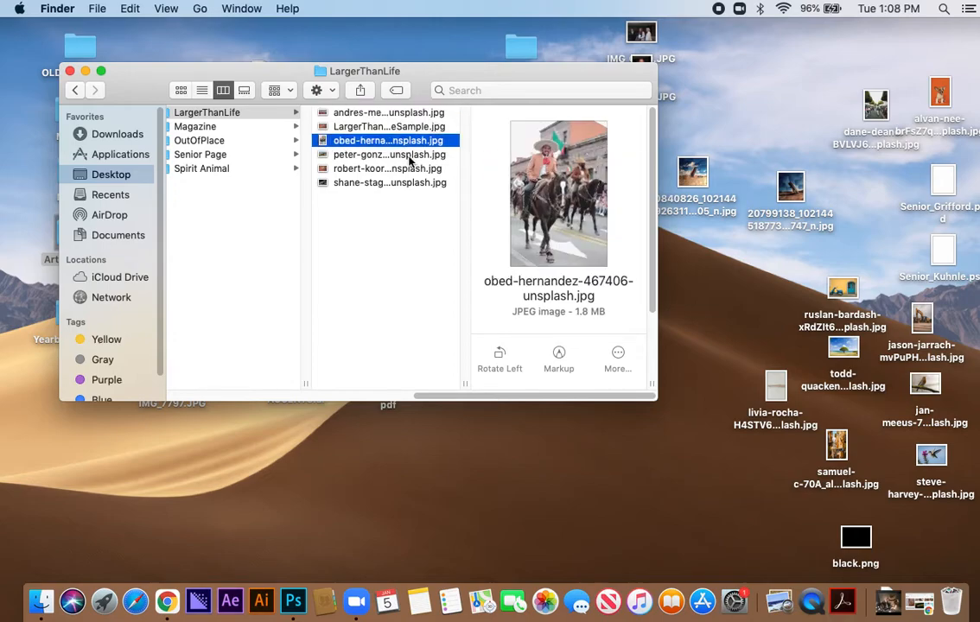
left_click(402, 157)
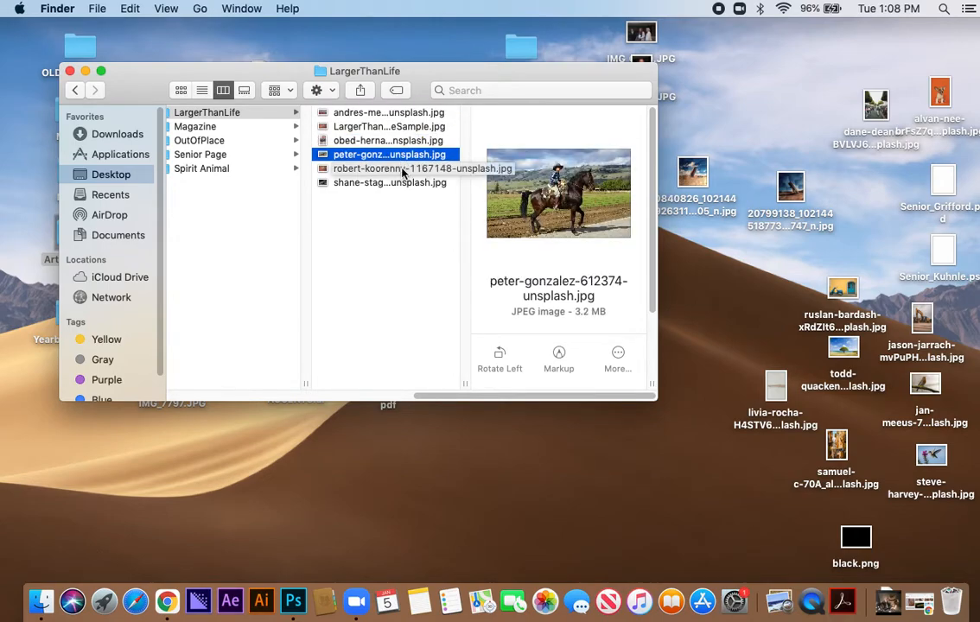
left_click(378, 169)
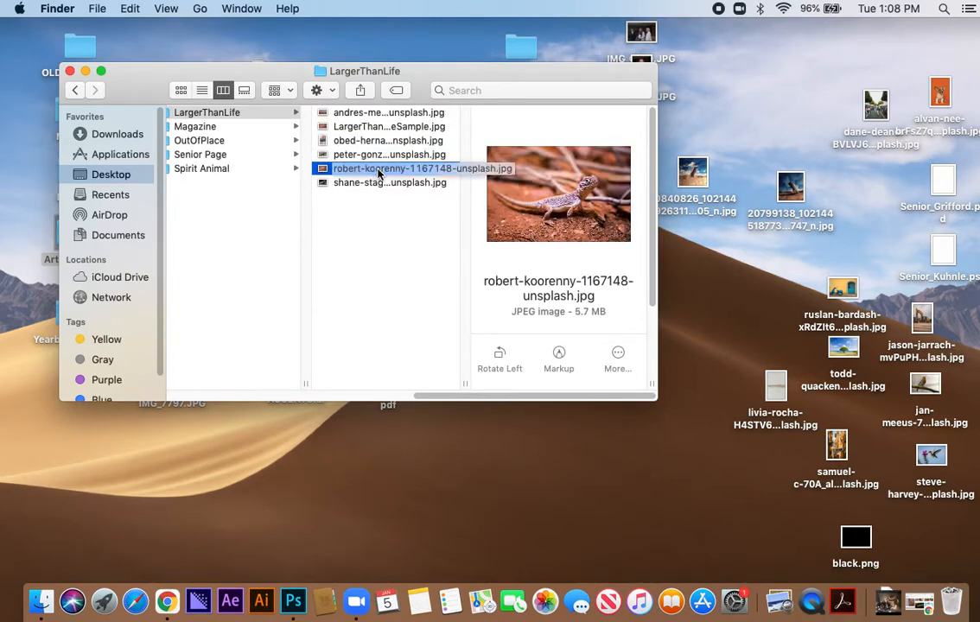
key("Up")
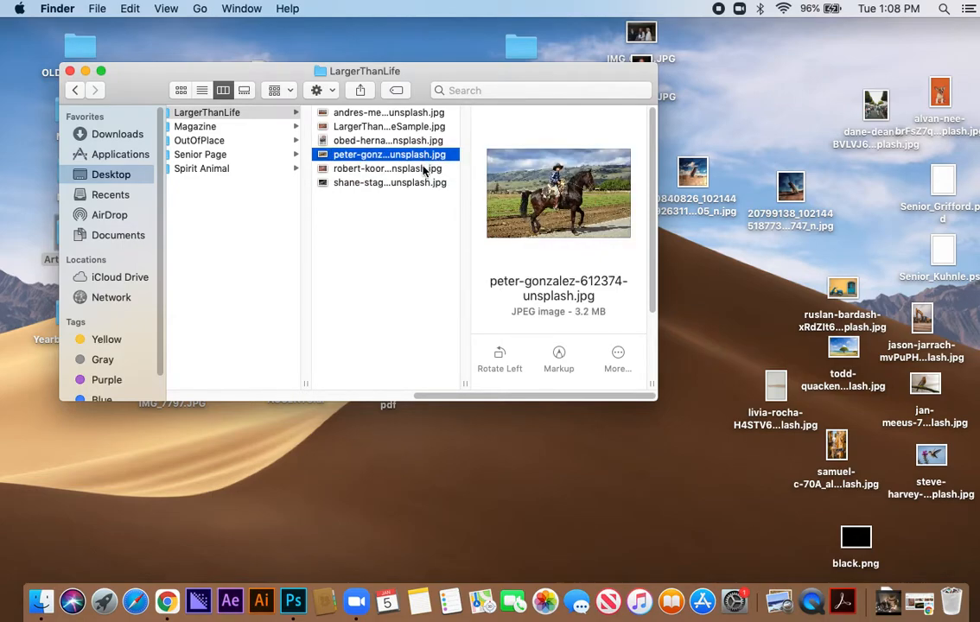
left_click(423, 169)
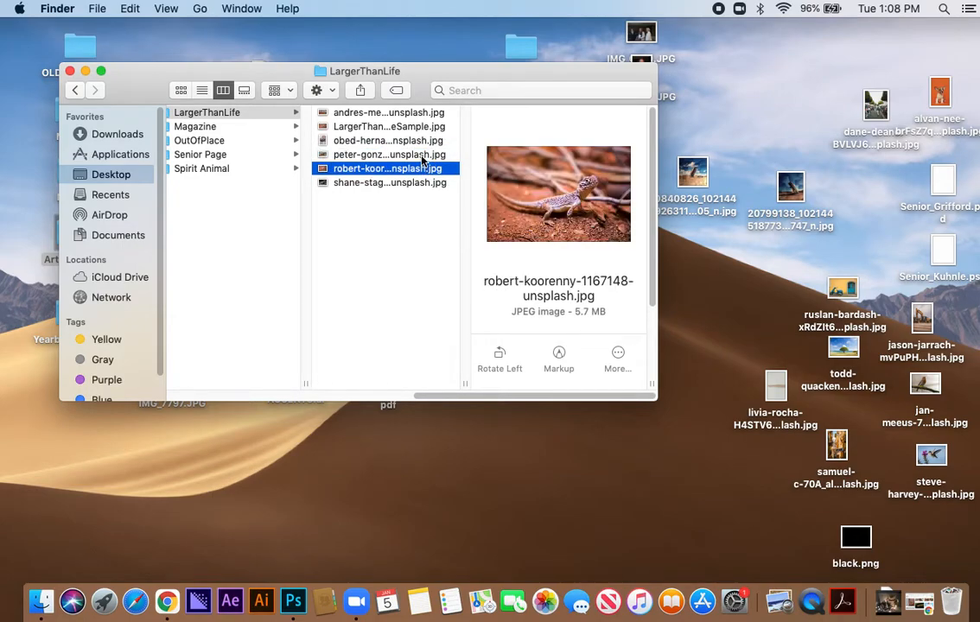
left_click(422, 157)
left_click(422, 171)
left_click(400, 156)
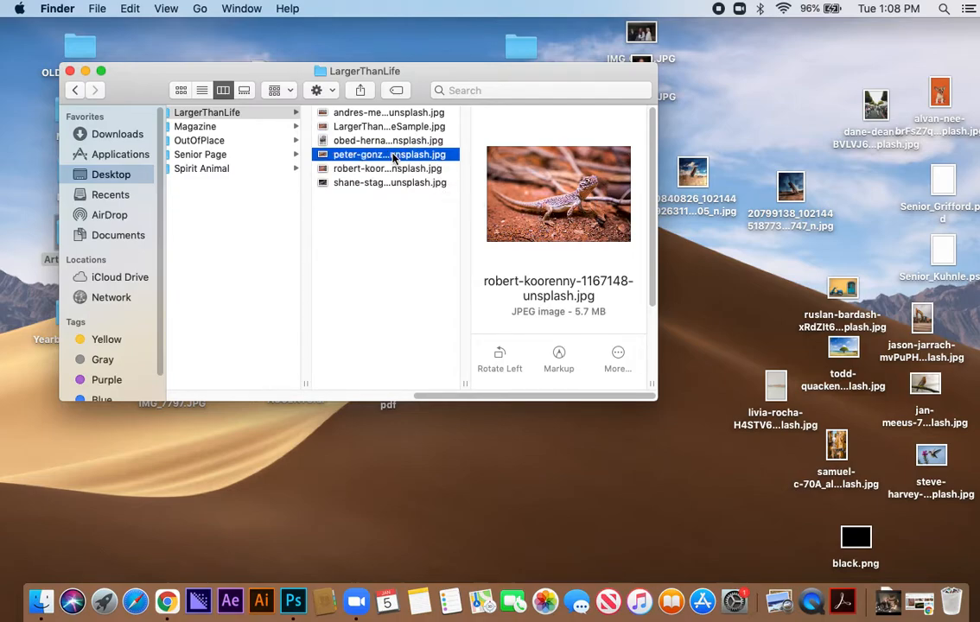
Open the photo of the spotted lizard standing on red soil in Photoshop.
left_click(344, 168)
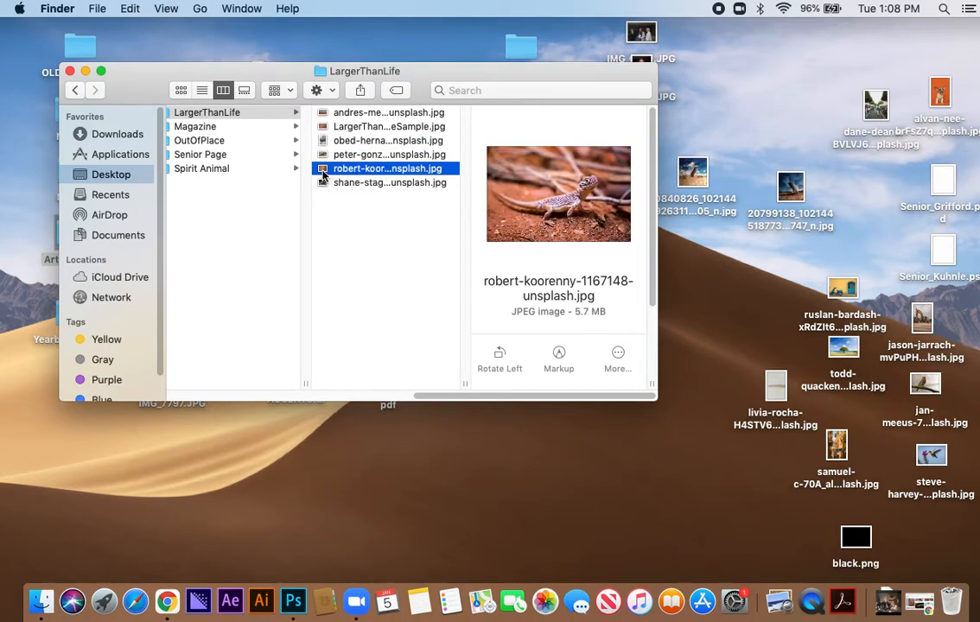
left_click_drag(327, 173, 297, 607)
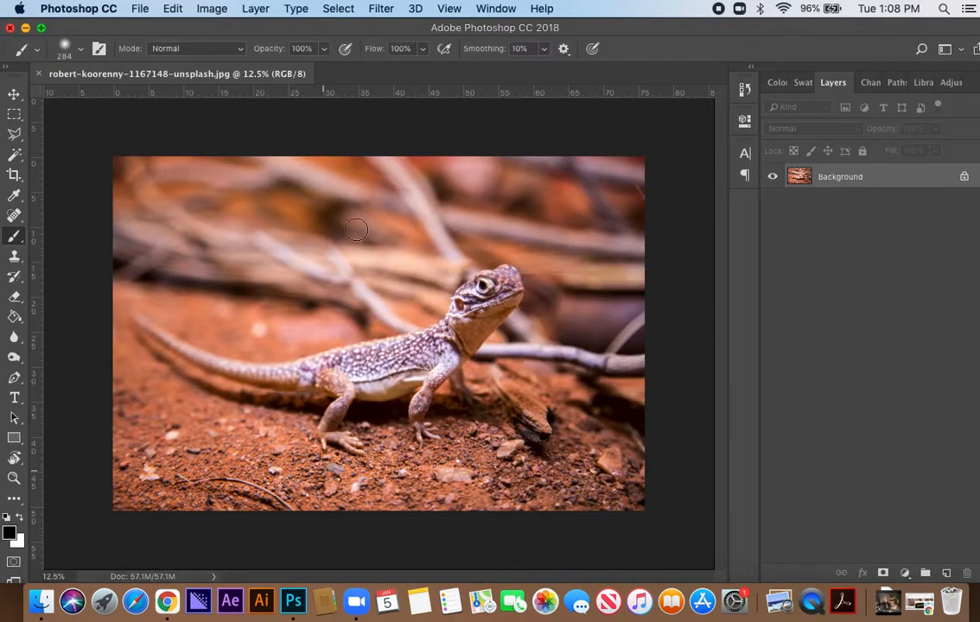
Place the photo of the boy riding a dark horse from the LargerThanLife folder into the lizard document.
left_click_drag(511, 24, 534, 166)
left_click(501, 86)
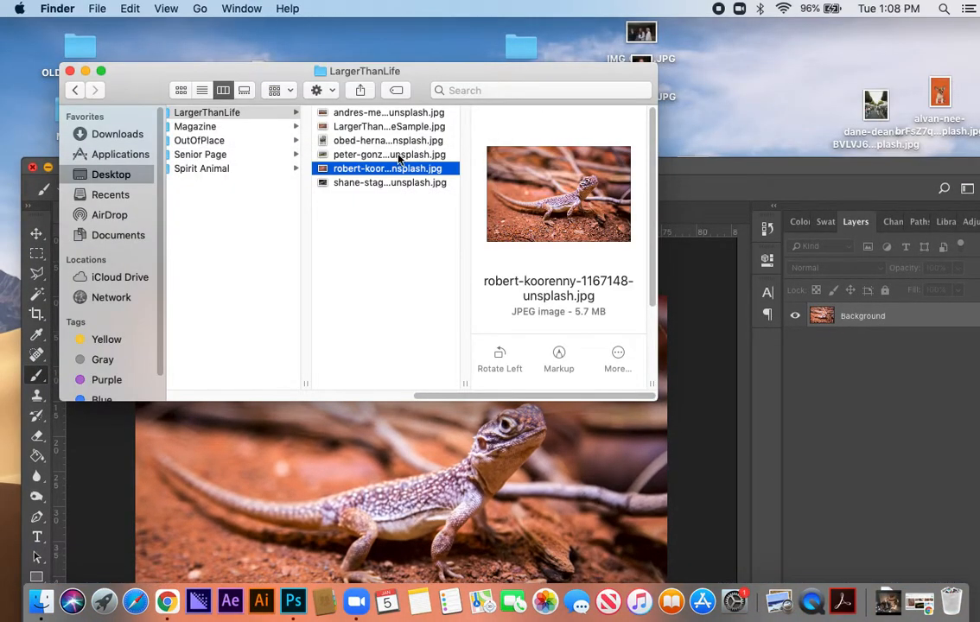
key("Up")
left_click_drag(335, 156, 410, 476)
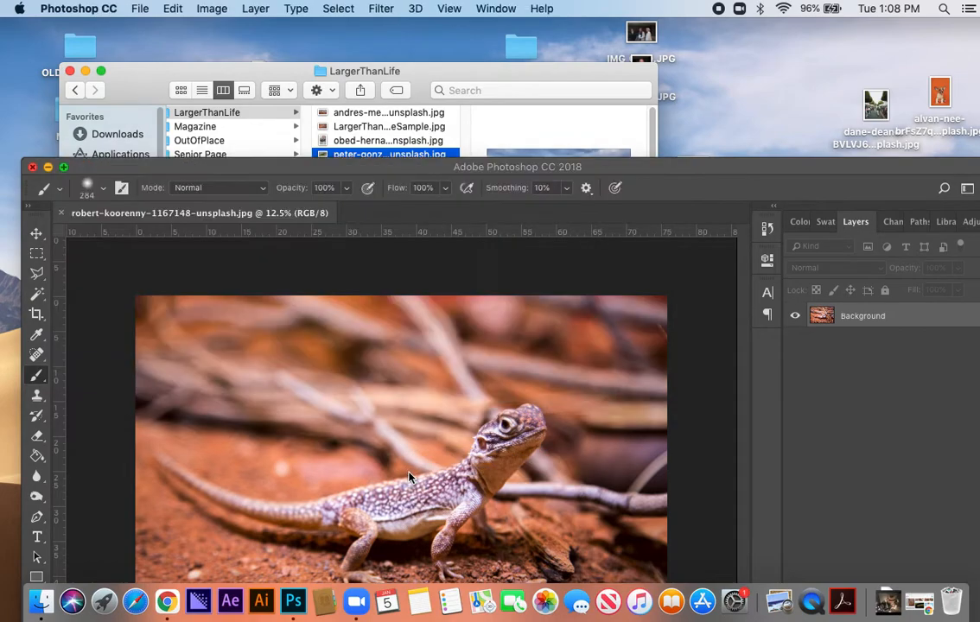
left_click_drag(756, 168, 751, 29)
Scale the placed horse rider photo to about 127%, commit it, and shift it toward the canvas's left side.
mouse_move(466, 350)
left_mouse_down()
mouse_move(530, 365)
mouse_move(583, 403)
mouse_move(622, 310)
mouse_move(382, 488)
mouse_move(485, 404)
mouse_move(485, 349)
mouse_move(476, 359)
left_mouse_up()
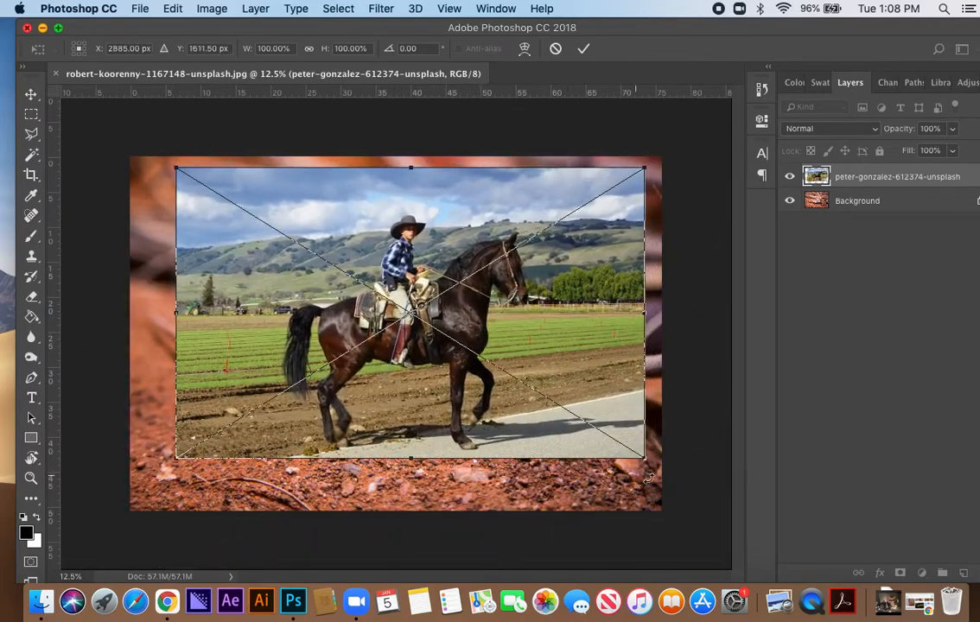
left_click_drag(644, 461, 778, 518)
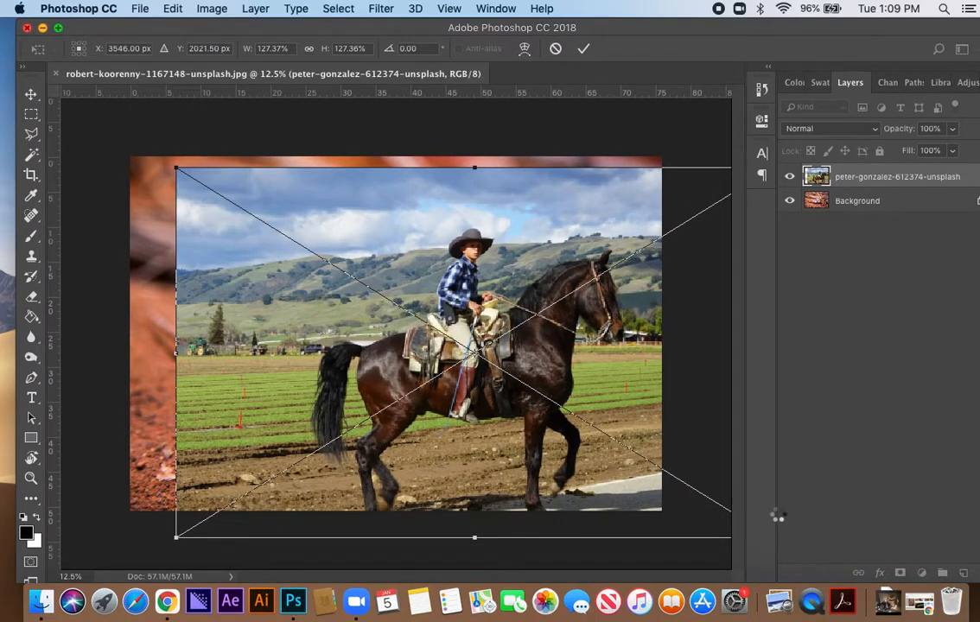
key("Return")
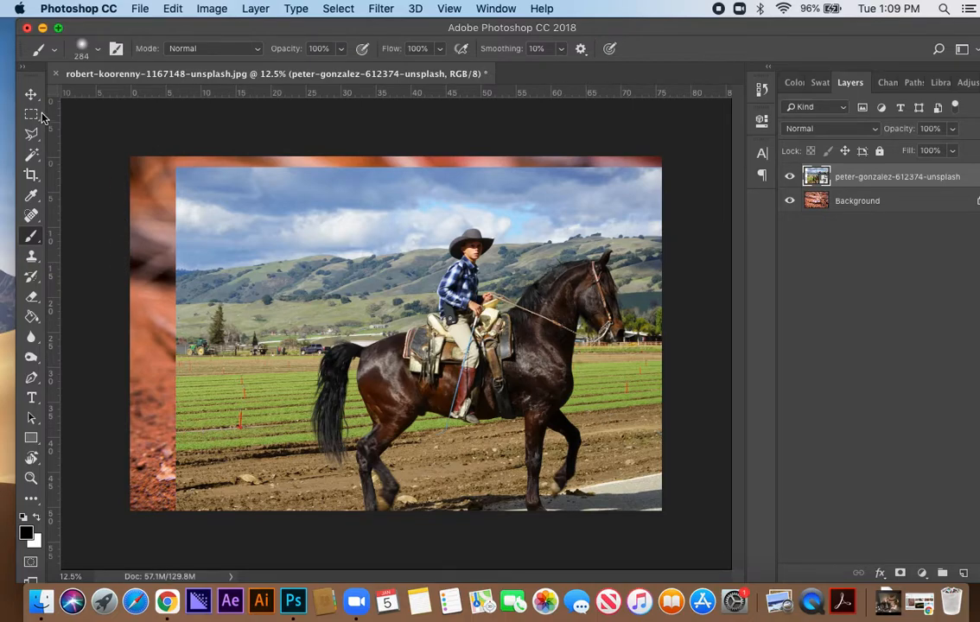
left_click(30, 93)
left_click_drag(416, 367, 371, 376)
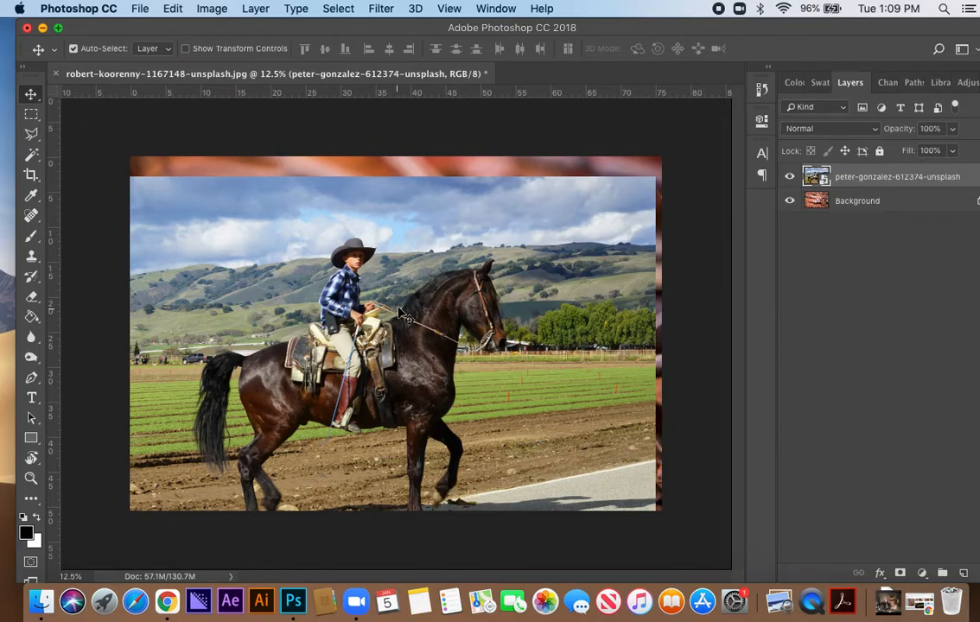
Rename the horse rider layer as cowboy and rasterize it.
double_click(847, 178)
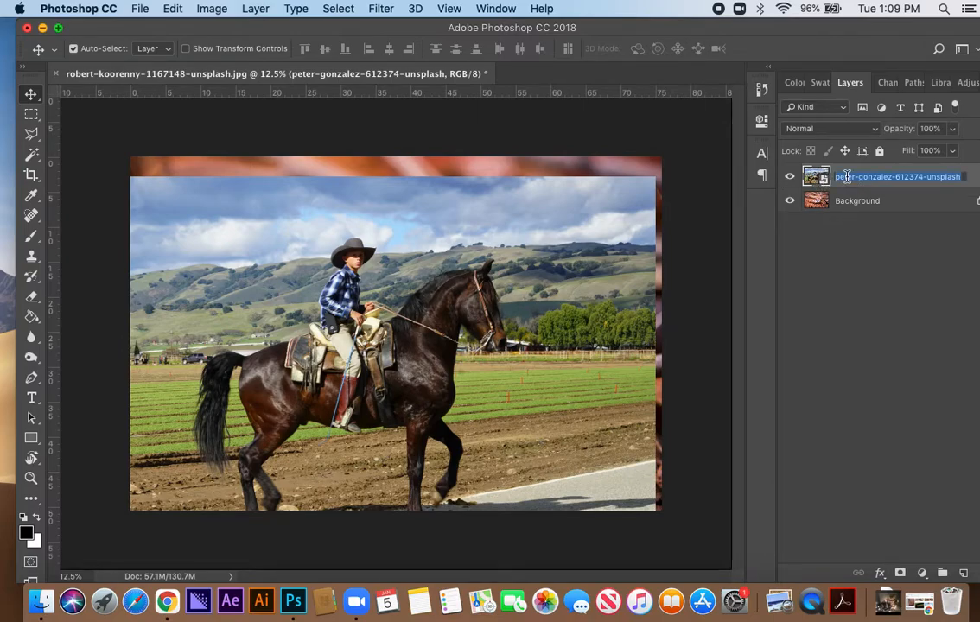
type("cowboy")
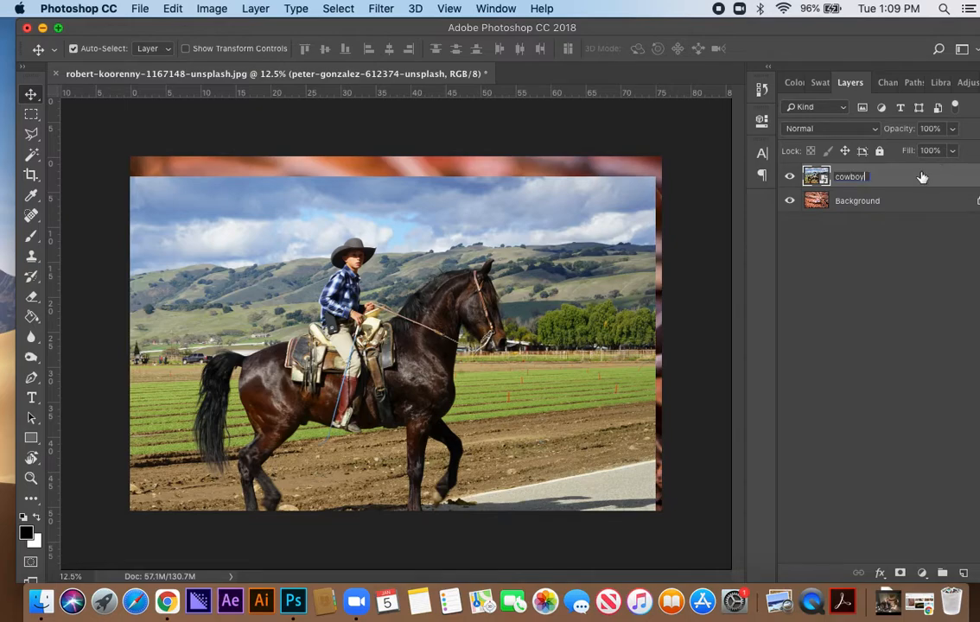
key("Return")
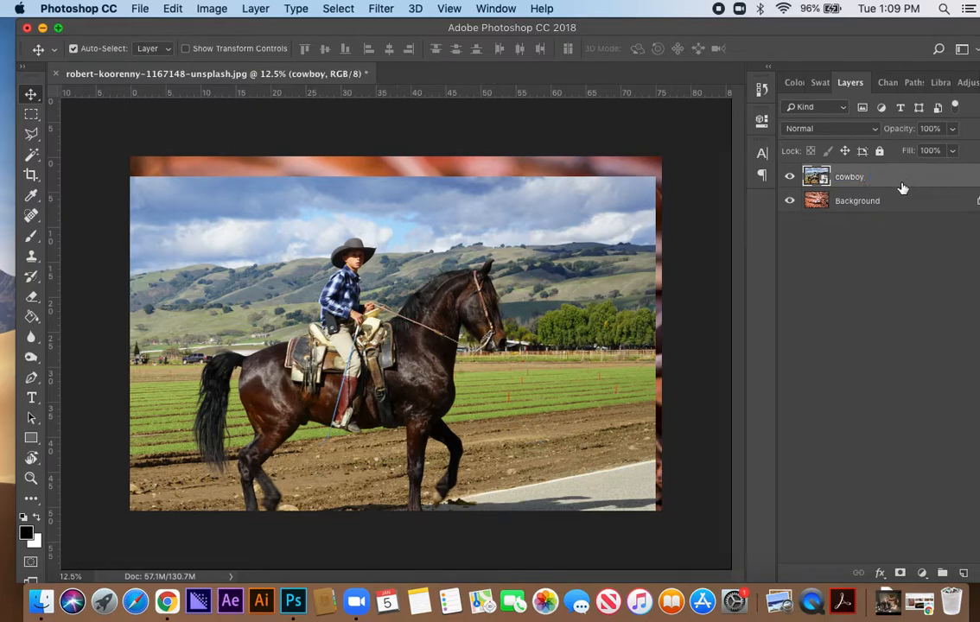
right_click(843, 182)
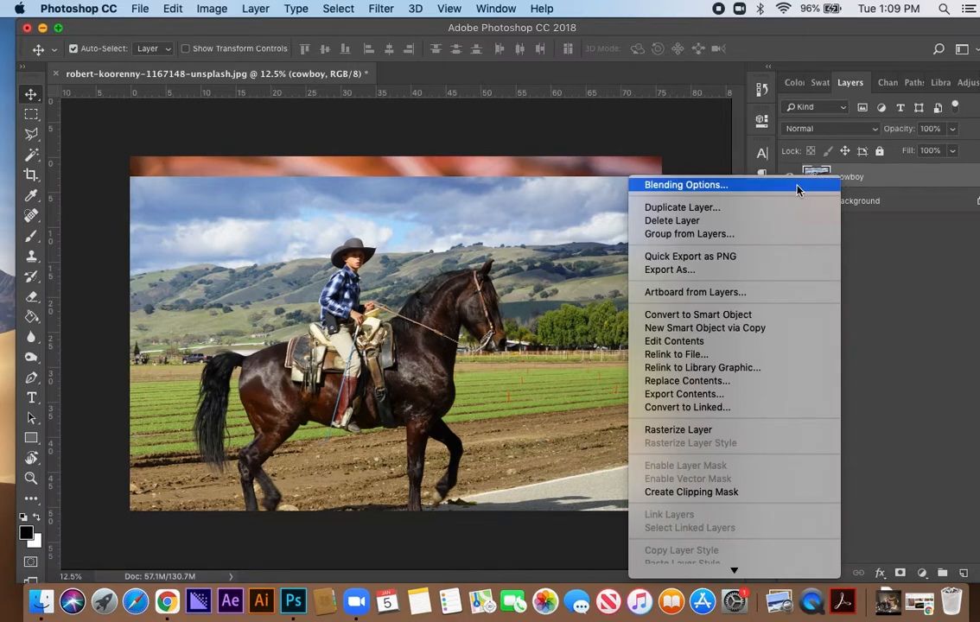
left_click(720, 429)
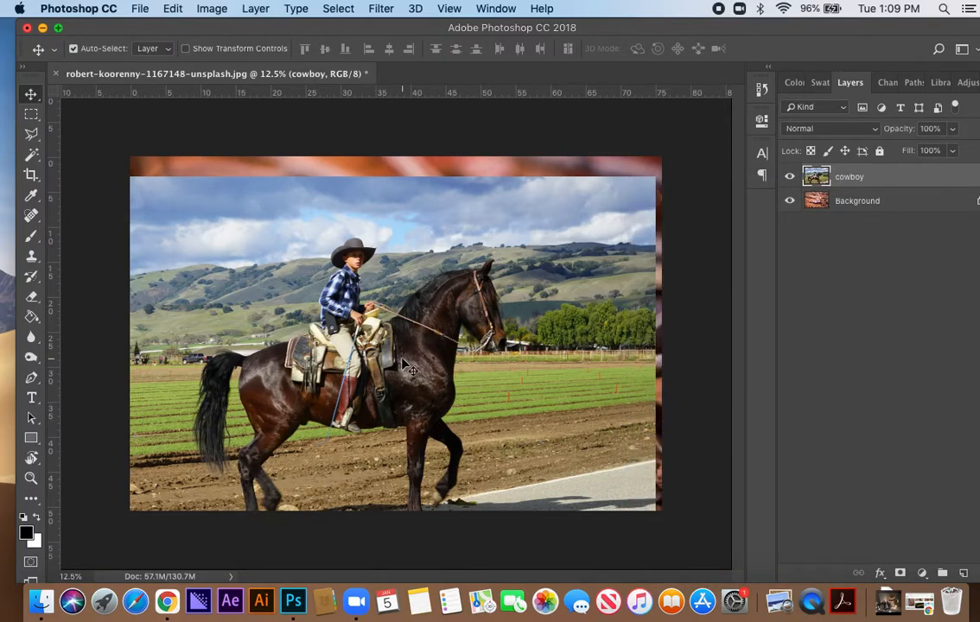
Reposition the cowboy layer so it covers the whole canvas with the horse and rider fully in view.
left_click_drag(382, 358, 440, 326)
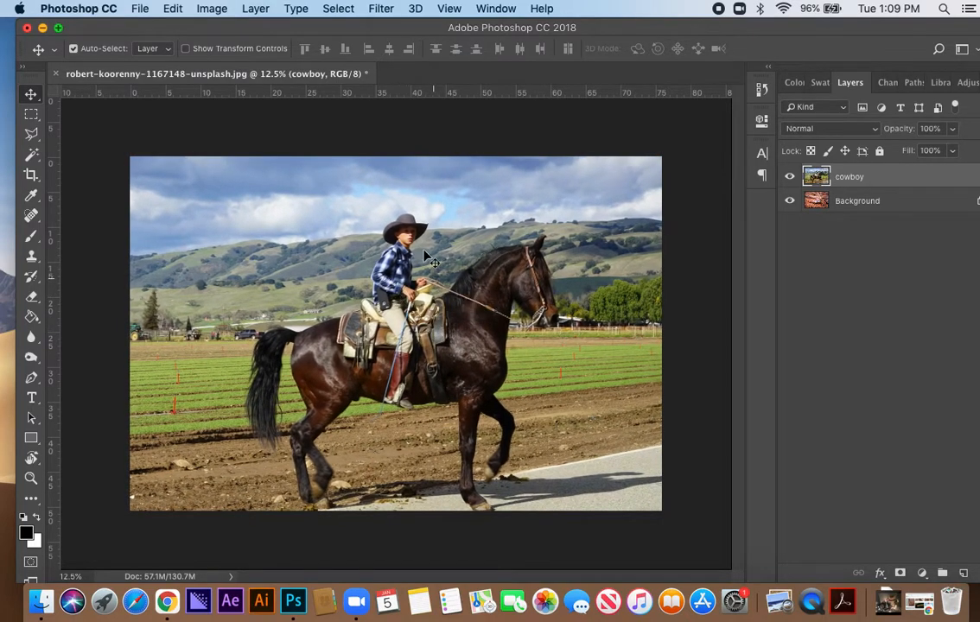
left_click_drag(444, 326, 358, 338)
left_click_drag(432, 327, 517, 313)
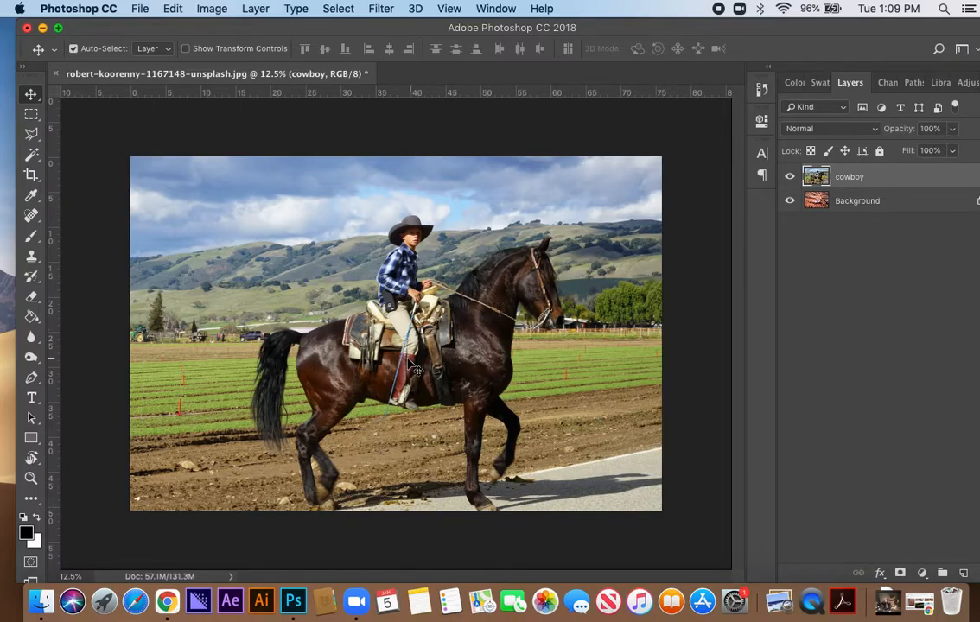
Examine the rider up close, from the saddle and reins up to the hat and face.
scroll(386, 292, "up", 2)
scroll(387, 292, "up", 5)
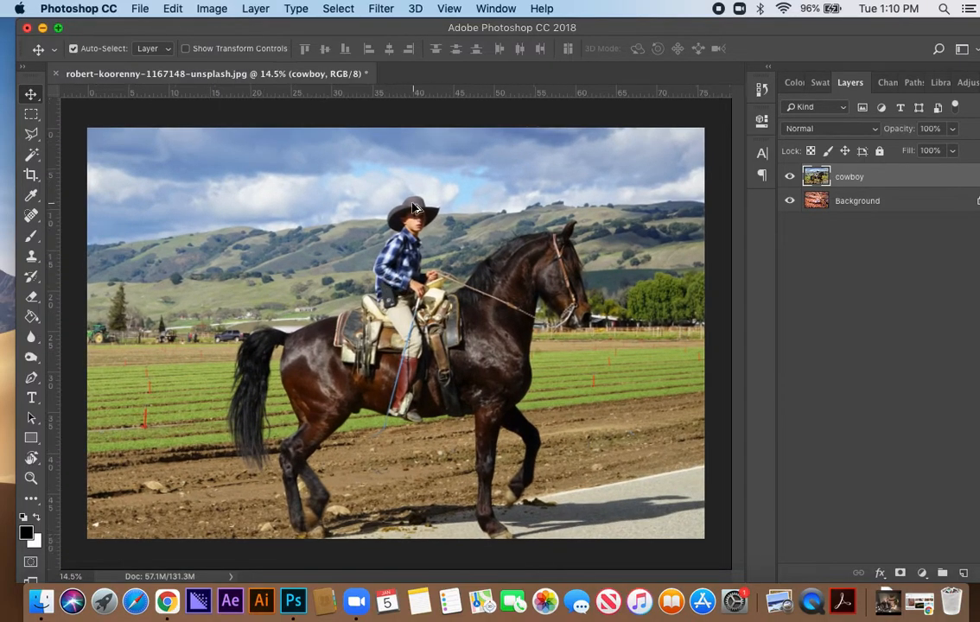
scroll(411, 249, "up", 4)
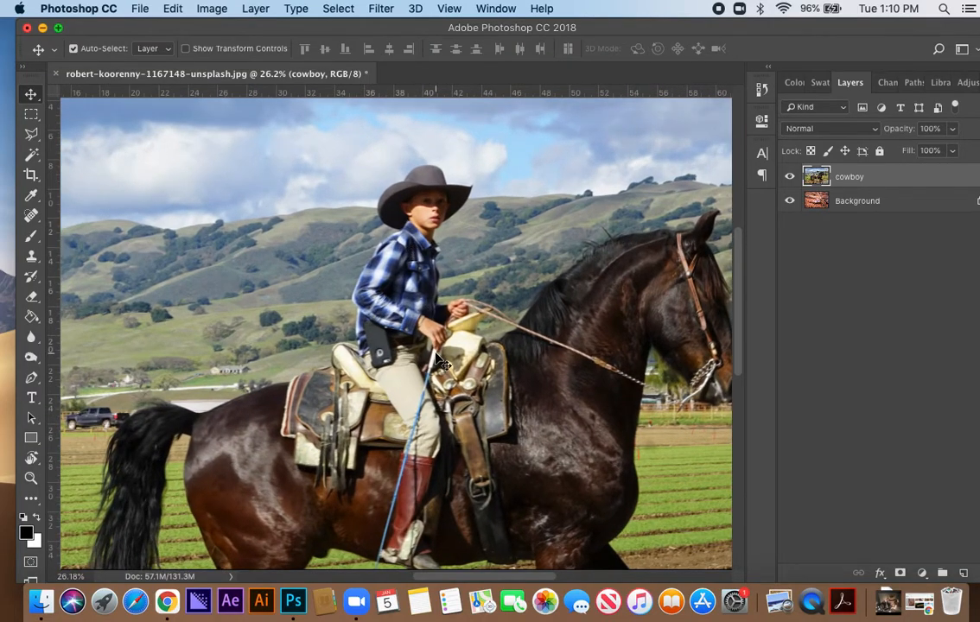
scroll(424, 350, "down", 2)
left_click_drag(458, 373, 460, 373)
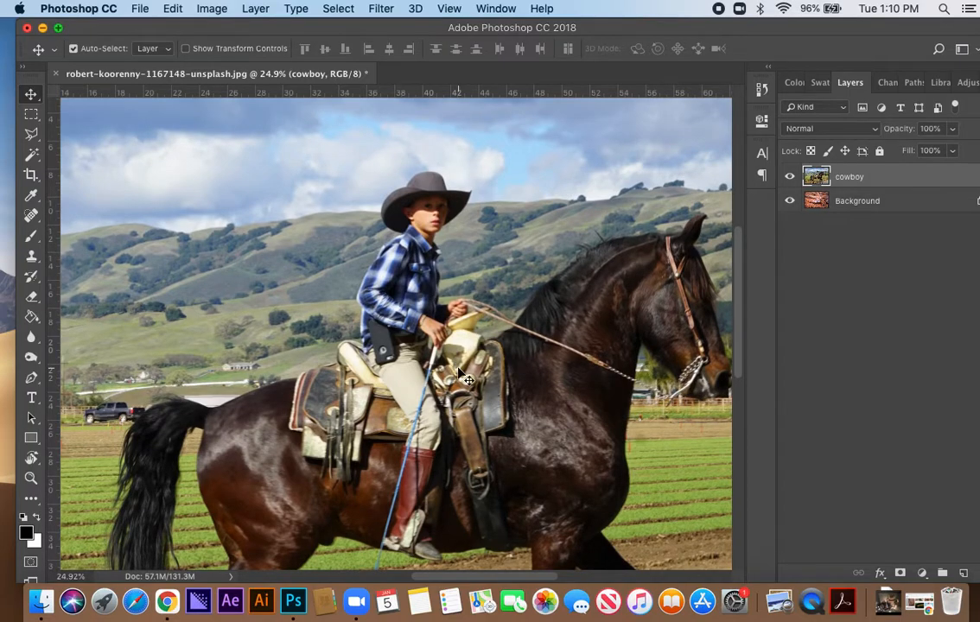
left_click_drag(446, 355, 435, 299)
key("super+r")
scroll(380, 297, "up", 2)
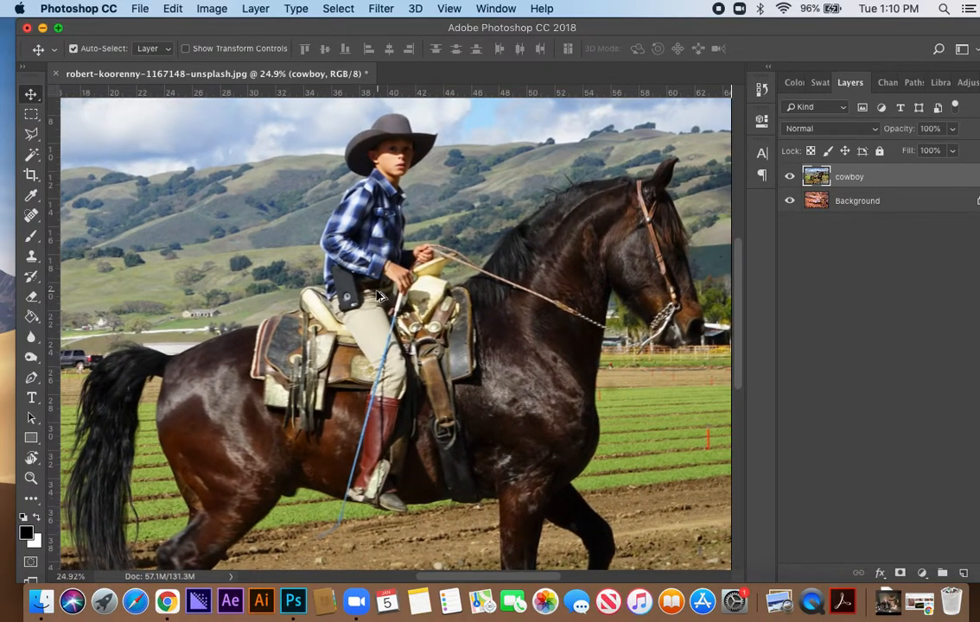
scroll(377, 296, "up", 1)
scroll(378, 296, "up", 1)
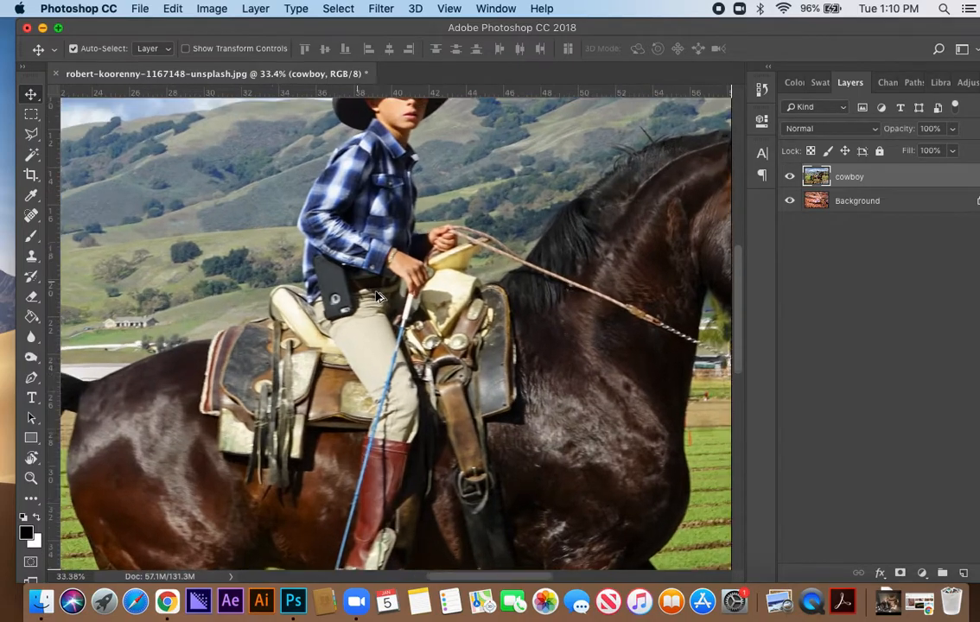
scroll(378, 296, "down", 3)
scroll(377, 297, "up", 4)
scroll(377, 297, "up", 1)
scroll(377, 297, "down", 1)
scroll(378, 296, "up", 1)
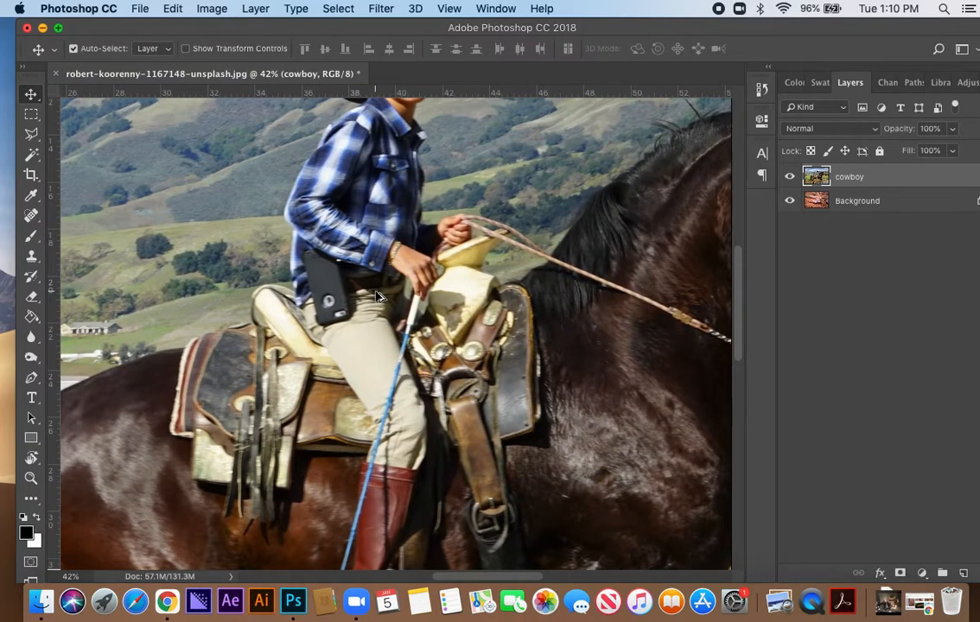
scroll(377, 296, "up", 2)
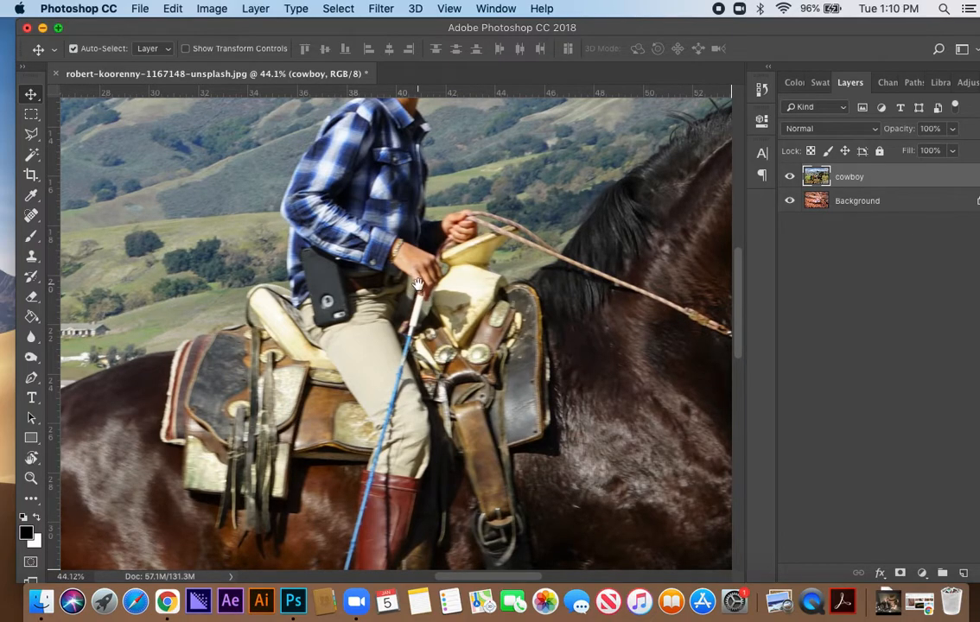
scroll(423, 289, "up", 5)
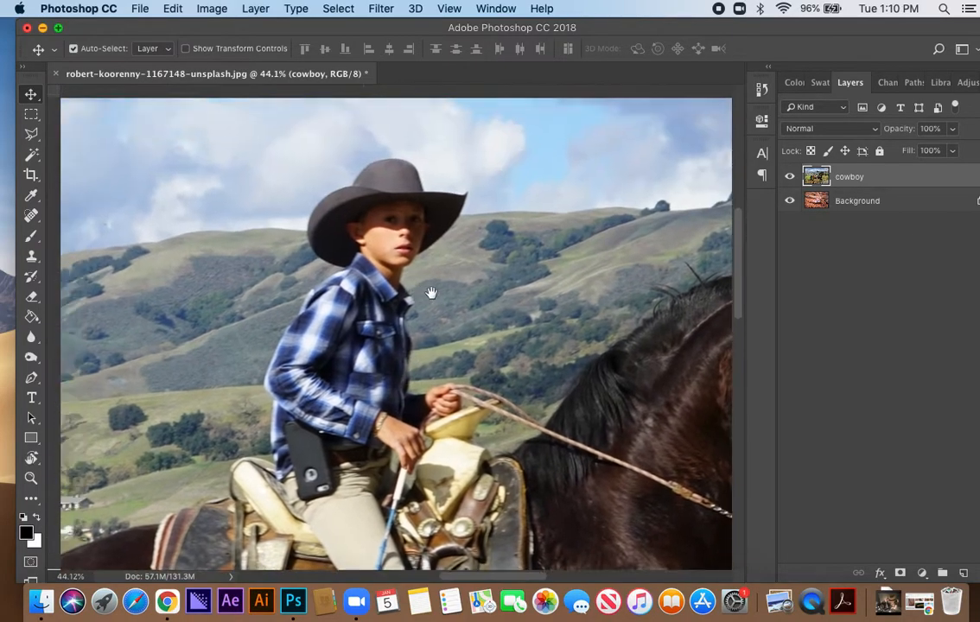
key("super+r")
scroll(397, 268, "up", 3)
scroll(398, 268, "up", 3)
scroll(440, 294, "up", 1)
scroll(443, 293, "up", 2)
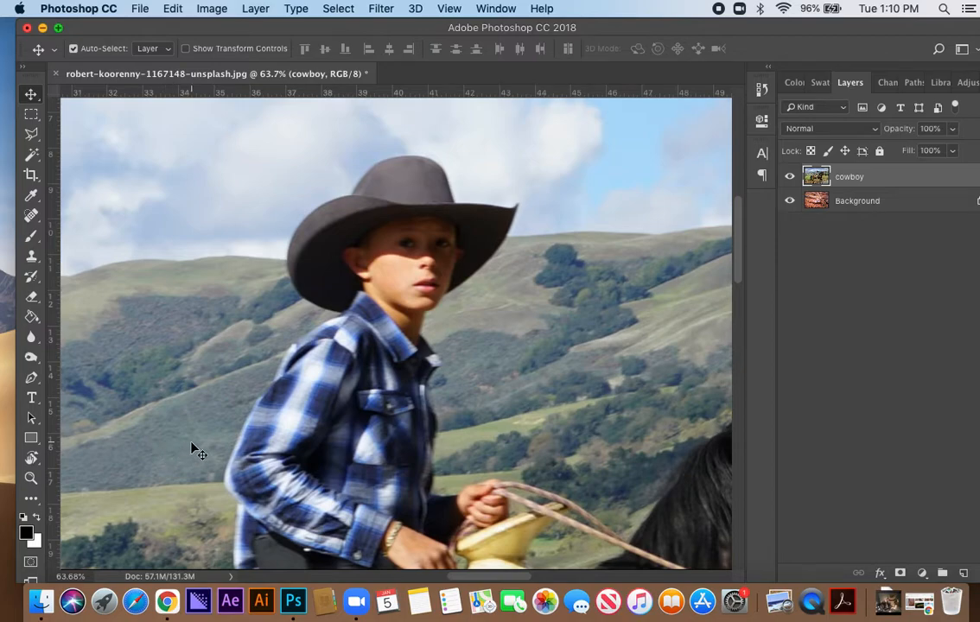
Enter Quick Mask mode and set up a black 76 px Brush with 100% hardness.
left_click(32, 565)
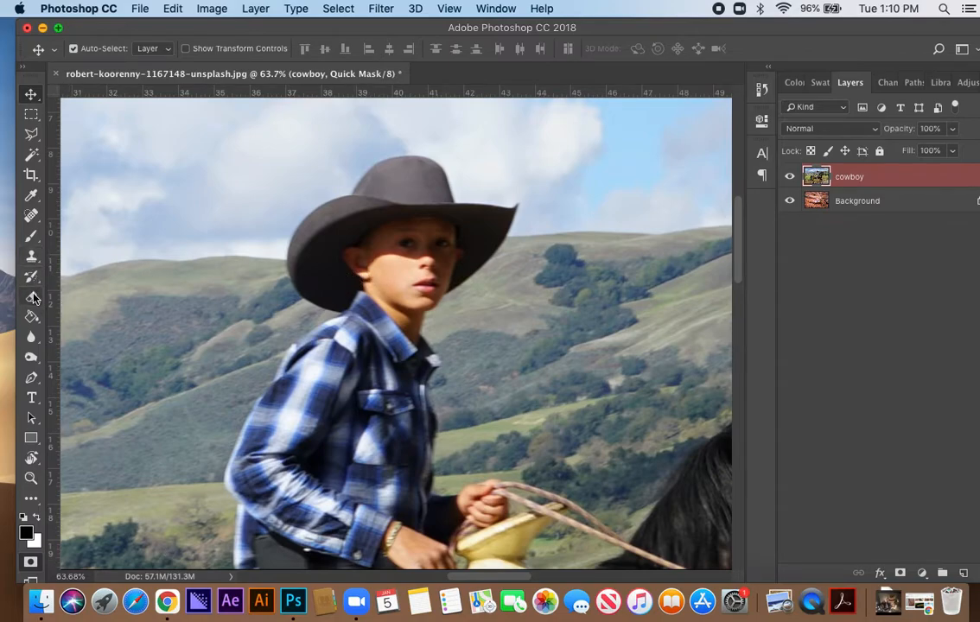
left_click(32, 239)
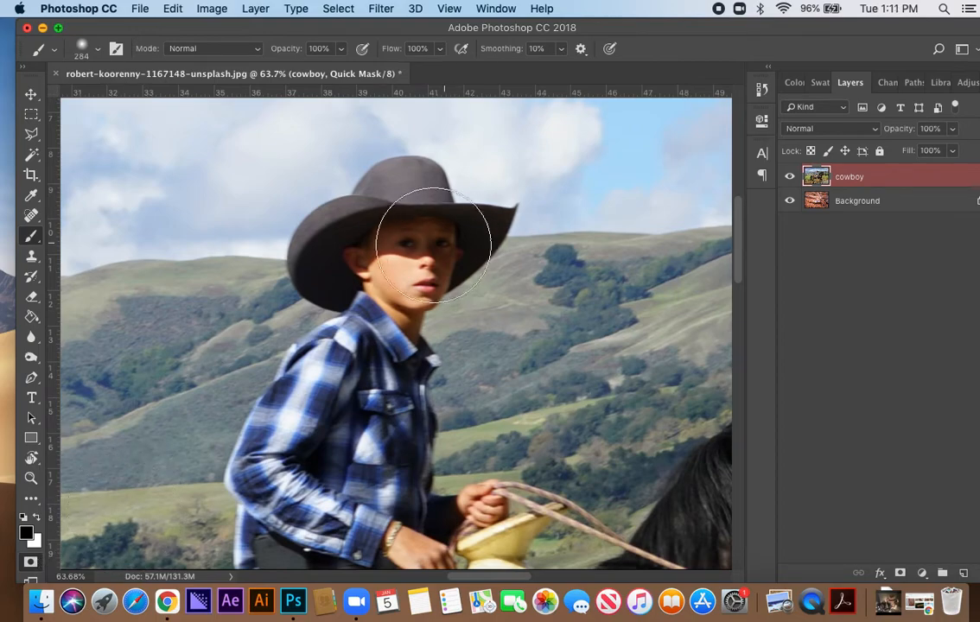
right_click(407, 243)
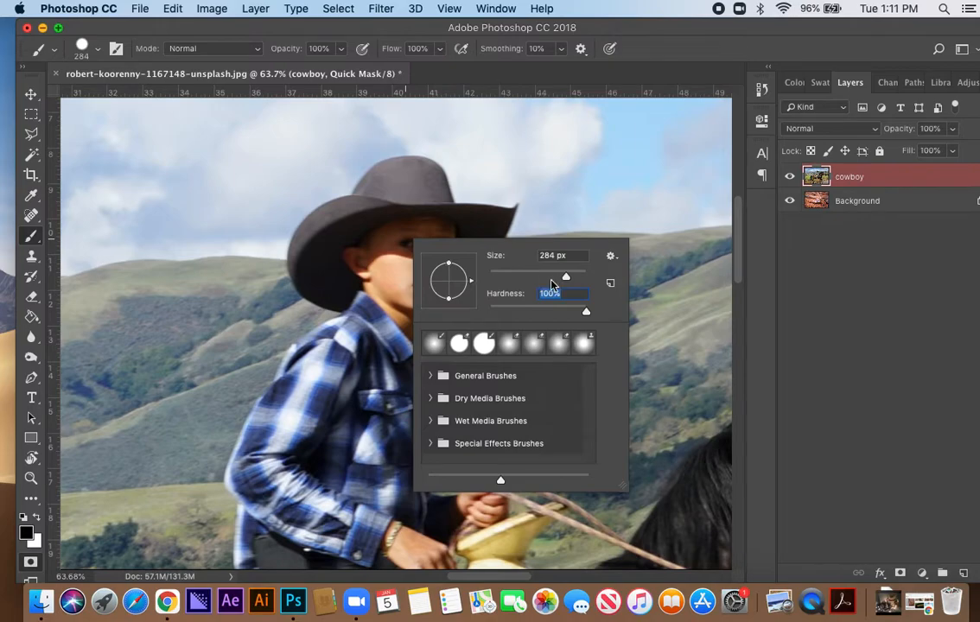
left_click_drag(566, 277, 529, 278)
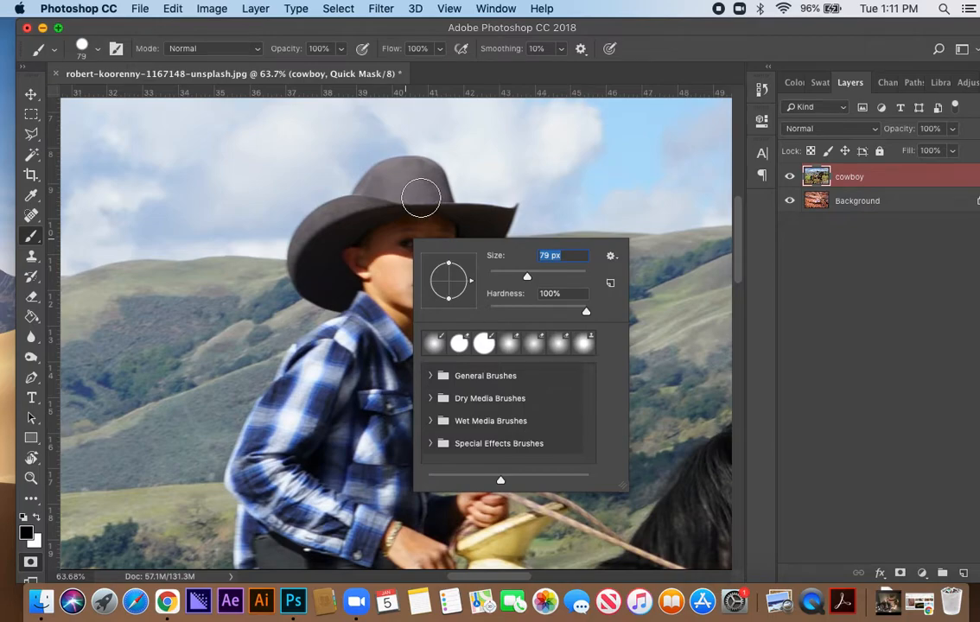
left_click_drag(526, 278, 564, 277)
Paint the quick mask over the rider's hat crown and rear brim, face, neck and shirt collar.
mouse_move(419, 201)
left_mouse_down()
mouse_move(431, 204)
mouse_move(430, 189)
left_mouse_up()
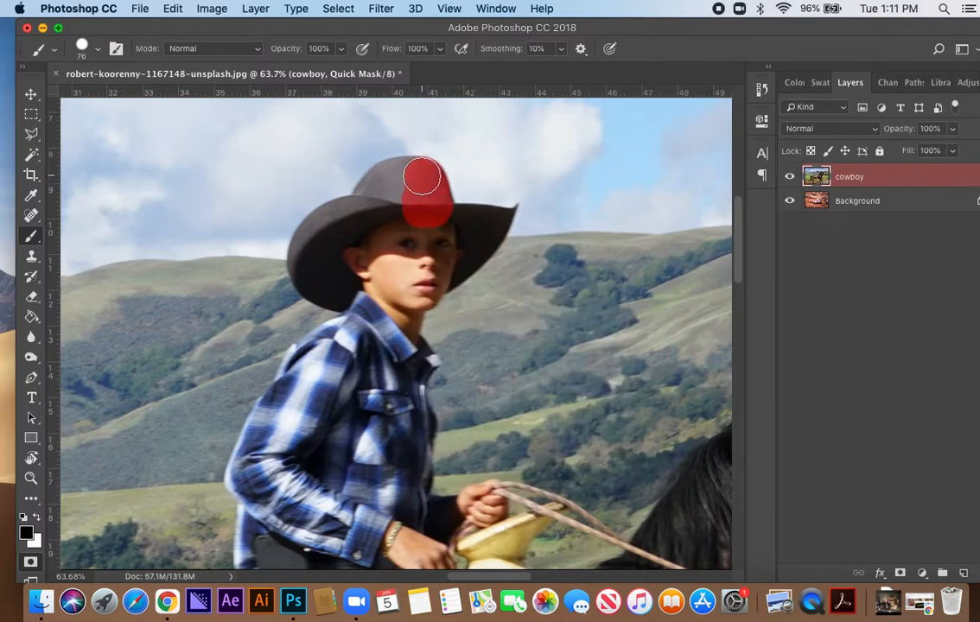
mouse_move(422, 177)
left_mouse_down()
mouse_move(383, 181)
mouse_move(366, 211)
mouse_move(389, 205)
mouse_move(403, 236)
mouse_move(400, 213)
mouse_move(395, 245)
mouse_move(428, 238)
mouse_move(368, 270)
mouse_move(419, 253)
mouse_move(368, 253)
mouse_move(377, 229)
mouse_move(354, 215)
mouse_move(315, 235)
mouse_move(311, 278)
left_mouse_up()
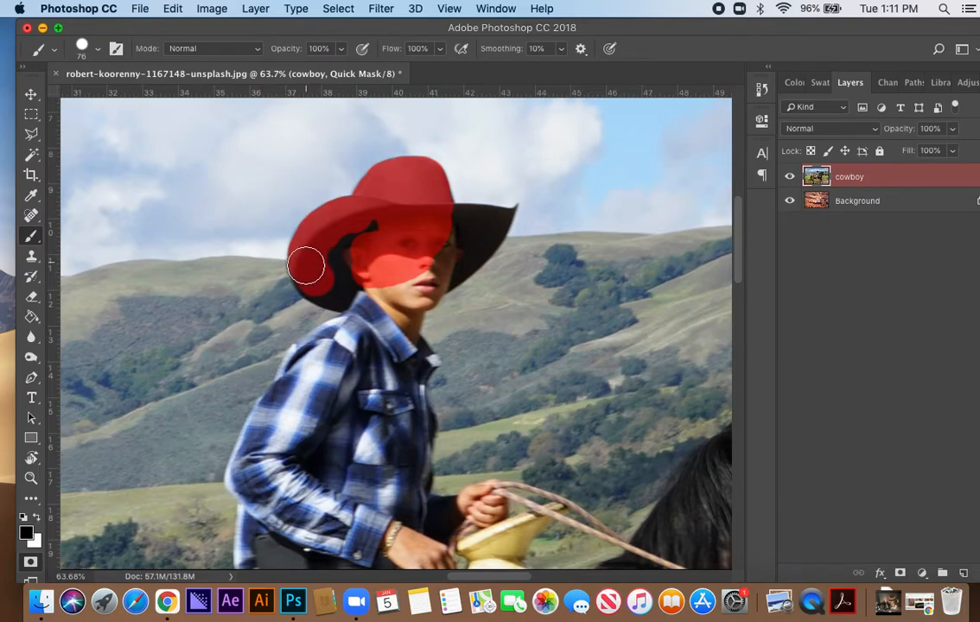
left_click_drag(322, 287, 357, 295)
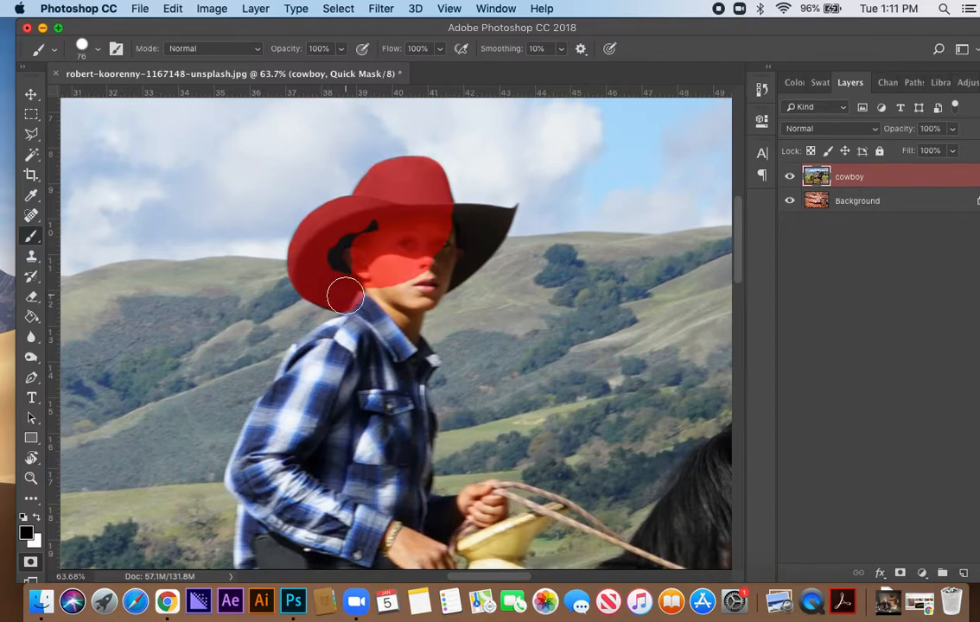
mouse_move(326, 289)
left_mouse_down()
mouse_move(374, 234)
mouse_move(383, 259)
mouse_move(376, 300)
mouse_move(360, 287)
mouse_move(377, 319)
mouse_move(380, 298)
mouse_move(427, 273)
mouse_move(423, 294)
mouse_move(436, 261)
mouse_move(421, 278)
mouse_move(448, 235)
left_mouse_up()
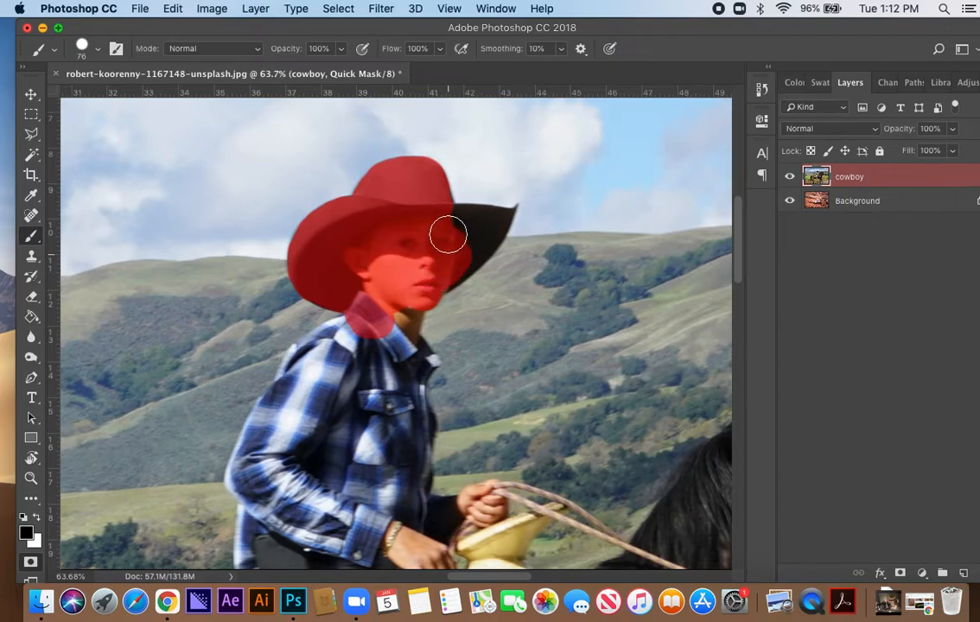
mouse_move(415, 273)
left_mouse_down()
mouse_move(395, 327)
mouse_move(406, 300)
mouse_move(398, 347)
mouse_move(398, 338)
mouse_move(405, 370)
mouse_move(404, 352)
mouse_move(420, 364)
mouse_move(405, 371)
mouse_move(355, 332)
left_mouse_up()
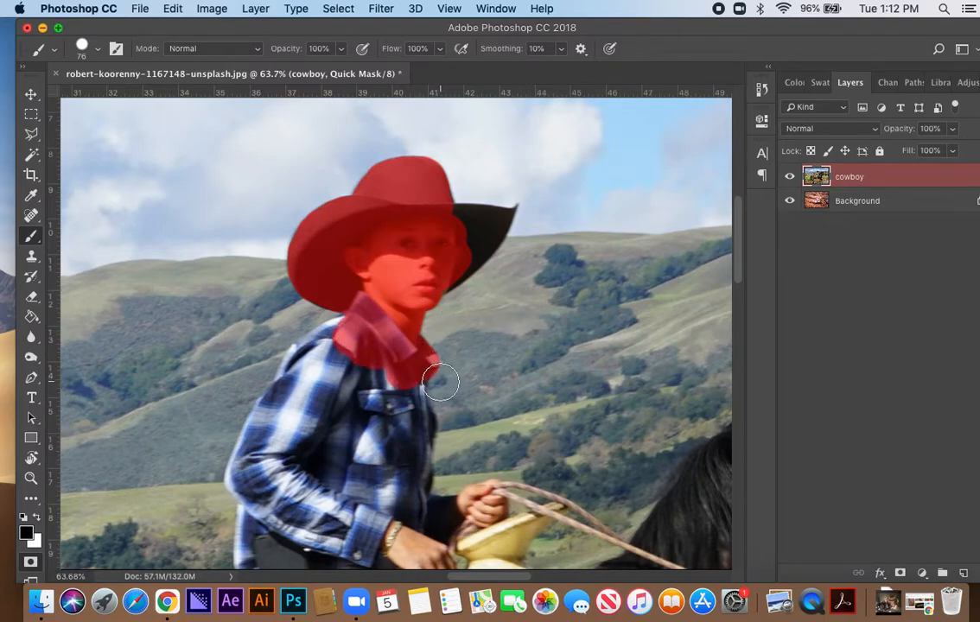
Brush the mask past the shirt collar's front edge, then trim the overspill with a 25 px Eraser along the collar.
scroll(441, 382, "up", 2)
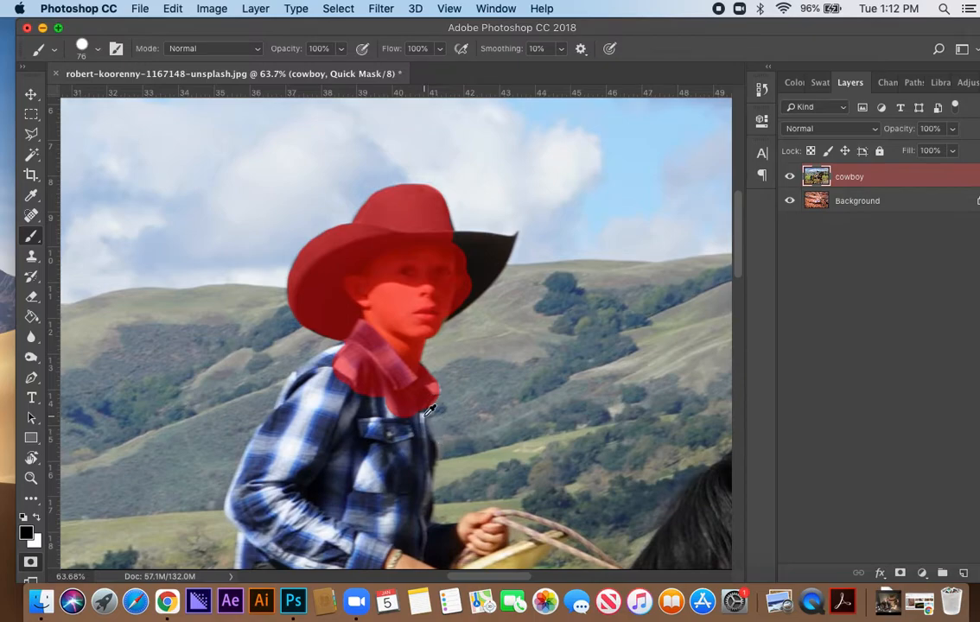
scroll(429, 411, "up", 10)
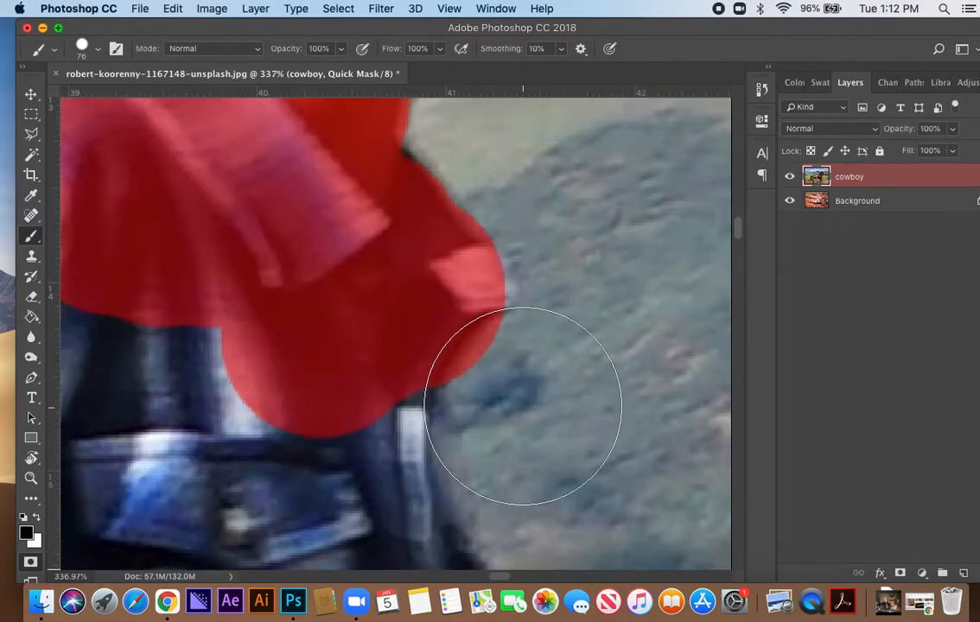
left_click_drag(416, 284, 416, 296)
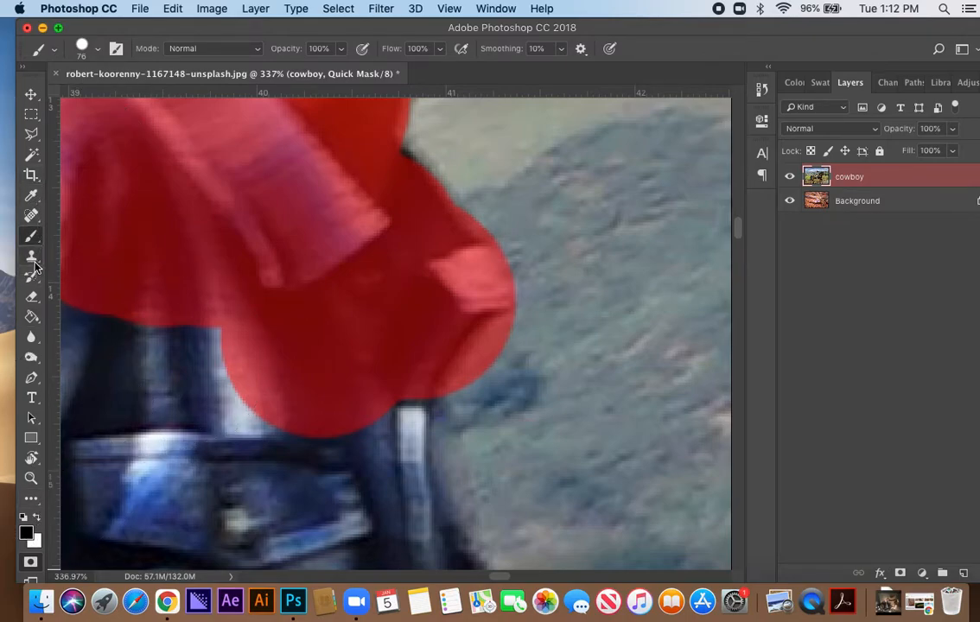
left_click(31, 298)
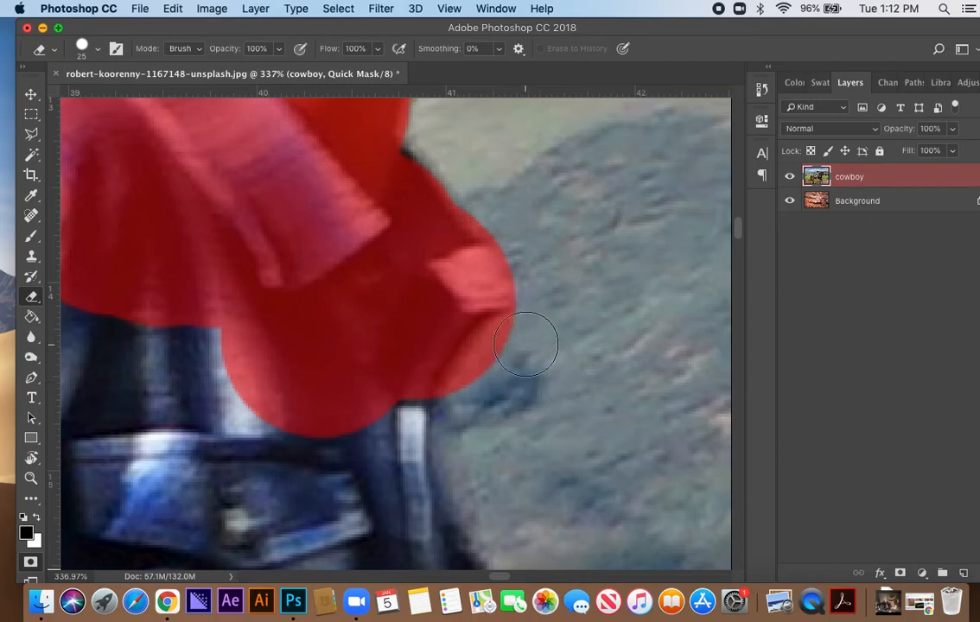
left_click(499, 348)
left_click_drag(499, 348, 474, 389)
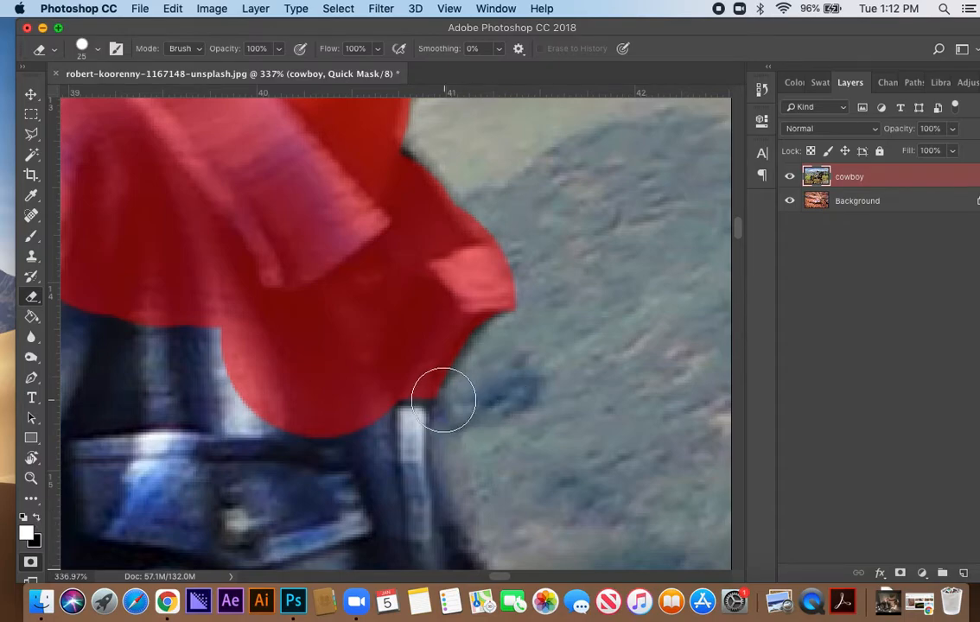
left_click_drag(445, 403, 461, 403)
key("super+z")
Paint the quick mask with the 76 px Brush over the rider's rear shoulder, upper sleeve and chest pocket.
left_click(30, 239)
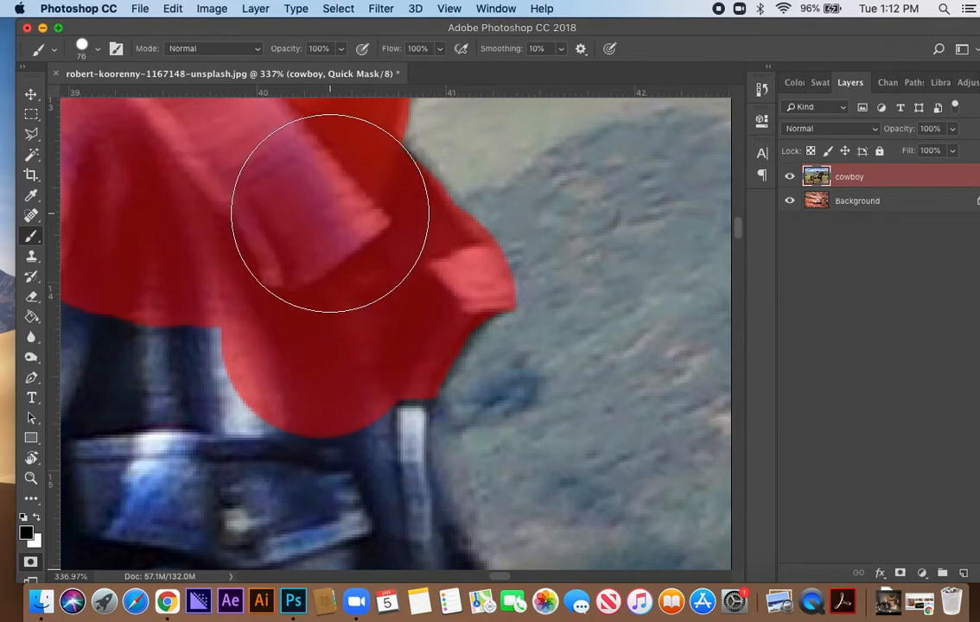
scroll(311, 283, "down", 5)
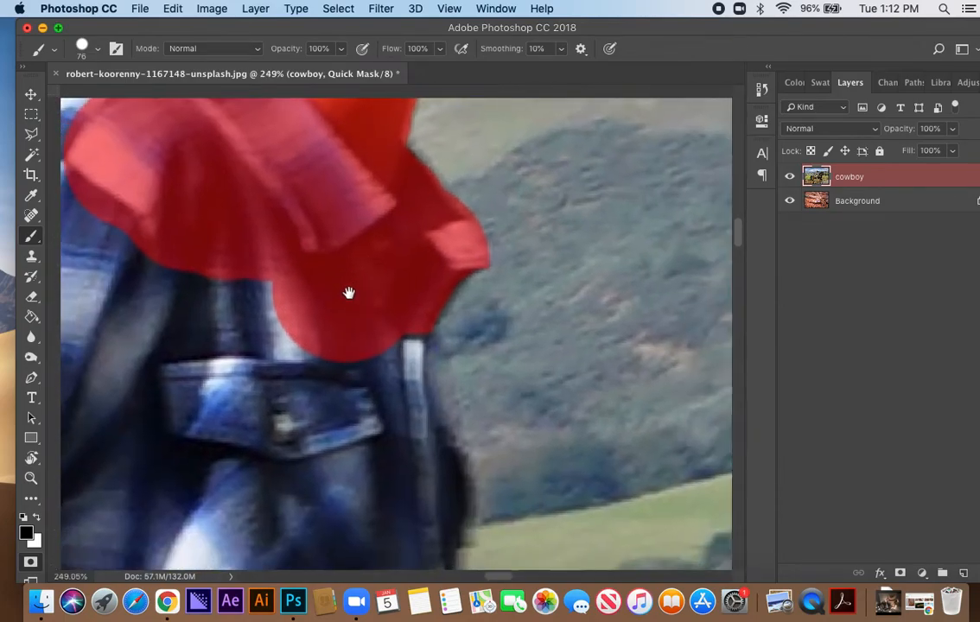
mouse_move(348, 293)
left_mouse_down()
mouse_move(350, 476)
mouse_move(343, 424)
mouse_move(312, 360)
mouse_move(277, 330)
mouse_move(255, 418)
left_mouse_up()
scroll(254, 402, "down", 2)
left_click_drag(297, 375, 531, 367)
mouse_move(363, 277)
left_mouse_down()
mouse_move(324, 356)
mouse_move(363, 183)
mouse_move(235, 243)
mouse_move(201, 287)
mouse_move(174, 354)
mouse_move(273, 394)
mouse_move(309, 335)
left_mouse_up()
scroll(273, 394, "down", 2)
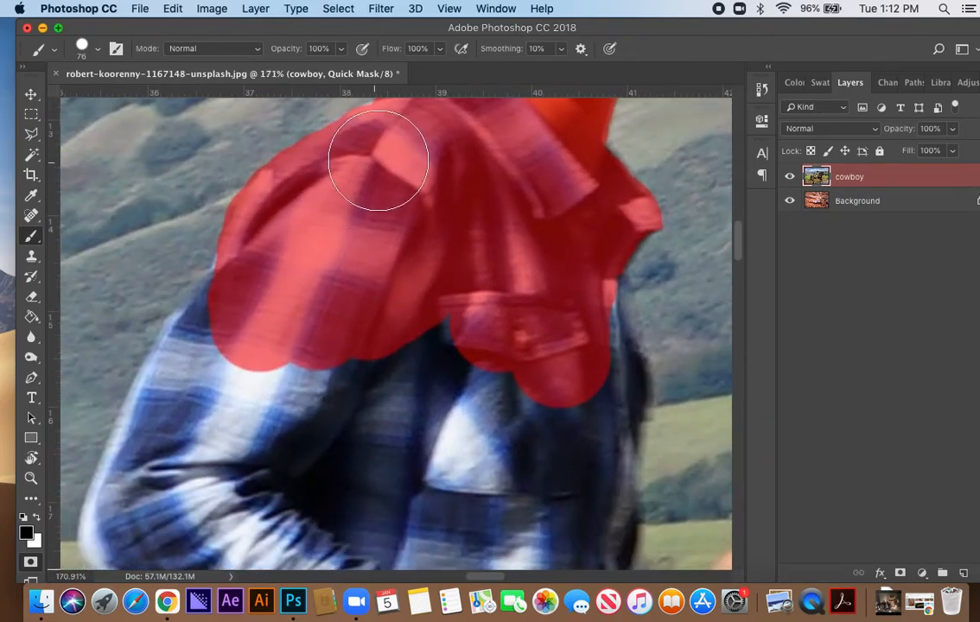
Extend the quick mask over the rest of the plaid sleeve, elbow, cuff and shirt front.
scroll(365, 285, "down", 5)
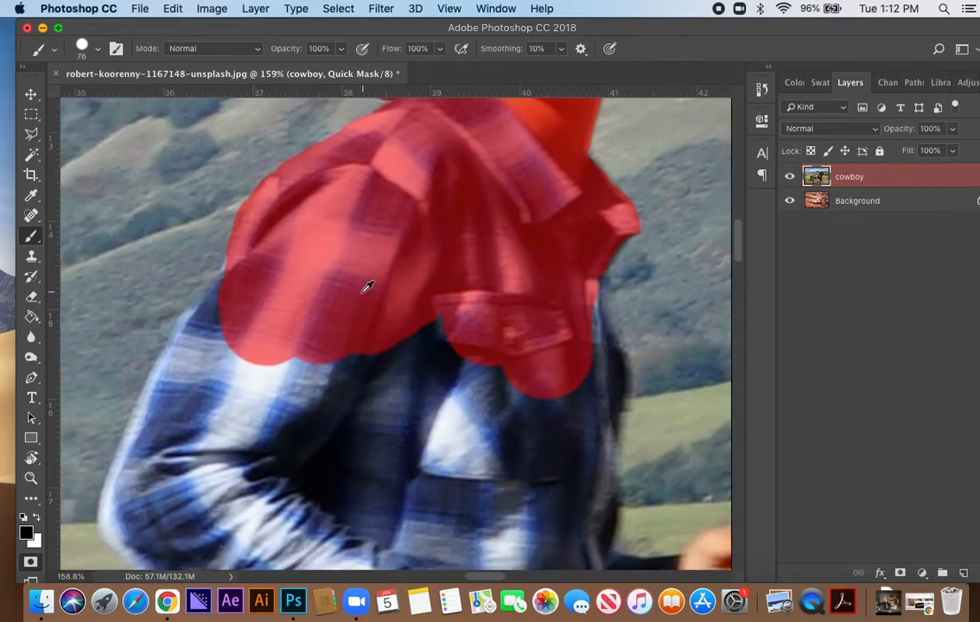
mouse_move(420, 313)
left_mouse_down()
mouse_move(401, 520)
mouse_move(391, 335)
mouse_move(352, 499)
mouse_move(362, 503)
mouse_move(341, 432)
mouse_move(355, 310)
mouse_move(316, 494)
mouse_move(303, 346)
mouse_move(322, 311)
mouse_move(272, 457)
left_mouse_up()
mouse_move(289, 343)
left_mouse_down()
mouse_move(268, 270)
mouse_move(221, 354)
mouse_move(242, 418)
mouse_move(251, 350)
mouse_move(250, 400)
mouse_move(293, 312)
mouse_move(273, 332)
mouse_move(284, 329)
left_mouse_up()
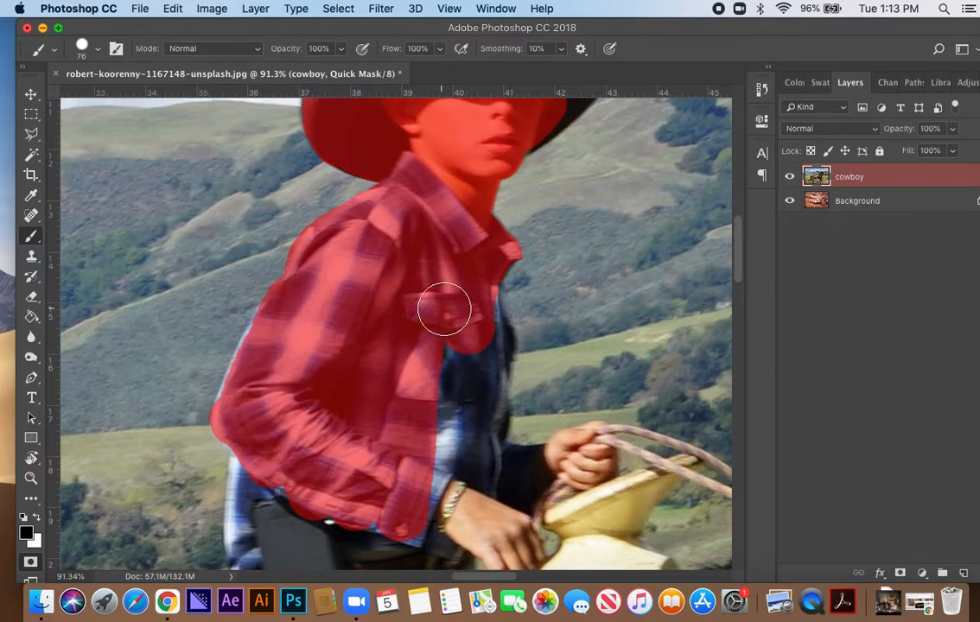
mouse_move(471, 296)
left_mouse_down()
mouse_move(439, 498)
mouse_move(476, 320)
mouse_move(485, 337)
mouse_move(477, 481)
mouse_move(390, 241)
left_mouse_up()
key("space")
key("space")
left_click_drag(239, 200, 234, 283)
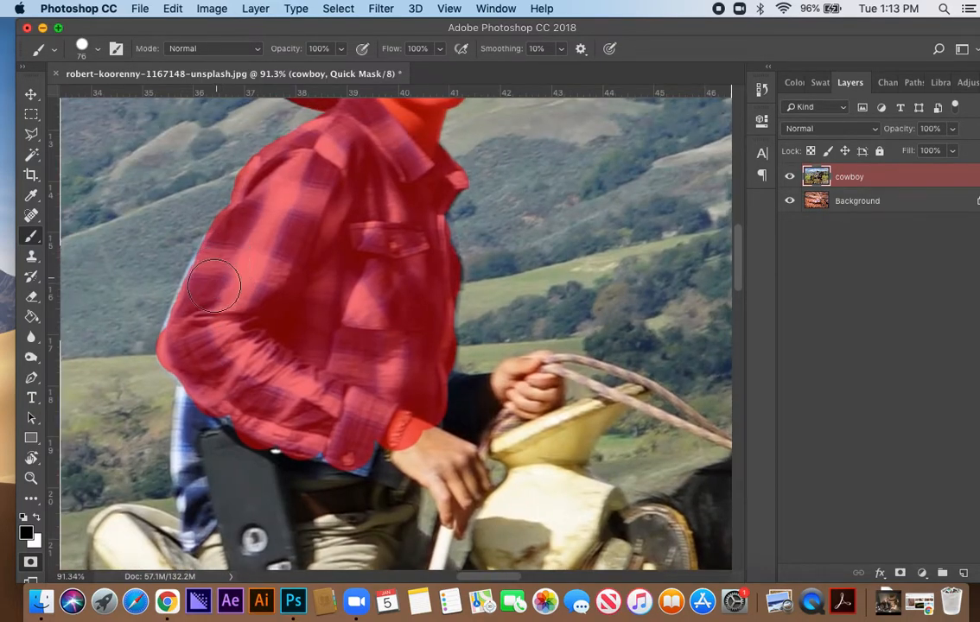
mouse_move(205, 295)
left_mouse_down()
mouse_move(225, 254)
mouse_move(192, 332)
left_mouse_up()
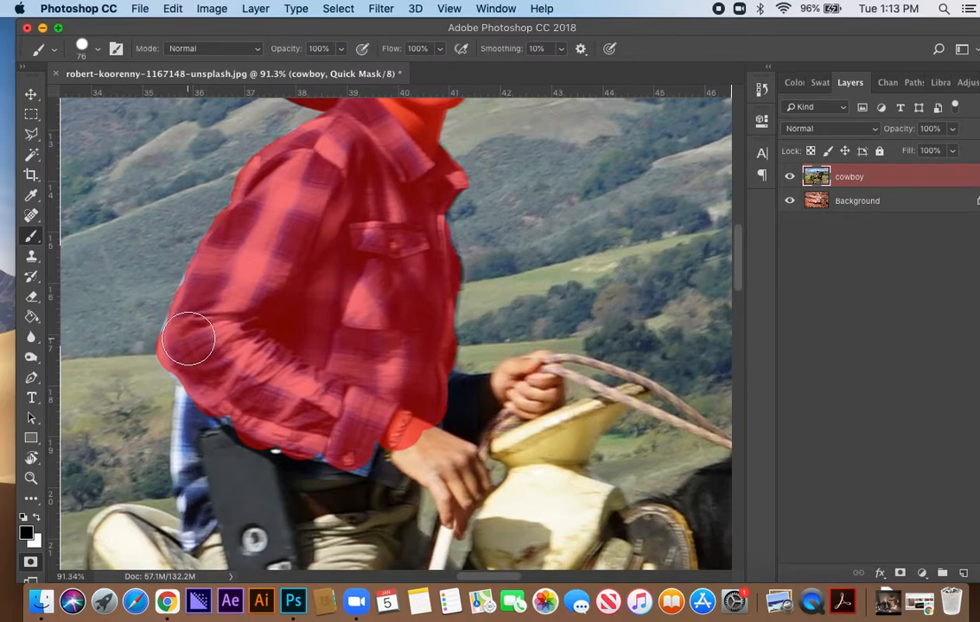
Mask the shirt tail, phone case, hip, near wrist and the dark sleeve of the far arm.
key("space")
mouse_move(249, 371)
left_mouse_down()
mouse_move(240, 449)
mouse_move(269, 309)
mouse_move(228, 274)
mouse_move(235, 386)
left_mouse_up()
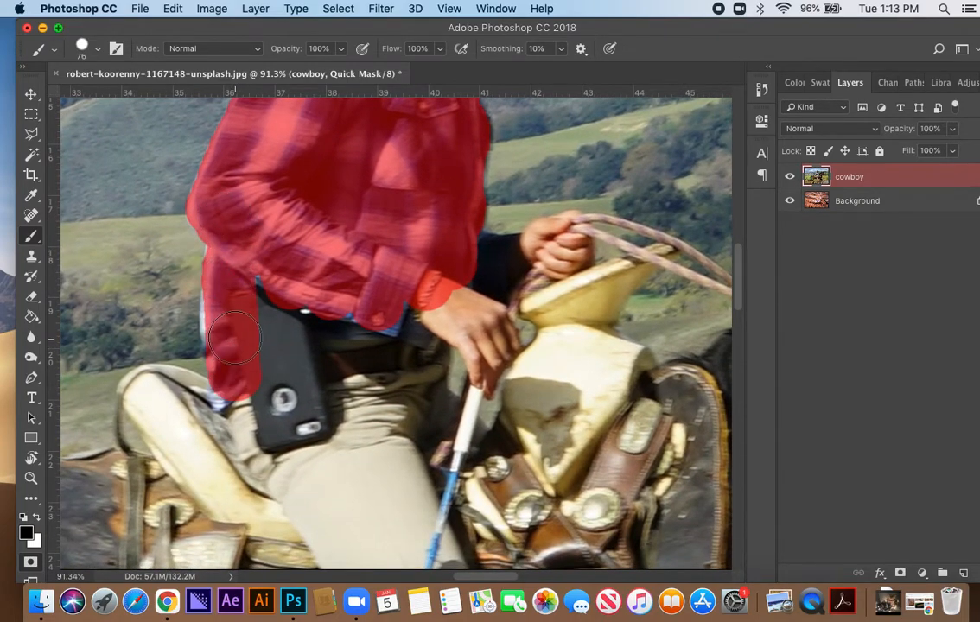
mouse_move(247, 313)
left_mouse_down()
mouse_move(254, 403)
mouse_move(285, 456)
left_mouse_up()
mouse_move(252, 424)
left_mouse_down()
mouse_move(311, 472)
mouse_move(300, 464)
mouse_move(323, 441)
mouse_move(315, 372)
mouse_move(292, 414)
mouse_move(273, 274)
mouse_move(252, 362)
mouse_move(333, 285)
mouse_move(322, 408)
mouse_move(337, 305)
mouse_move(333, 458)
mouse_move(356, 326)
mouse_move(336, 431)
mouse_move(390, 320)
mouse_move(376, 376)
mouse_move(396, 296)
mouse_move(467, 303)
left_mouse_up()
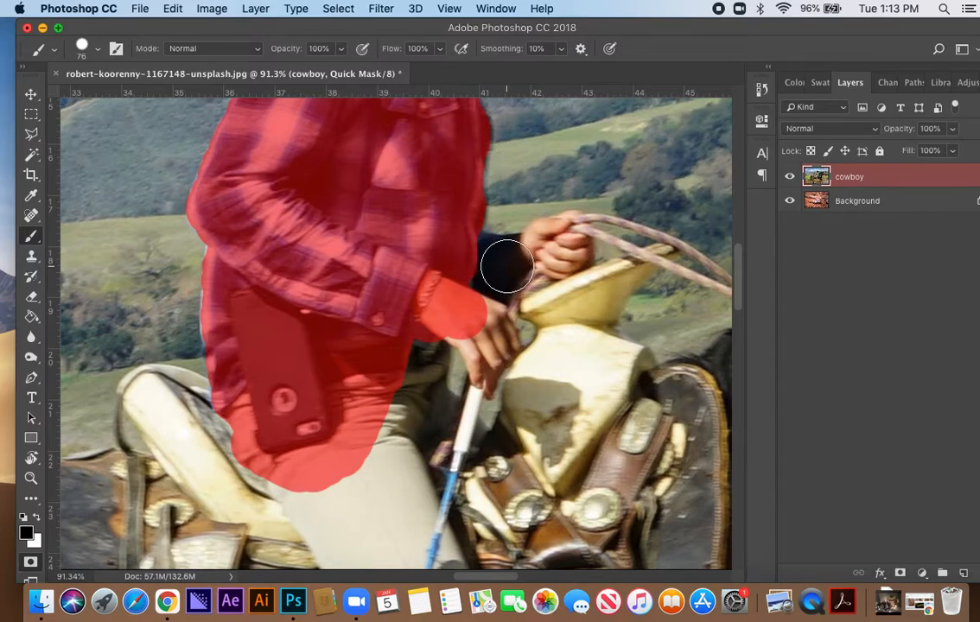
left_click_drag(513, 265, 477, 262)
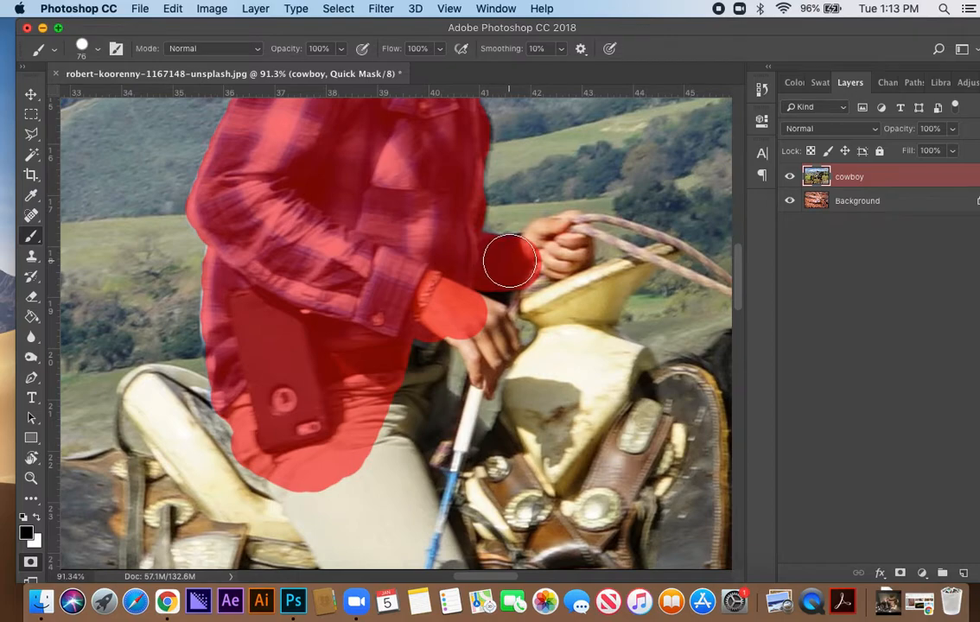
Paint the quick mask over the raised back and seat of the saddle behind the rider.
mouse_move(218, 393)
left_mouse_down()
mouse_move(192, 402)
mouse_move(129, 393)
mouse_move(177, 398)
left_mouse_up()
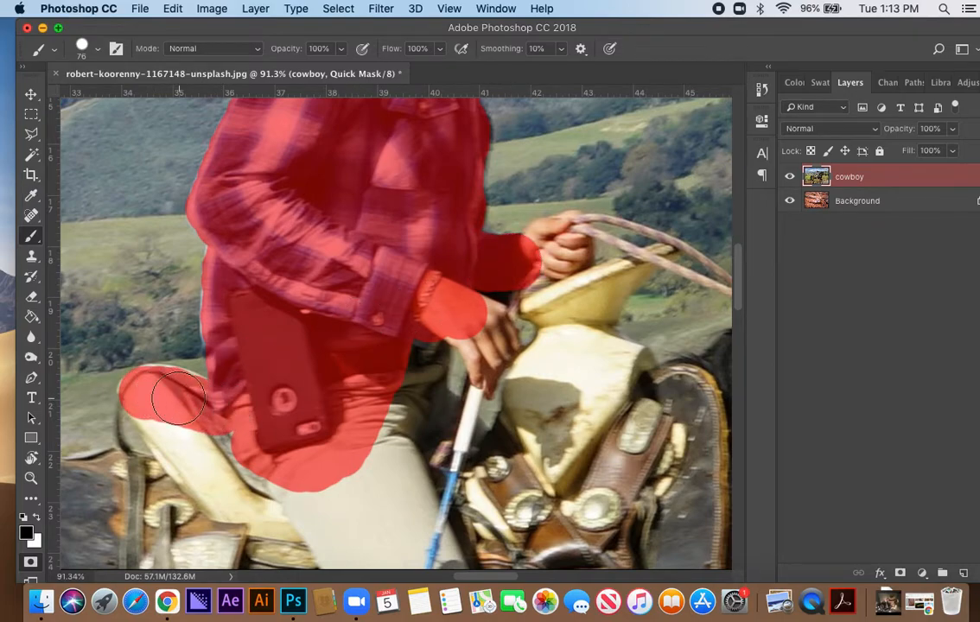
scroll(203, 413, "down", 5)
scroll(203, 413, "left", 2)
mouse_move(300, 322)
left_mouse_down()
mouse_move(267, 290)
mouse_move(325, 344)
mouse_move(259, 331)
mouse_move(235, 296)
left_mouse_up()
scroll(270, 350, "down", 4)
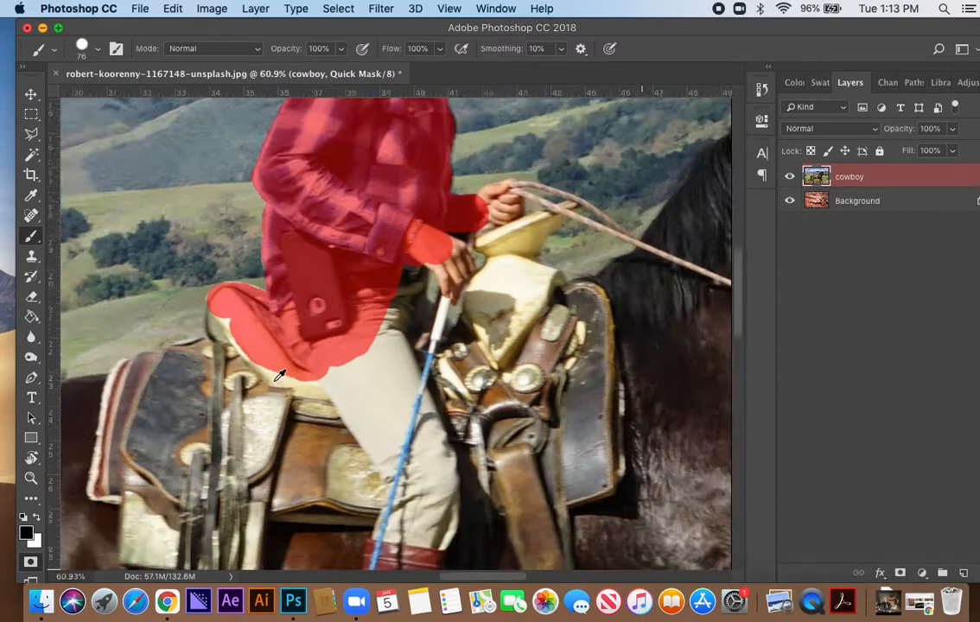
scroll(261, 370, "up", 1)
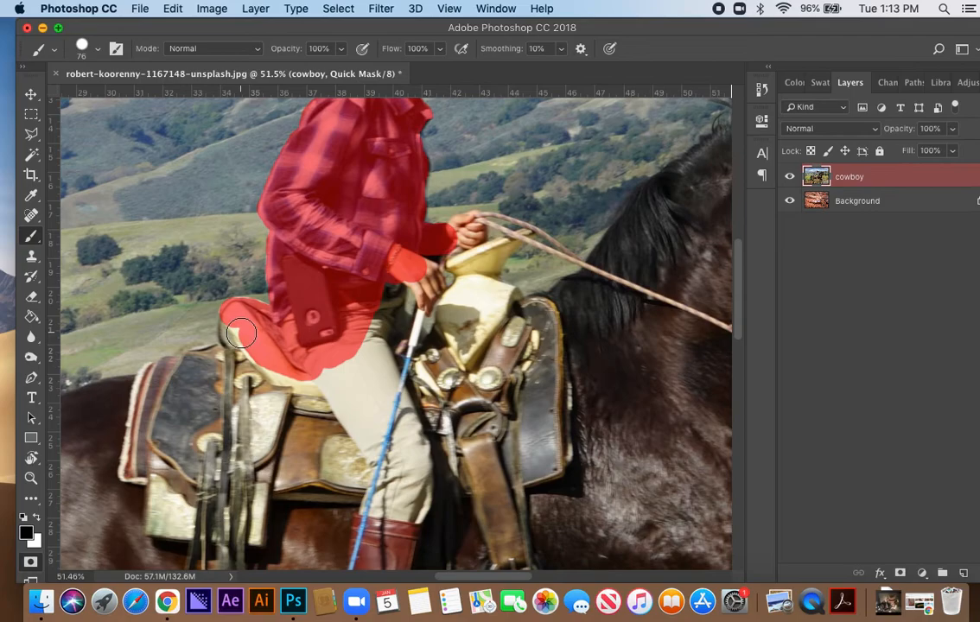
mouse_move(235, 320)
left_mouse_down()
mouse_move(306, 397)
mouse_move(337, 397)
mouse_move(285, 375)
mouse_move(340, 385)
mouse_move(215, 404)
left_mouse_up()
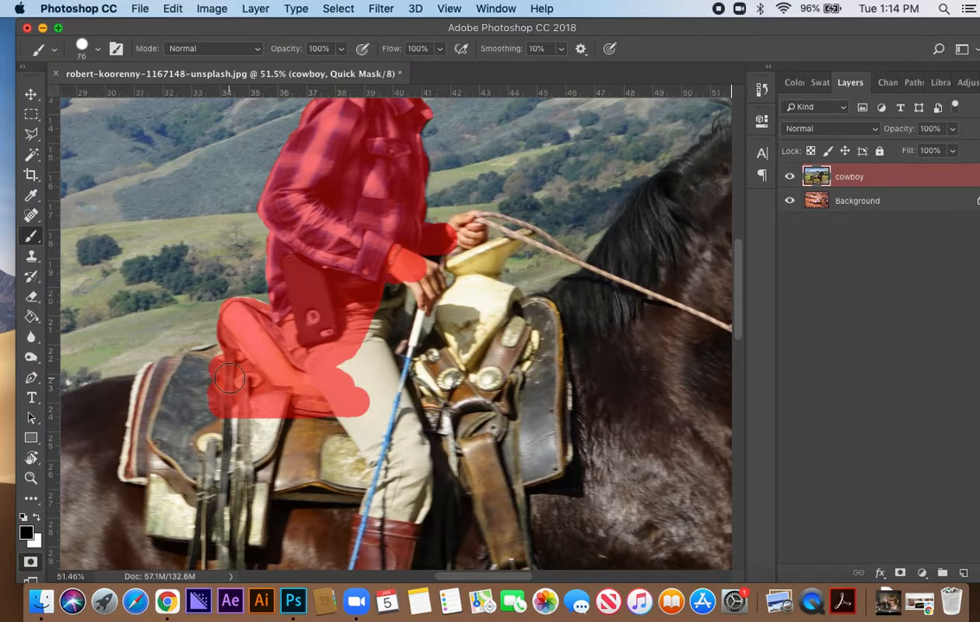
Mask the rear edge of the saddle blanket and the lower rear saddle flap.
mouse_move(211, 370)
left_mouse_down()
mouse_move(182, 370)
mouse_move(144, 415)
mouse_move(147, 393)
left_mouse_up()
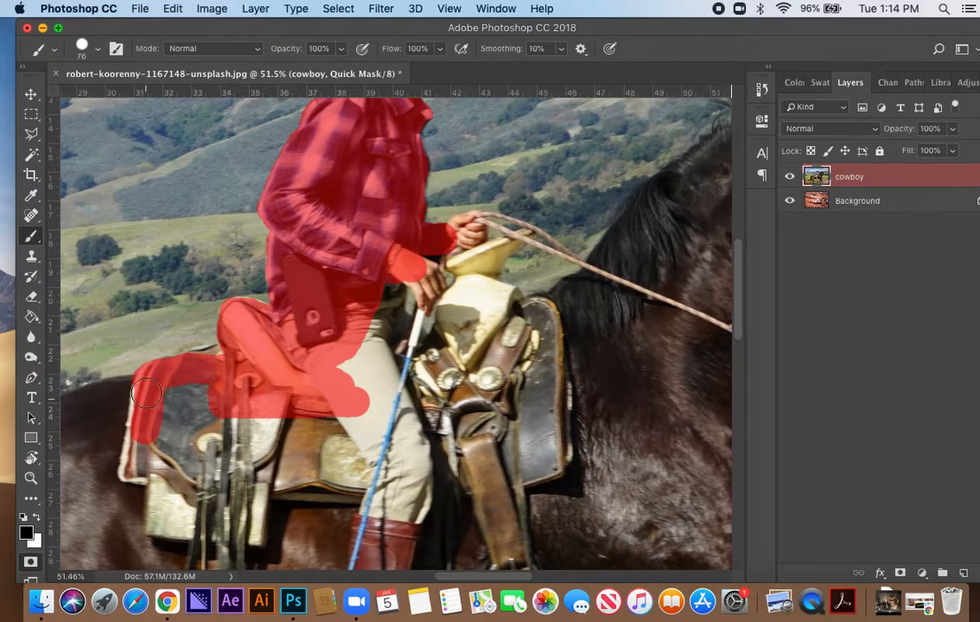
mouse_move(132, 469)
left_mouse_down()
mouse_move(167, 462)
mouse_move(151, 467)
mouse_move(138, 445)
mouse_move(136, 455)
mouse_move(139, 418)
mouse_move(159, 519)
left_mouse_up()
mouse_move(166, 522)
left_mouse_down()
mouse_move(252, 531)
mouse_move(271, 430)
mouse_move(246, 495)
mouse_move(248, 401)
mouse_move(246, 459)
mouse_move(223, 509)
mouse_move(207, 436)
left_mouse_up()
Enlarge the brush to 162 px and fill the mask over the rear saddle, the rider's thigh and the front saddle flap.
right_click(196, 443)
left_click(343, 365)
mouse_move(181, 401)
left_mouse_down()
mouse_move(230, 409)
mouse_move(186, 430)
mouse_move(197, 482)
mouse_move(259, 430)
mouse_move(241, 456)
mouse_move(255, 465)
mouse_move(290, 455)
mouse_move(398, 460)
mouse_move(291, 419)
mouse_move(371, 390)
mouse_move(353, 318)
mouse_move(367, 291)
mouse_move(354, 351)
mouse_move(357, 344)
mouse_move(399, 377)
mouse_move(487, 384)
left_mouse_up()
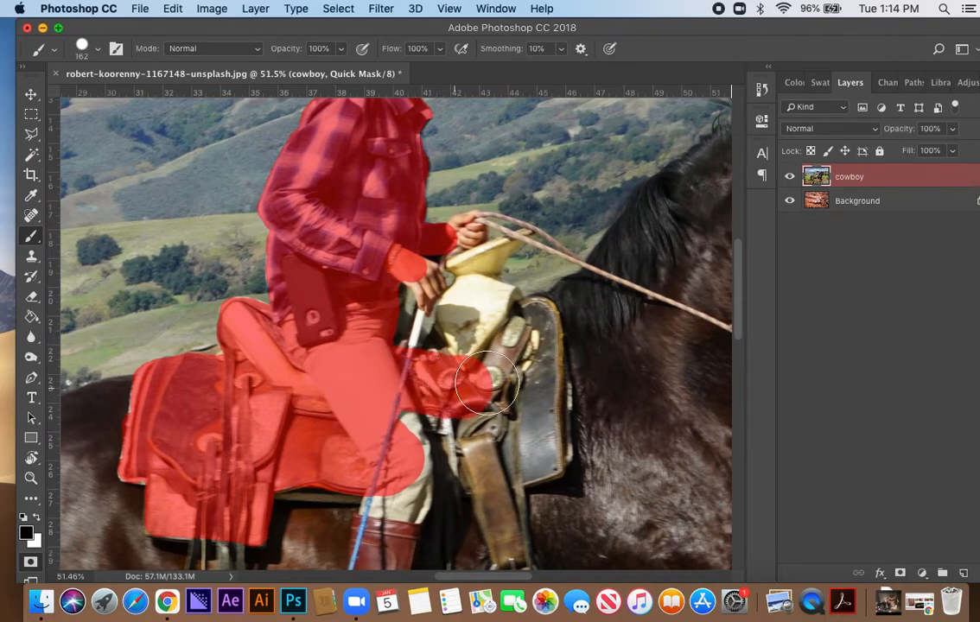
left_click_drag(527, 326, 536, 445)
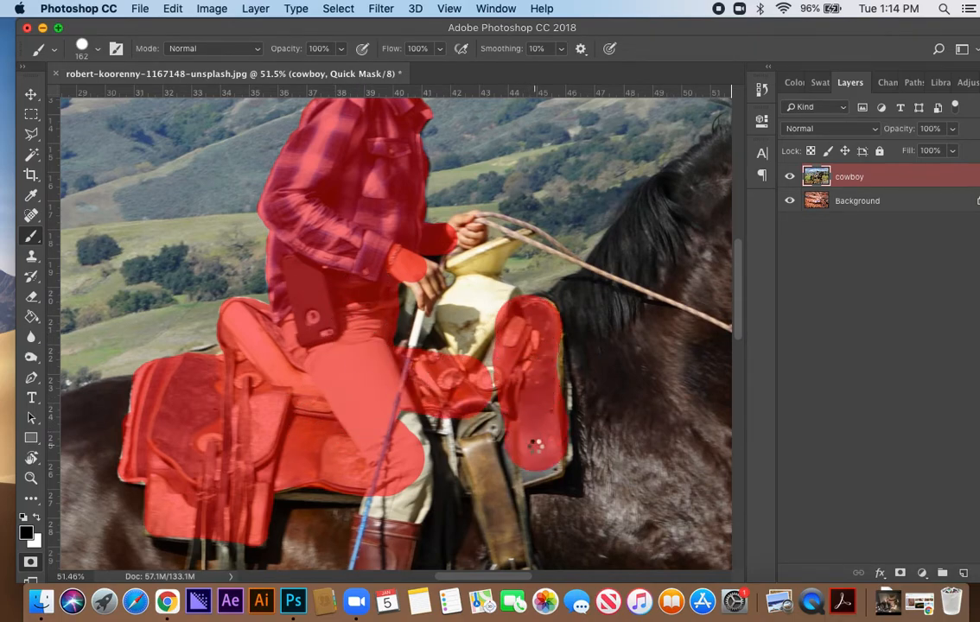
Reduce the brush to 89 px and mask the front flap's edges, the saddle front and the rider's near hand.
right_click(532, 449)
left_click(658, 362)
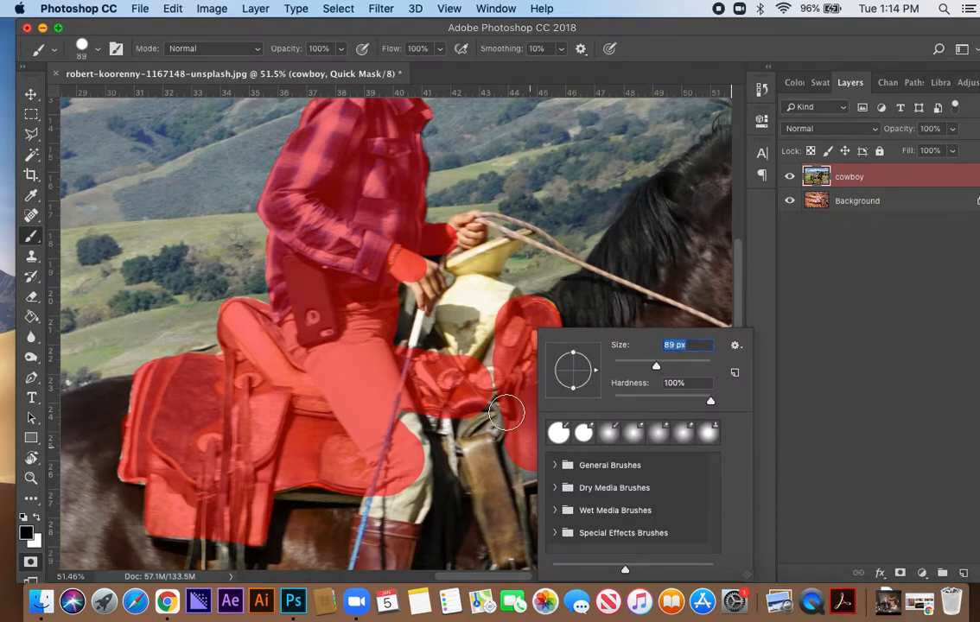
left_click(508, 425)
mouse_move(552, 461)
left_mouse_down()
mouse_move(502, 473)
mouse_move(513, 464)
mouse_move(502, 461)
mouse_move(495, 374)
mouse_move(490, 441)
mouse_move(490, 345)
mouse_move(503, 310)
mouse_move(468, 290)
mouse_move(505, 304)
mouse_move(451, 283)
mouse_move(480, 272)
mouse_move(424, 277)
mouse_move(449, 284)
mouse_move(414, 296)
mouse_move(398, 353)
mouse_move(418, 359)
mouse_move(459, 291)
mouse_move(434, 373)
mouse_move(476, 313)
mouse_move(461, 361)
left_mouse_up()
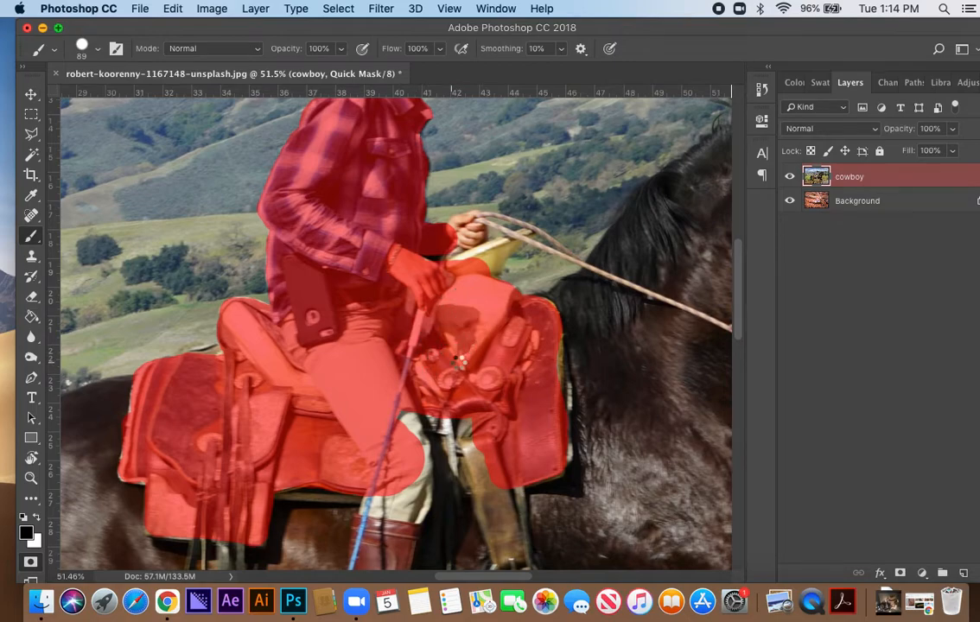
Reduce the brush to 33 px and paint the mask over the saddle horn beneath the reins.
right_click(458, 399)
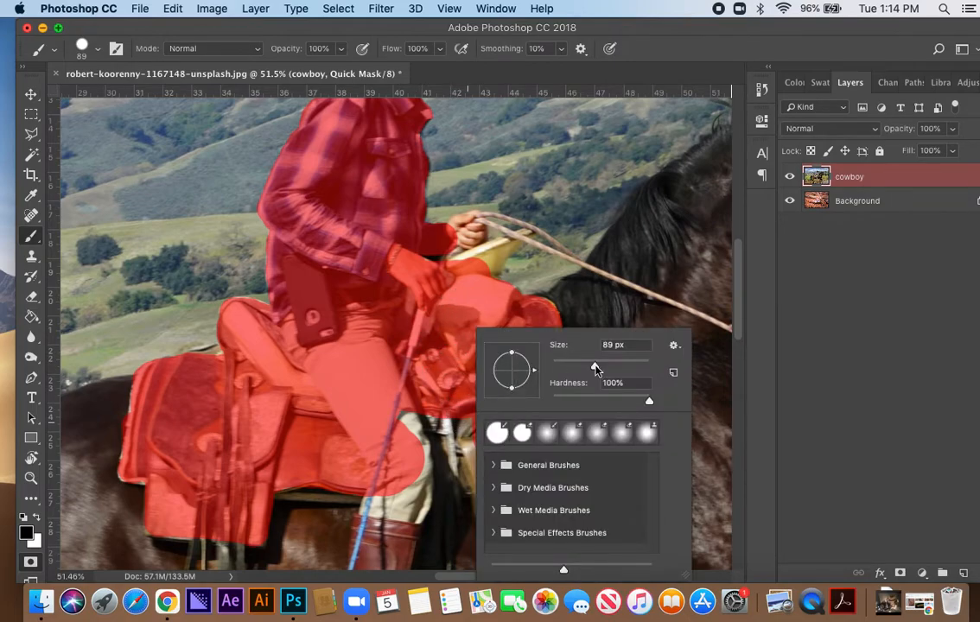
left_click(568, 367)
mouse_move(528, 234)
left_mouse_down()
mouse_move(451, 257)
mouse_move(525, 247)
mouse_move(526, 237)
mouse_move(489, 282)
left_mouse_up()
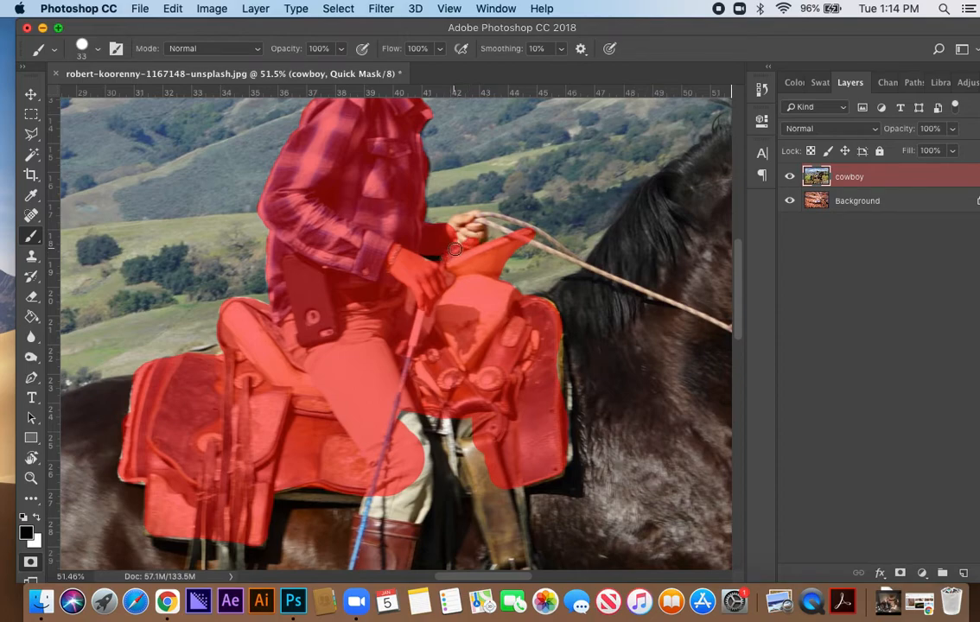
Mask the rider's rein hand, and with an 86 px brush mask the hanging stirrup fender and the area beside the knee.
mouse_move(478, 222)
left_mouse_down()
mouse_move(456, 226)
mouse_move(460, 233)
mouse_move(473, 230)
mouse_move(468, 217)
left_mouse_up()
left_click_drag(410, 427, 436, 263)
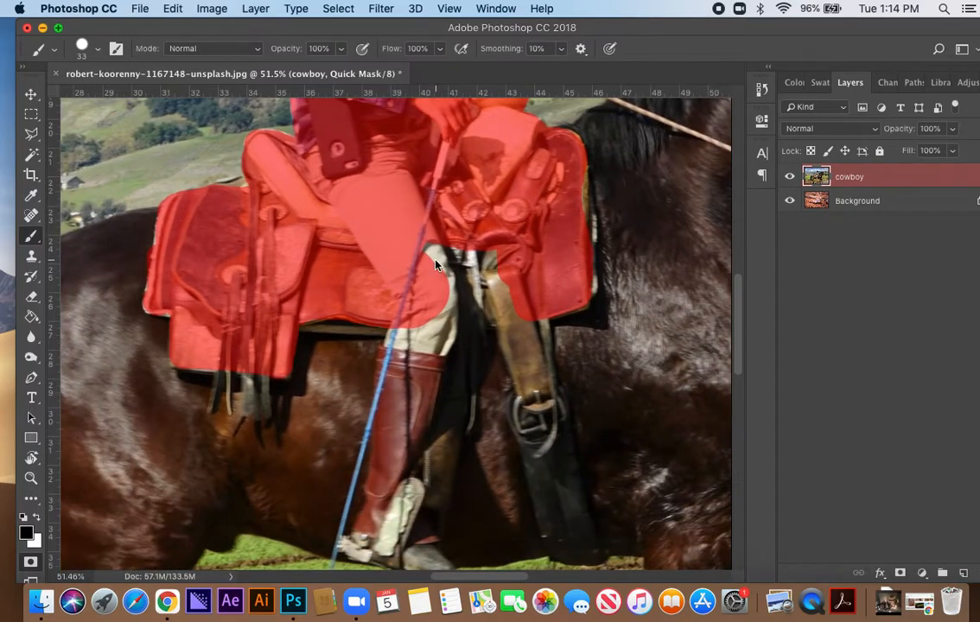
right_click(415, 243)
left_click(558, 299)
mouse_move(396, 260)
left_mouse_down()
mouse_move(494, 253)
mouse_move(494, 279)
mouse_move(535, 380)
mouse_move(530, 307)
mouse_move(534, 377)
left_mouse_up()
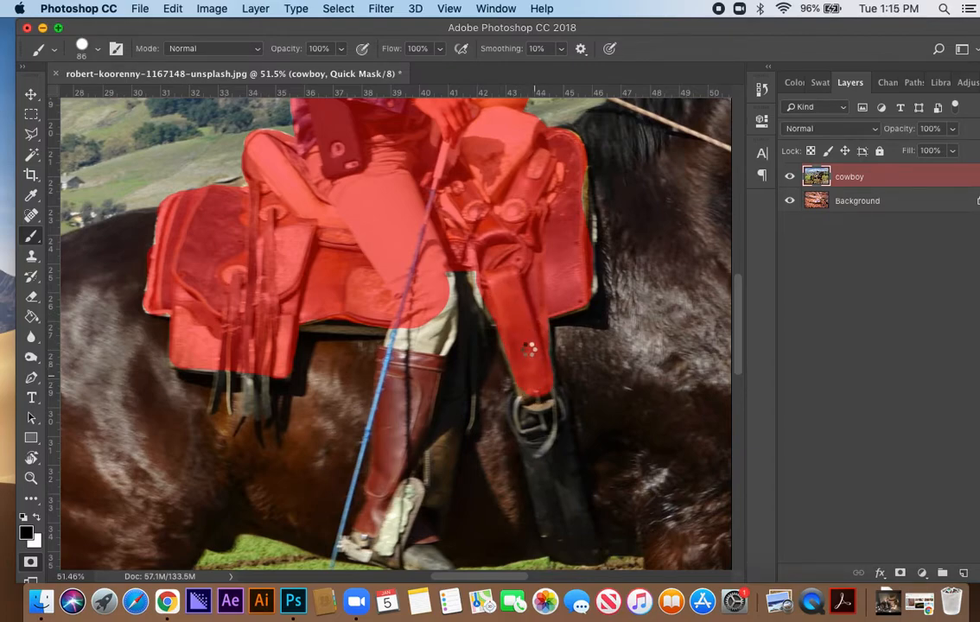
mouse_move(503, 310)
left_mouse_down()
mouse_move(430, 314)
mouse_move(496, 284)
mouse_move(446, 272)
left_mouse_up()
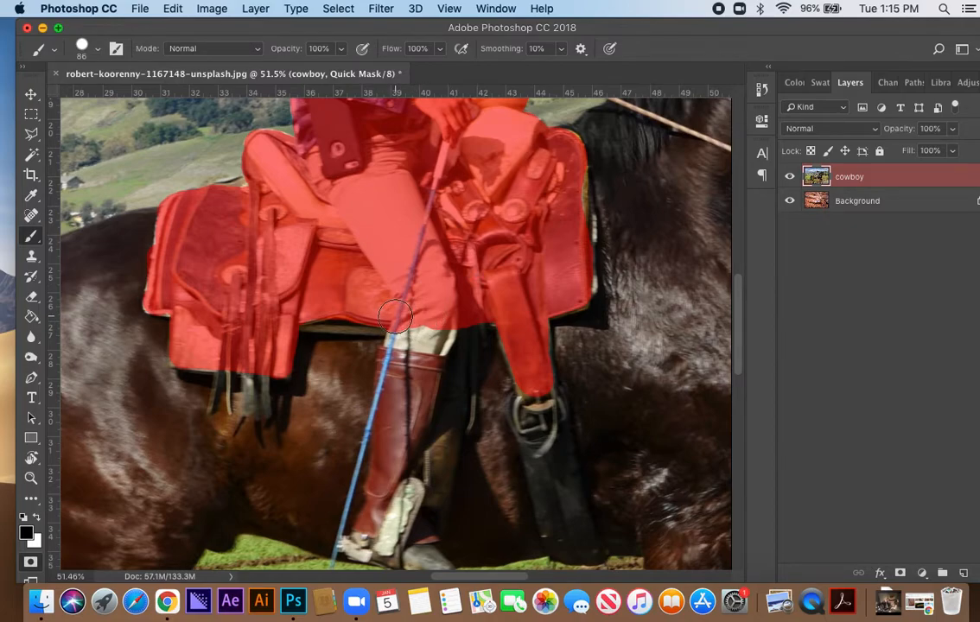
Paint the mask over the lower trouser leg and the boot shaft down to the ankle.
mouse_move(412, 320)
left_mouse_down()
mouse_move(398, 357)
mouse_move(409, 382)
mouse_move(425, 357)
mouse_move(406, 394)
mouse_move(413, 405)
mouse_move(411, 296)
left_mouse_up()
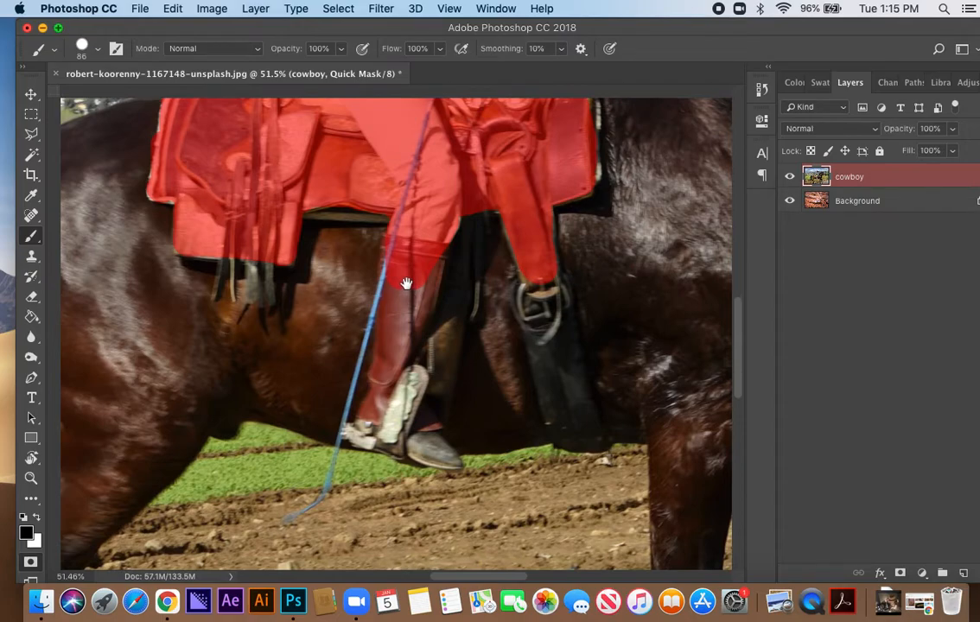
mouse_move(404, 252)
left_mouse_down()
mouse_move(388, 365)
mouse_move(373, 424)
mouse_move(406, 440)
mouse_move(403, 363)
mouse_move(416, 288)
left_mouse_up()
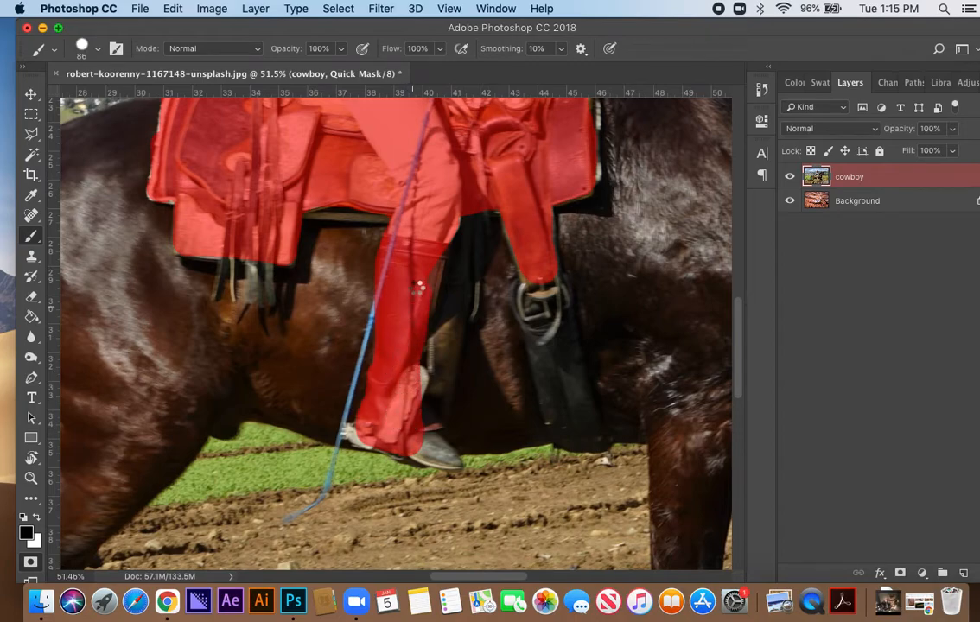
mouse_move(430, 238)
left_mouse_down()
mouse_move(419, 289)
mouse_move(431, 243)
mouse_move(417, 318)
left_mouse_up()
Reduce the brush to 49 px and mask the boot's toe, sole and heel with its spur.
right_click(406, 401)
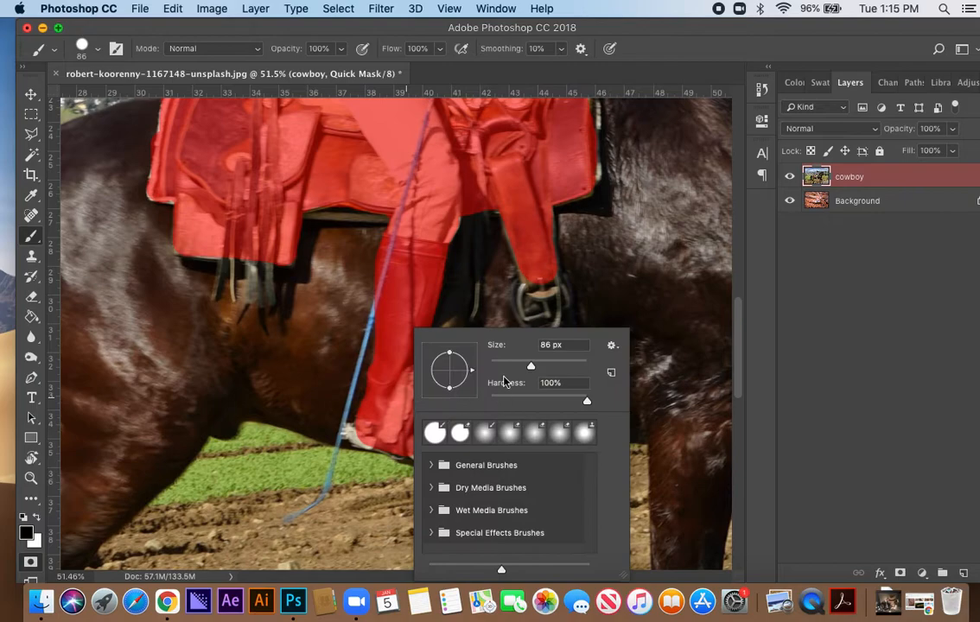
left_click_drag(517, 370, 509, 367)
key("Return")
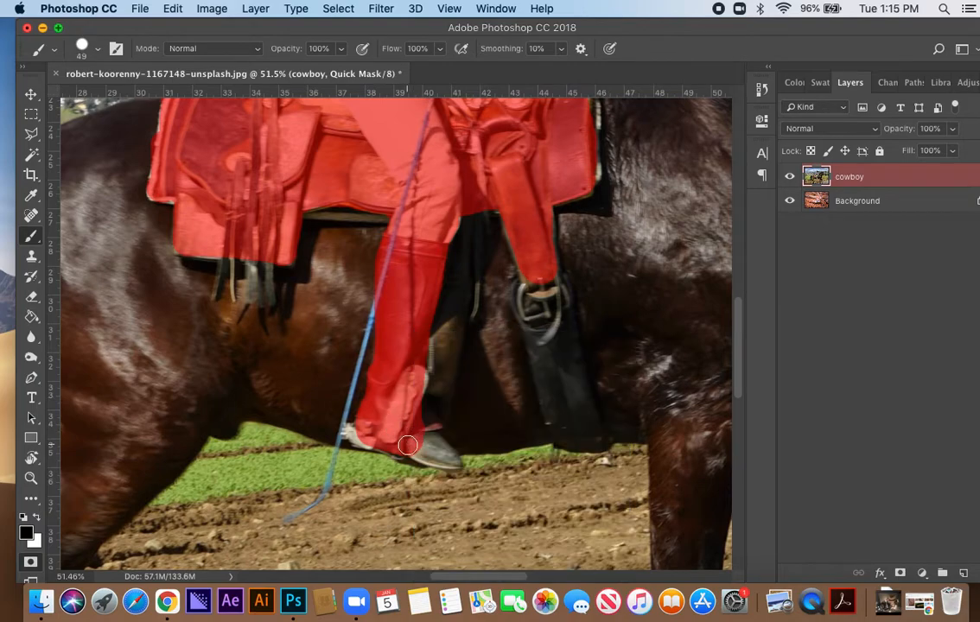
mouse_move(408, 444)
left_mouse_down()
mouse_move(456, 468)
mouse_move(423, 423)
left_mouse_up()
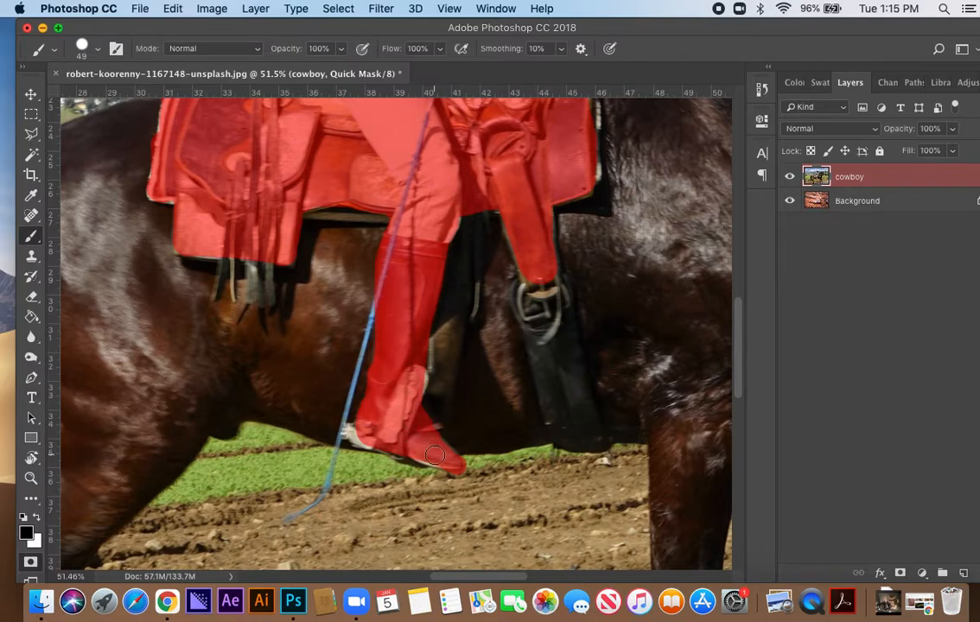
left_click_drag(390, 441, 359, 439)
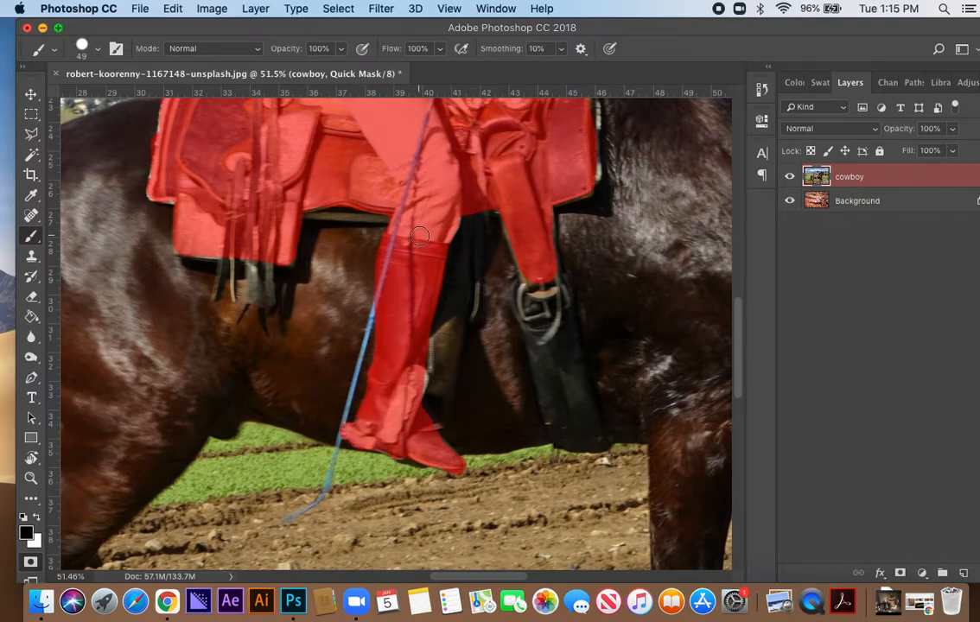
Reduce the brush to 15 px and mask the thin blue rope hanging beside the boot down to its frayed end.
scroll(411, 324, "down", 3)
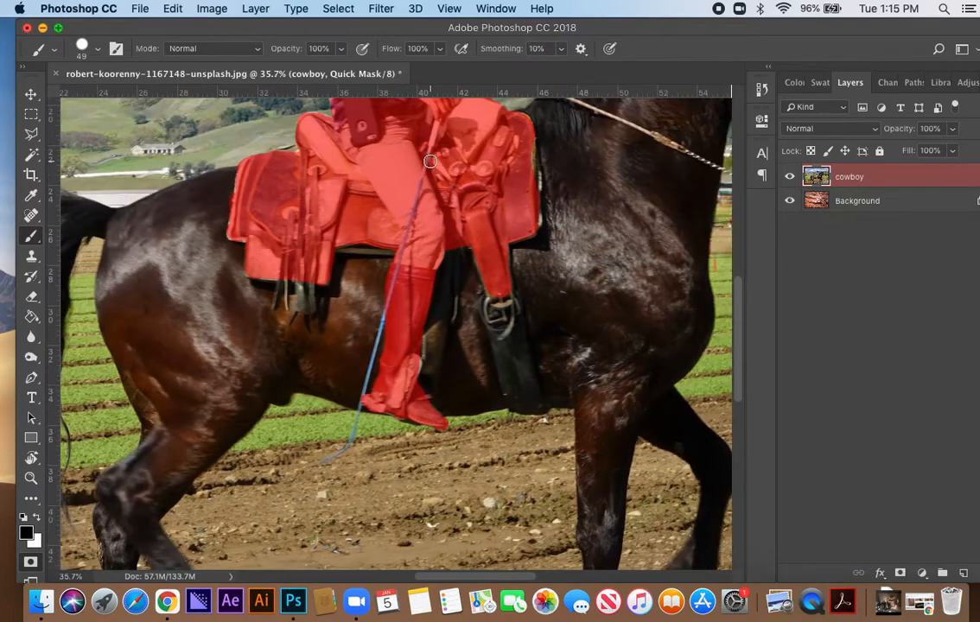
scroll(356, 347, "up", 3)
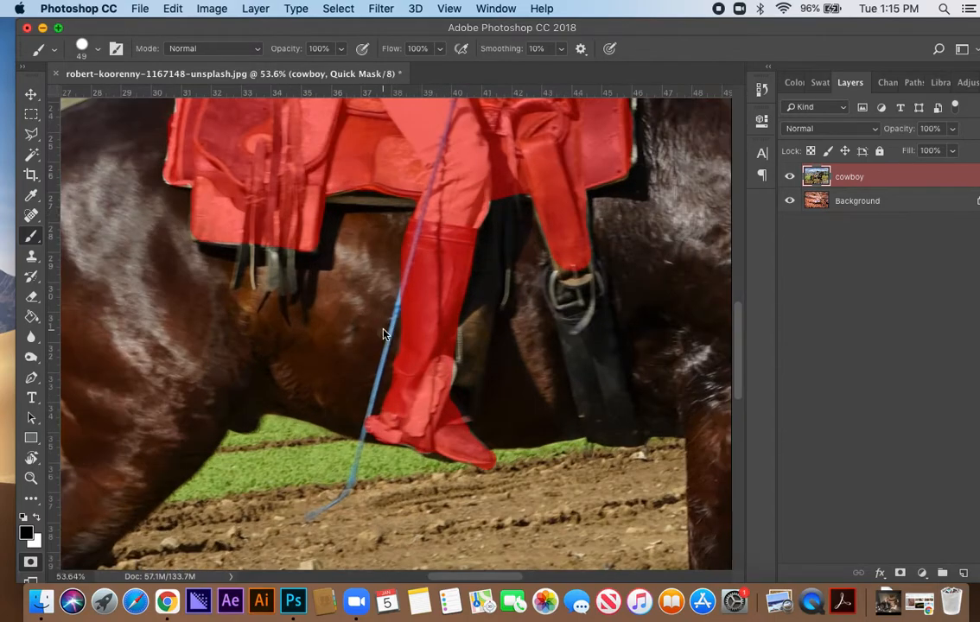
right_click(385, 330)
left_click_drag(475, 367, 472, 366)
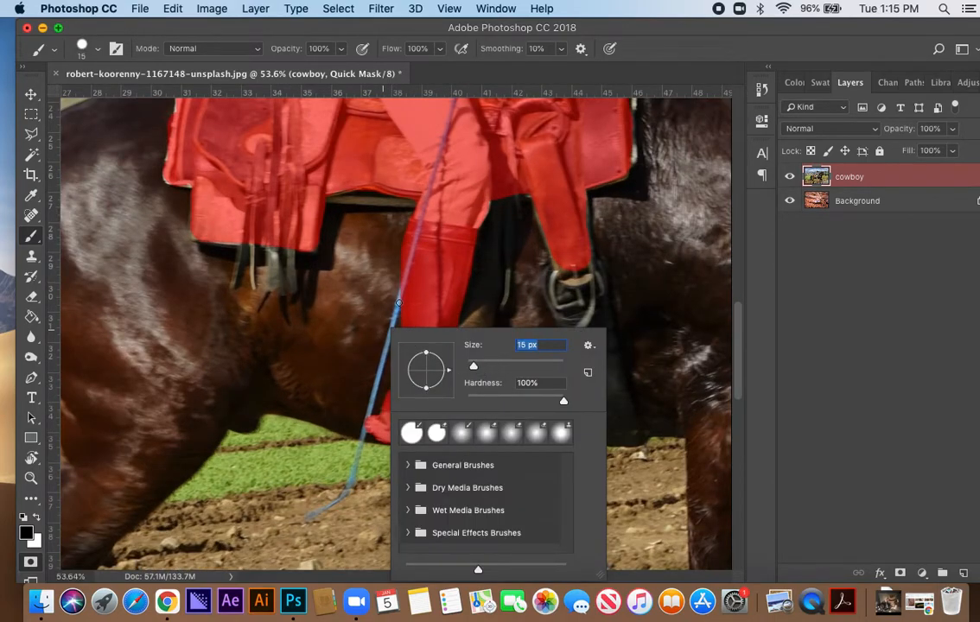
scroll(398, 302, "up", 2)
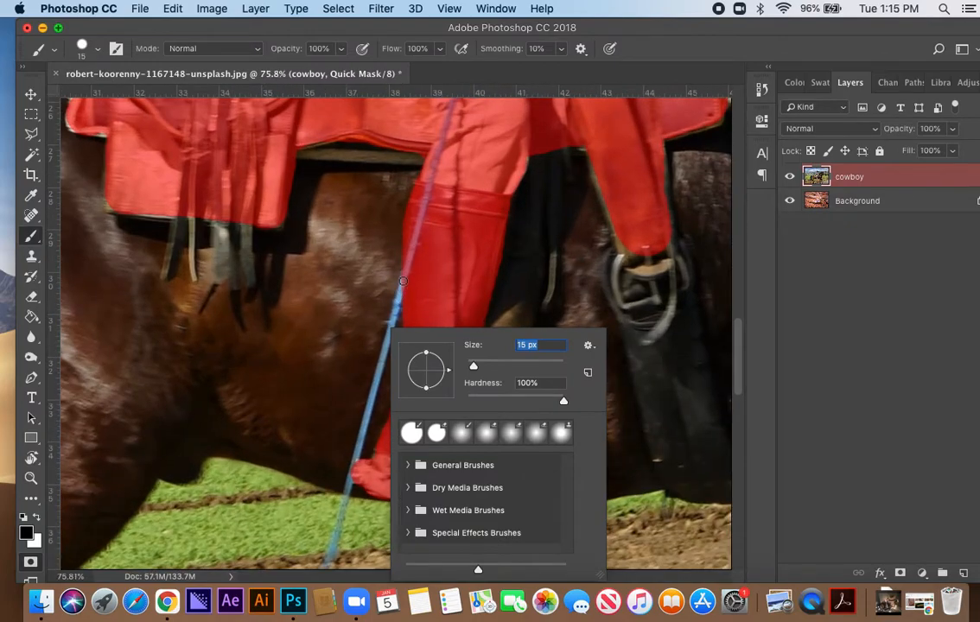
key("Return")
left_click_drag(395, 311, 378, 367)
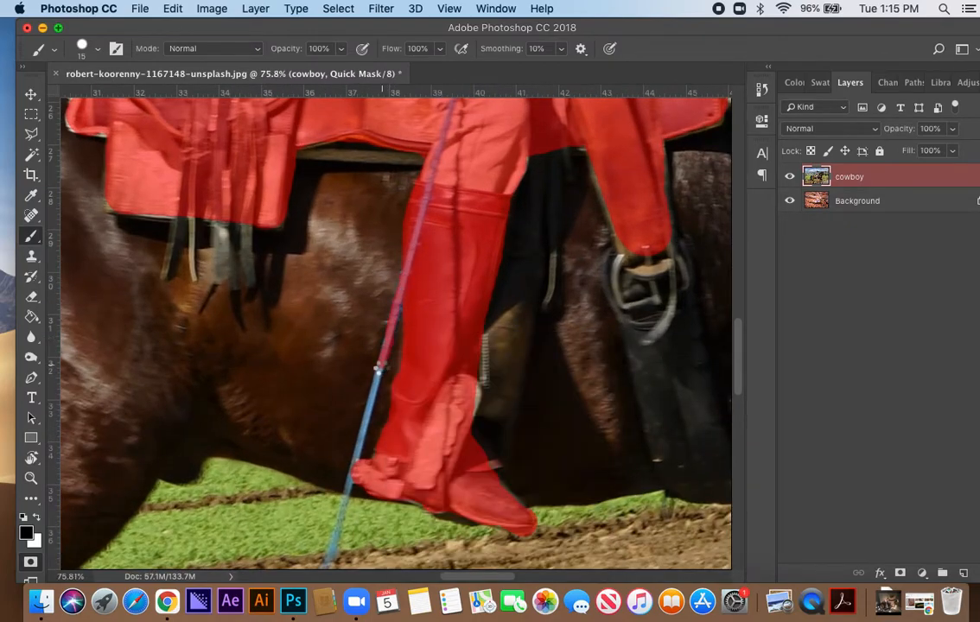
scroll(395, 432, "up", 1)
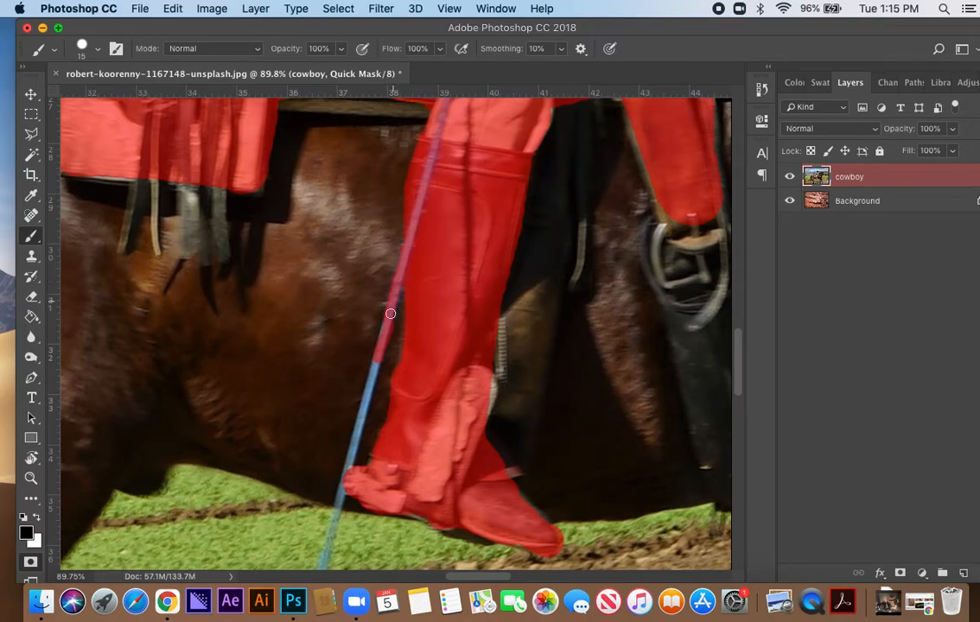
mouse_move(367, 396)
left_mouse_down()
mouse_move(347, 495)
mouse_move(367, 316)
mouse_move(344, 406)
left_mouse_up()
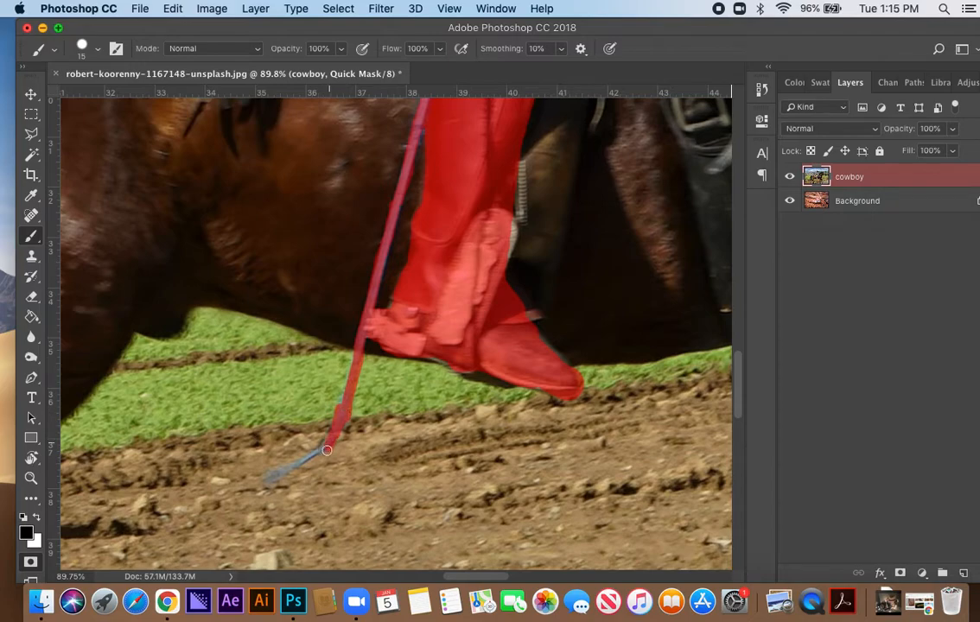
left_click_drag(303, 464, 269, 476)
Mask the metal buckle and rings at the lower end of the hanging stirrup fender.
scroll(406, 370, "down", 5)
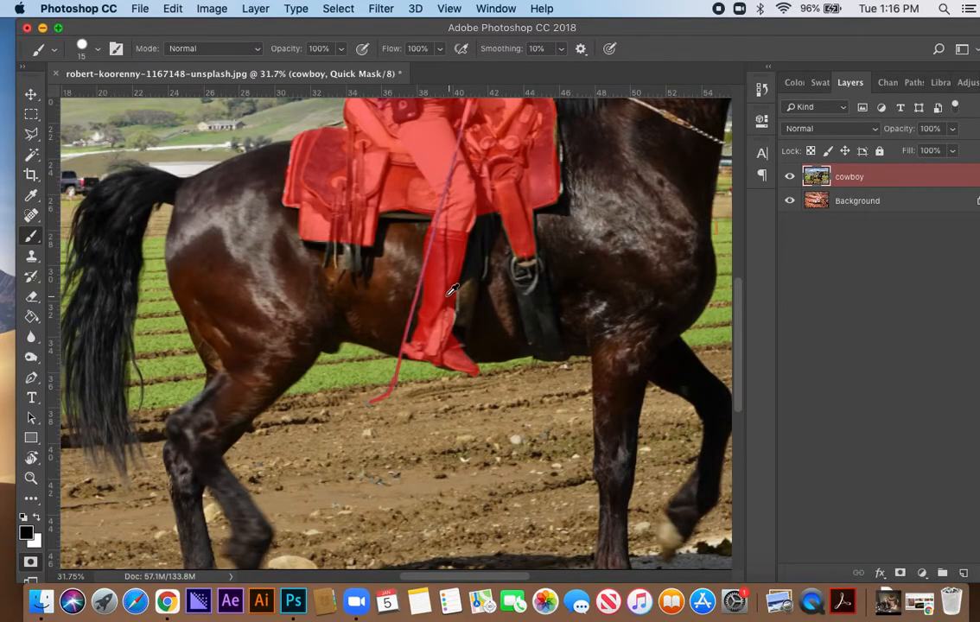
scroll(453, 291, "up", 4)
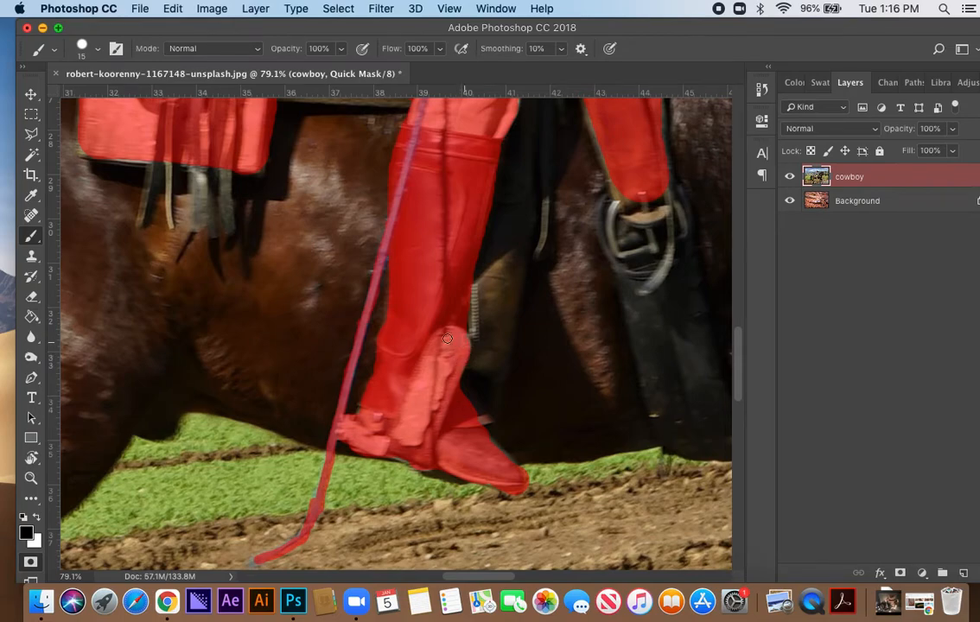
scroll(529, 297, "down", 2)
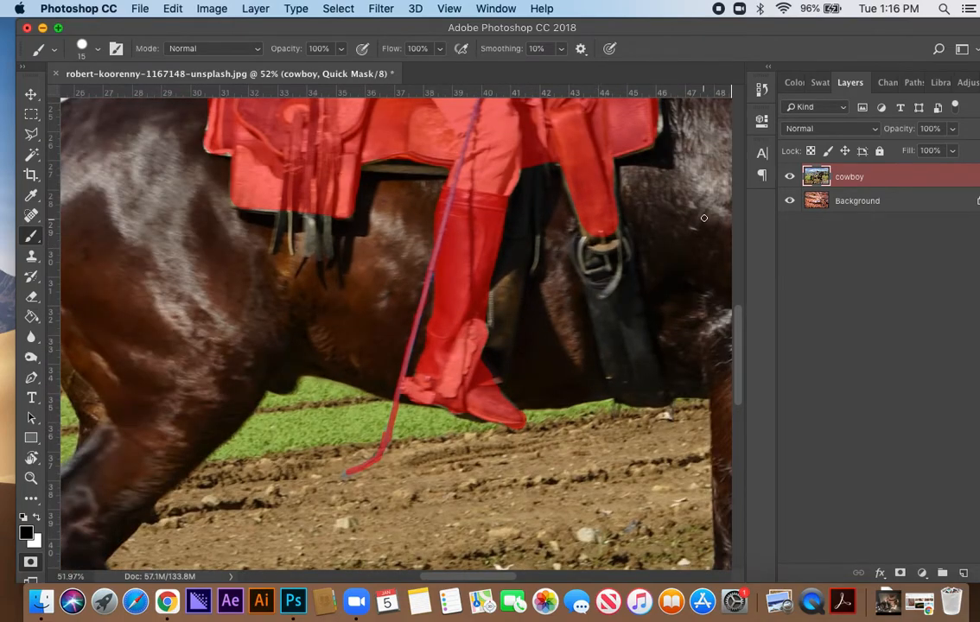
scroll(622, 227, "up", 3)
mouse_move(579, 233)
left_mouse_down()
mouse_move(585, 300)
mouse_move(559, 353)
left_mouse_up()
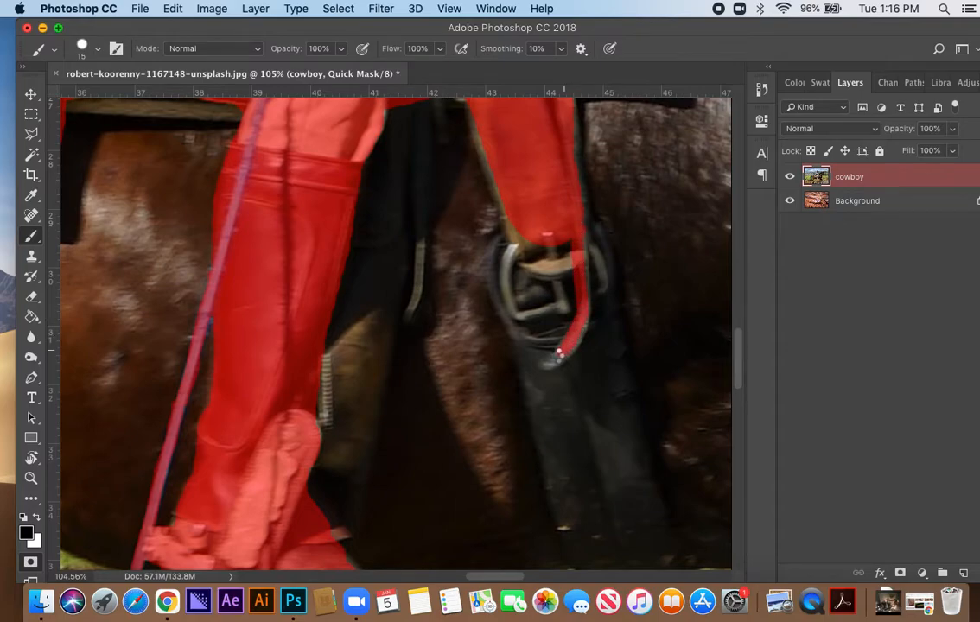
left_click(556, 302, "shift")
mouse_move(563, 302)
left_mouse_down()
mouse_move(522, 315)
mouse_move(511, 244)
mouse_move(524, 246)
mouse_move(518, 257)
mouse_move(536, 270)
mouse_move(580, 261)
mouse_move(577, 249)
mouse_move(530, 263)
mouse_move(526, 238)
mouse_move(576, 238)
mouse_move(602, 280)
left_mouse_up()
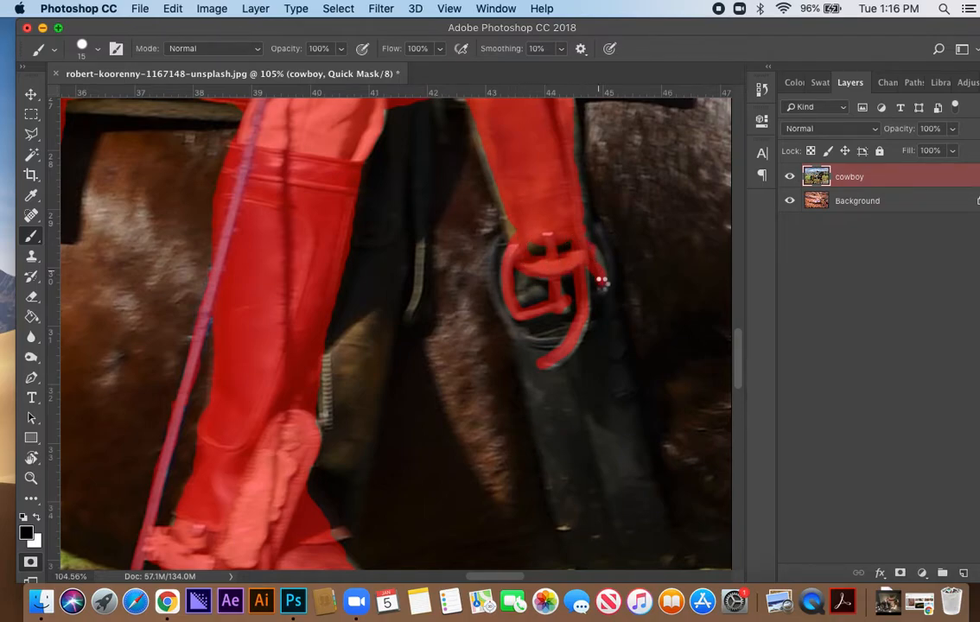
mouse_move(493, 288)
left_mouse_down()
mouse_move(522, 335)
mouse_move(560, 334)
left_mouse_up()
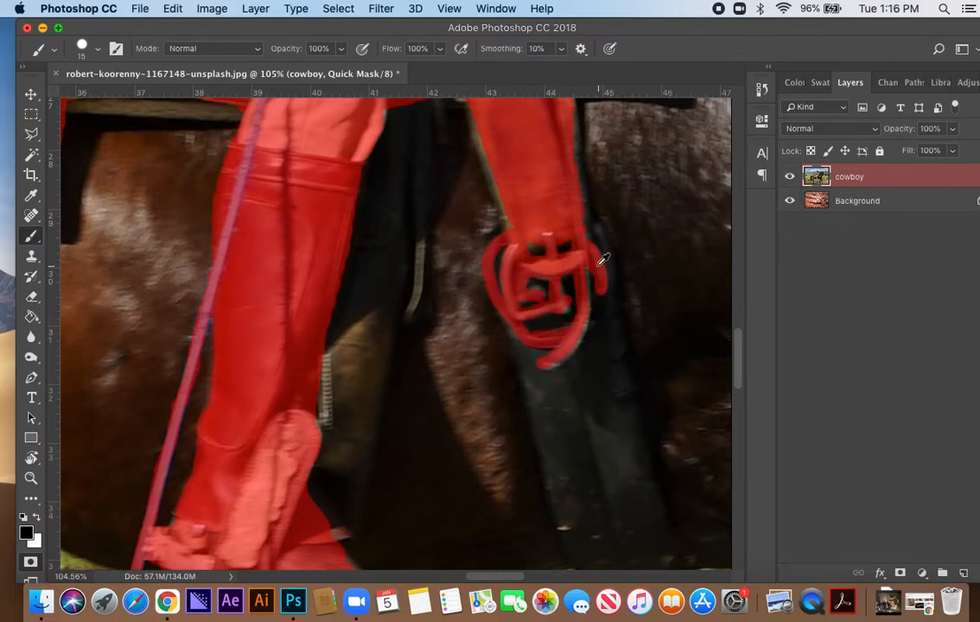
Mask both reins from the rider's hand to where they meet at the horse's mane.
scroll(605, 261, "down", 5)
left_click_drag(591, 138, 550, 291)
left_click_drag(550, 188, 485, 289)
left_click_drag(387, 267, 372, 304)
mouse_move(419, 223)
left_mouse_down()
mouse_move(347, 275)
mouse_move(331, 234)
left_mouse_up()
scroll(570, 294, "up", 3)
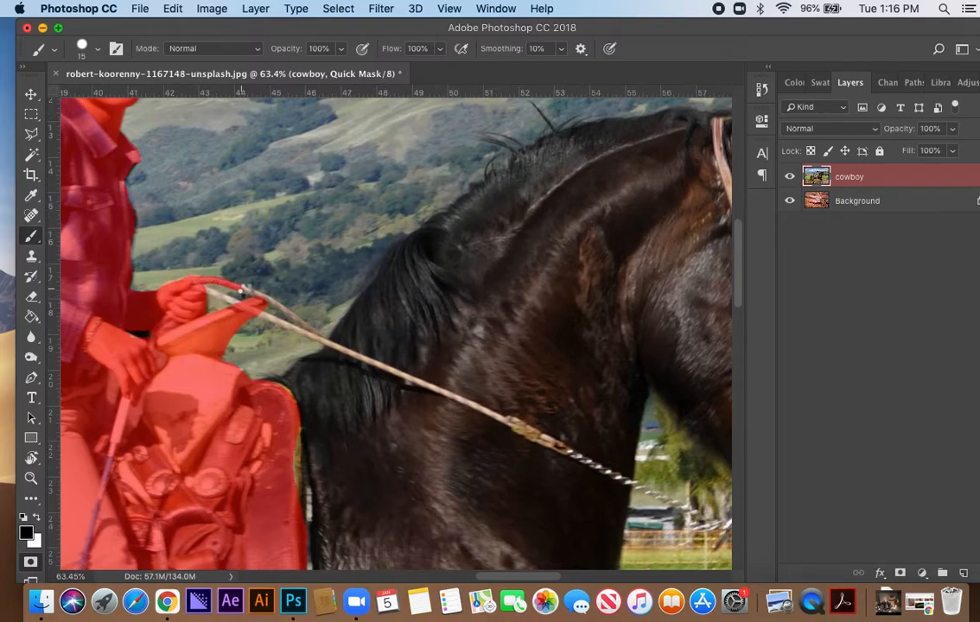
left_click_drag(274, 305, 322, 333)
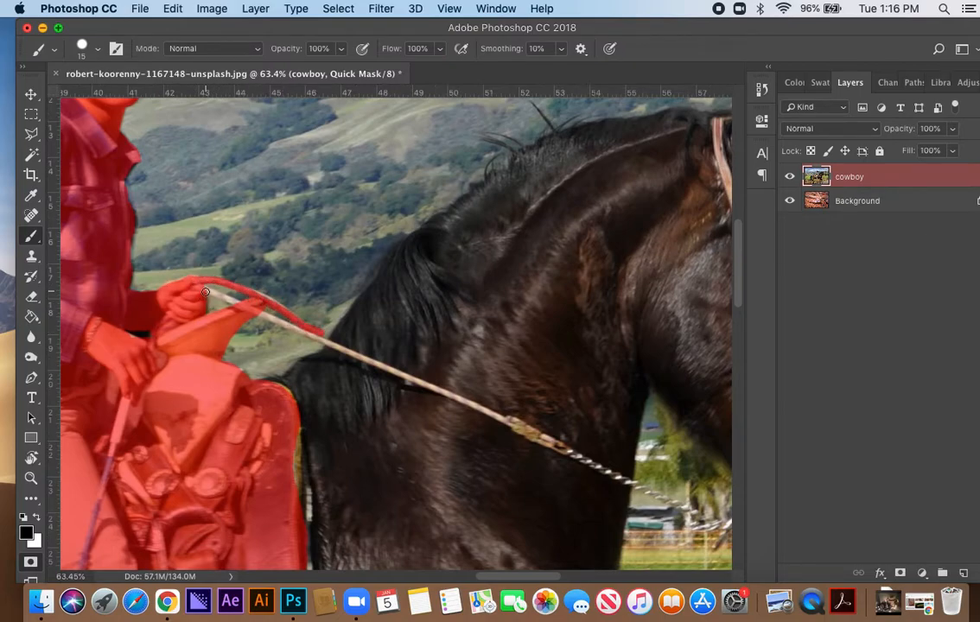
mouse_move(236, 302)
left_mouse_down()
mouse_move(352, 347)
mouse_move(312, 338)
mouse_move(341, 350)
left_mouse_up()
Continue the mask along the rein across the horse's neck, over the clip and the twisted section toward the bit.
scroll(426, 363, "up", 3)
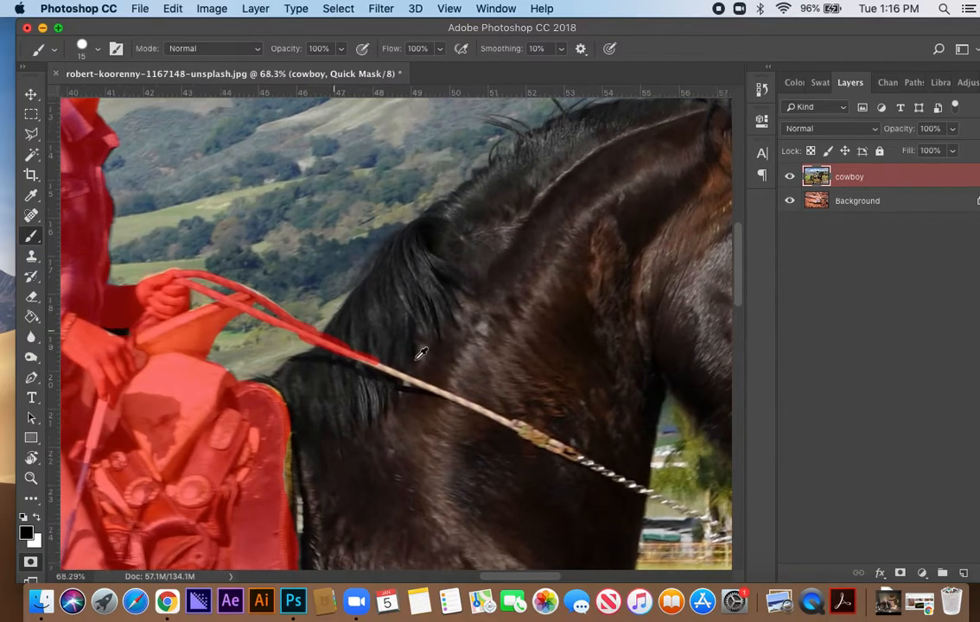
left_click_drag(366, 370, 566, 451)
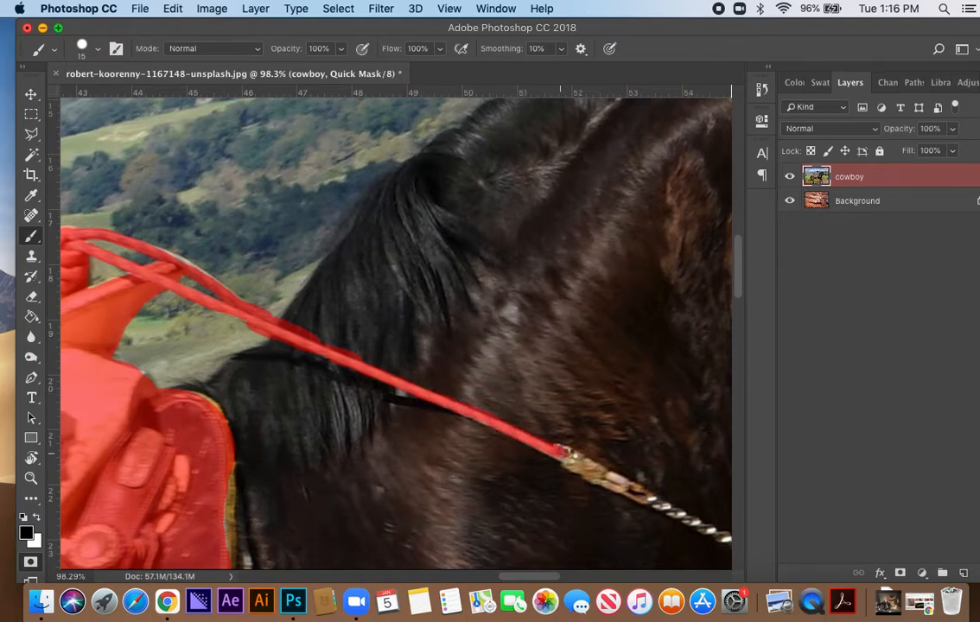
scroll(629, 488, "down", 2)
mouse_move(617, 473)
left_mouse_down()
mouse_move(427, 425)
mouse_move(436, 441)
mouse_move(396, 418)
left_mouse_up()
left_click_drag(462, 447, 639, 532)
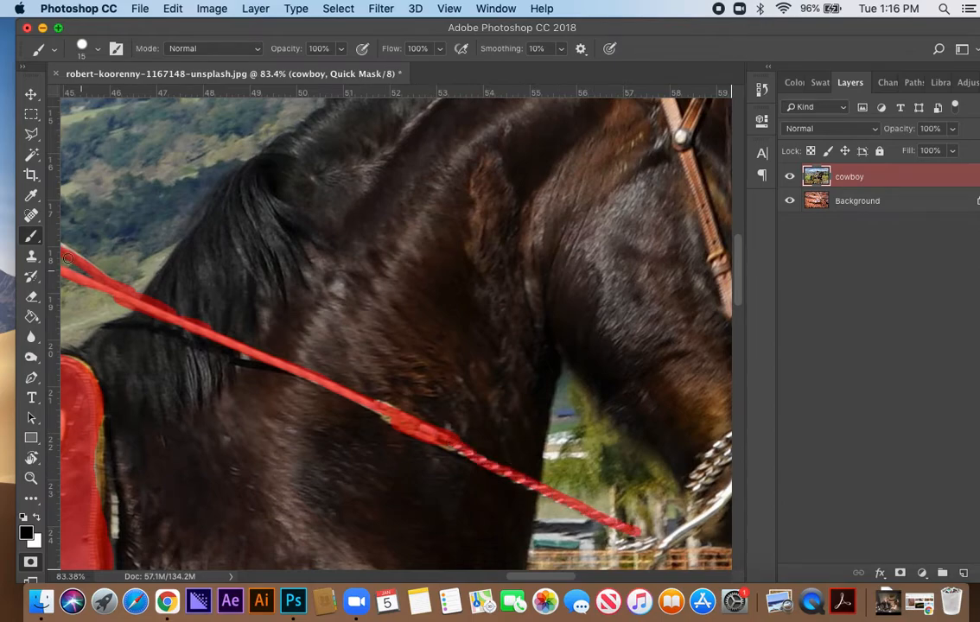
Erase the excess mask around the point where the two reins meet using a 25 px eraser.
left_click_drag(171, 281, 355, 340)
key("e")
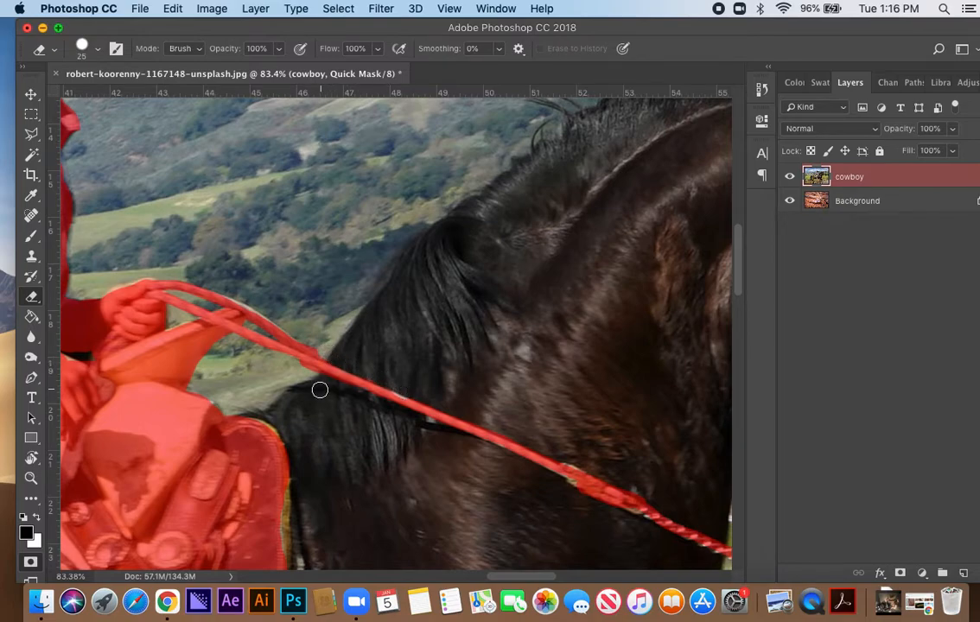
key("b")
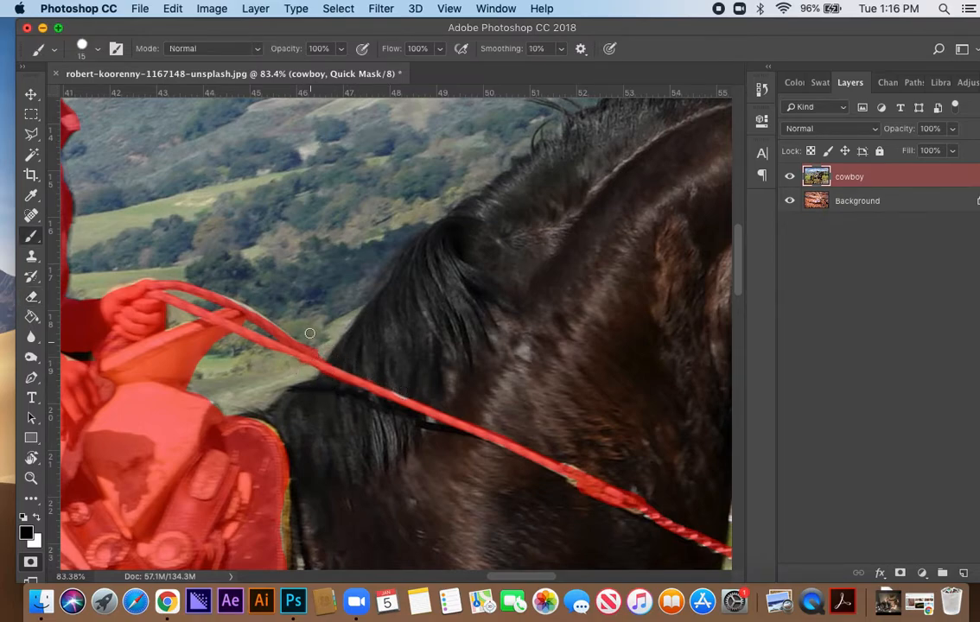
Outline the upper and outer edges of the unmasked dark hat brim beside the rider's face with the mask.
scroll(227, 282, "down", 3)
mouse_move(184, 222)
left_mouse_down()
mouse_move(254, 227)
mouse_move(253, 261)
left_mouse_up()
key("ctrl+r")
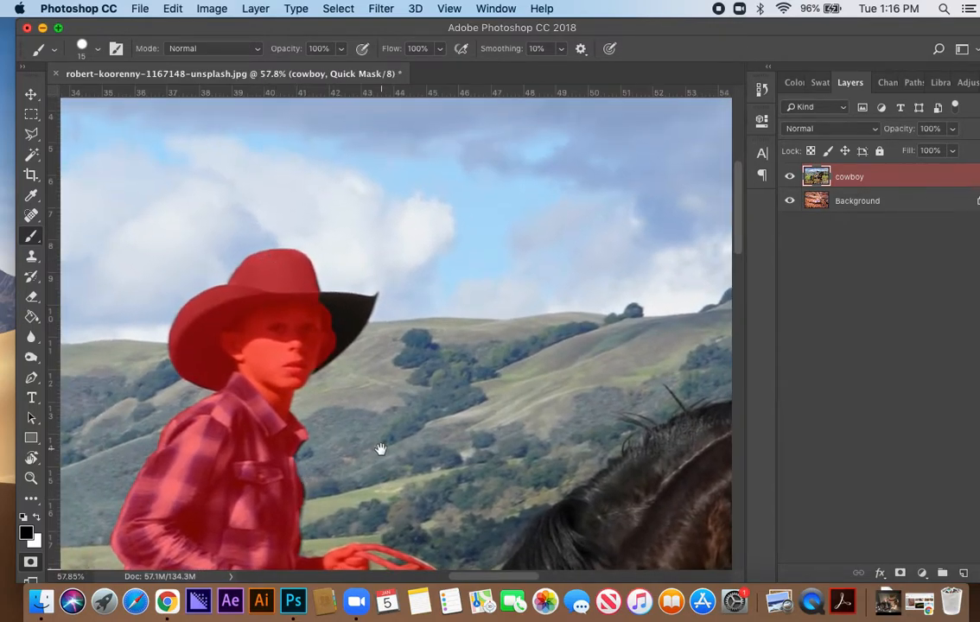
left_click_drag(380, 449, 355, 280)
scroll(312, 120, "up", 6)
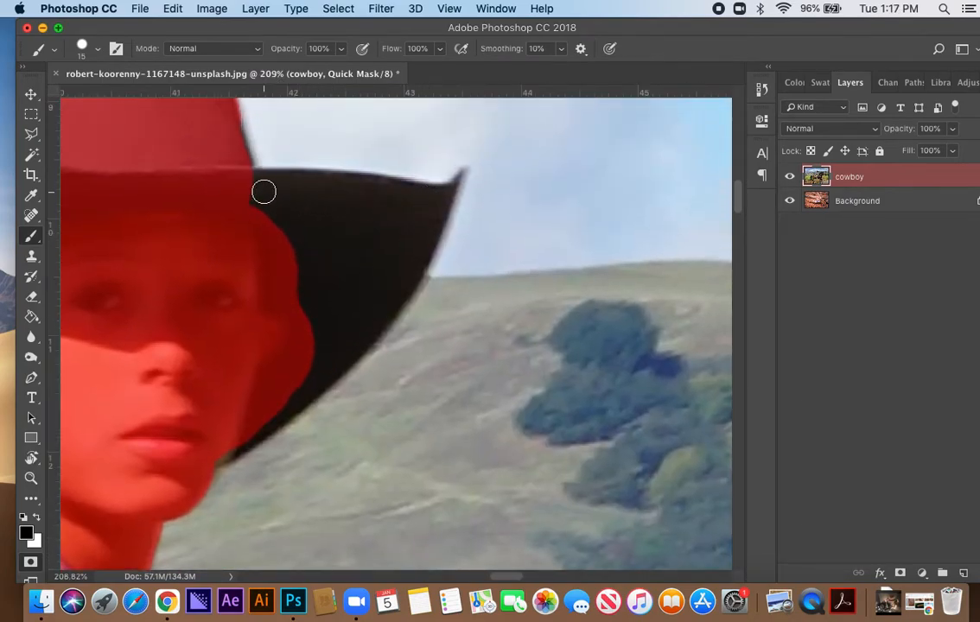
mouse_move(252, 181)
left_mouse_down()
mouse_move(440, 201)
mouse_move(385, 315)
mouse_move(285, 414)
mouse_move(234, 446)
left_mouse_up()
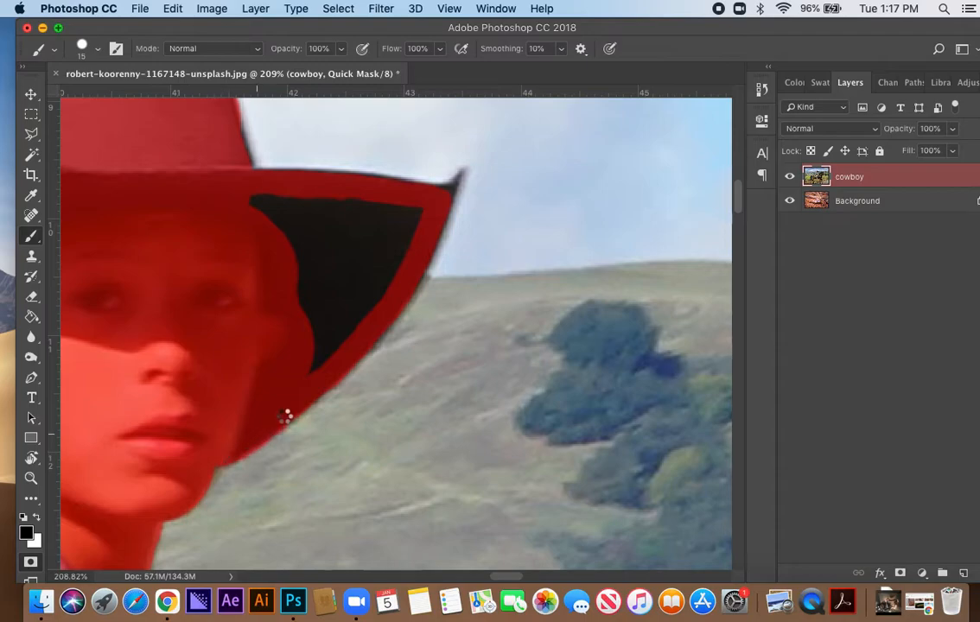
Reduce the brush to 11 px, mask the hat brim's pointed tip and erase the mask spilling around it.
right_click(458, 183)
left_click_drag(546, 221, 521, 216)
key("Return")
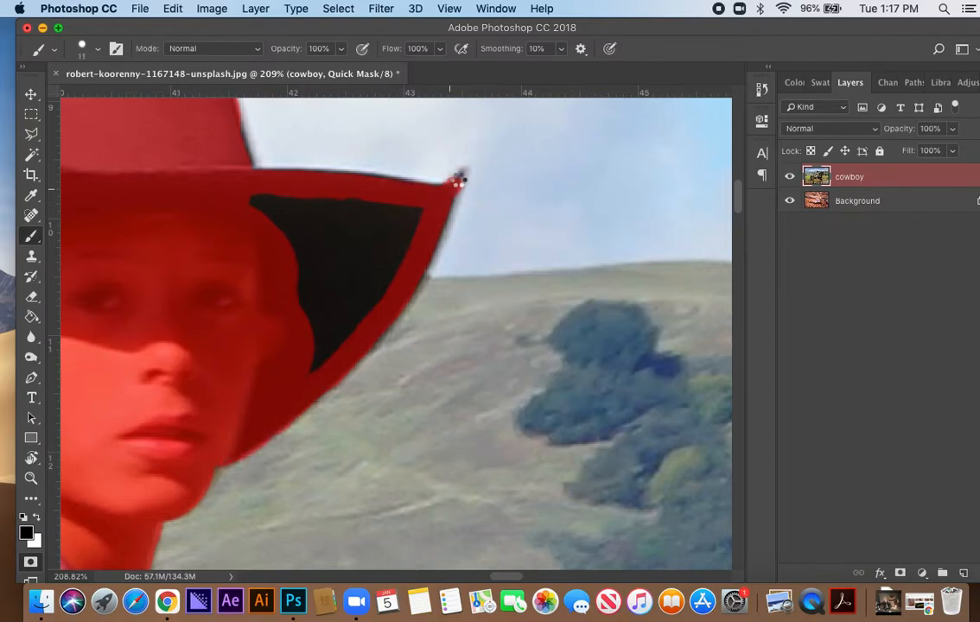
key("e")
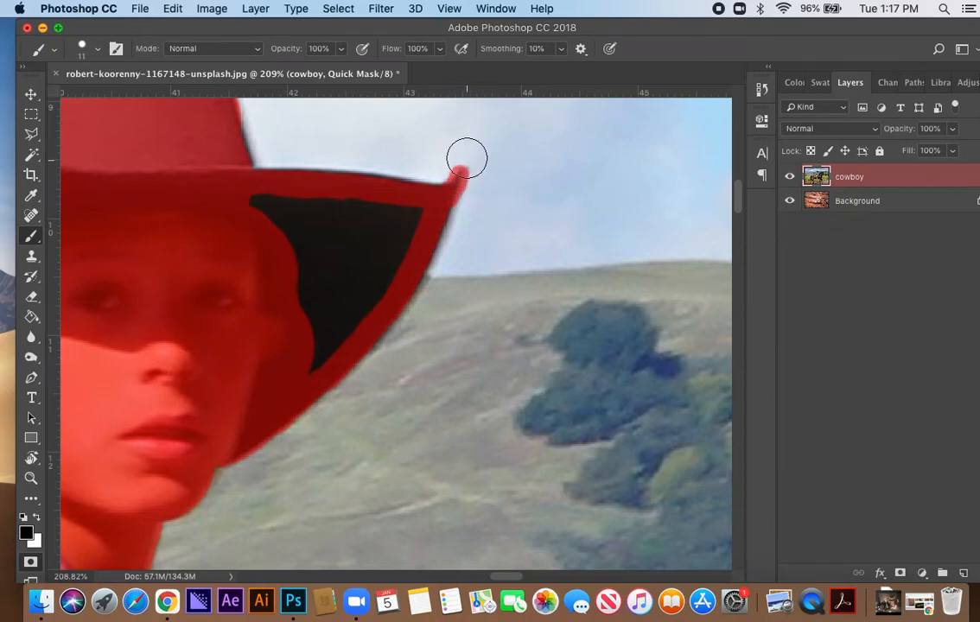
left_click_drag(434, 164, 445, 146)
left_click_drag(475, 208, 481, 178)
key("b")
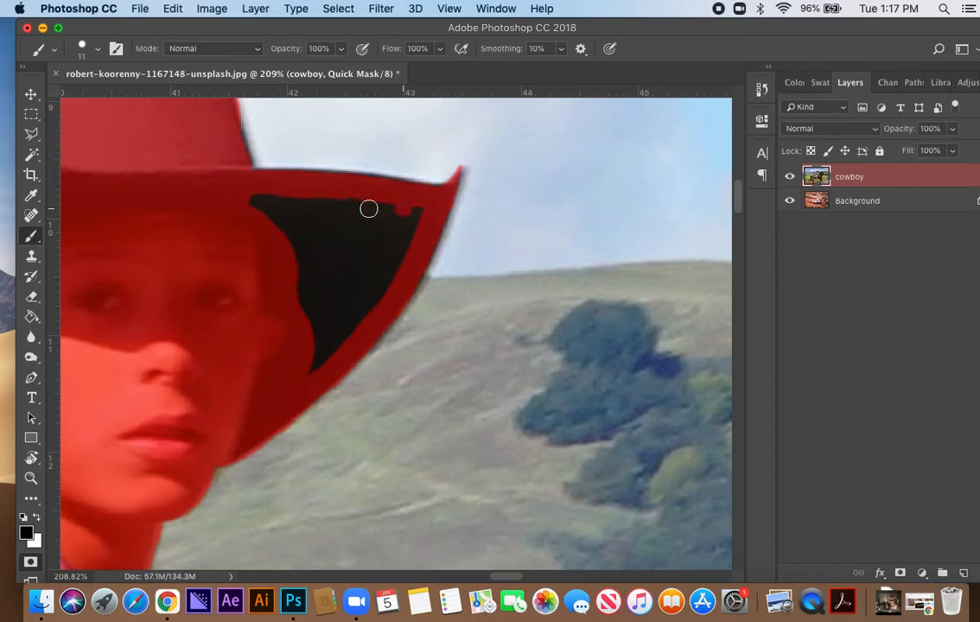
Fill the remaining unmasked area inside the dark hat brim with the mask, enlarging the brush to 57 px.
left_click_drag(367, 208, 255, 206)
right_click(308, 218)
left_click(441, 256)
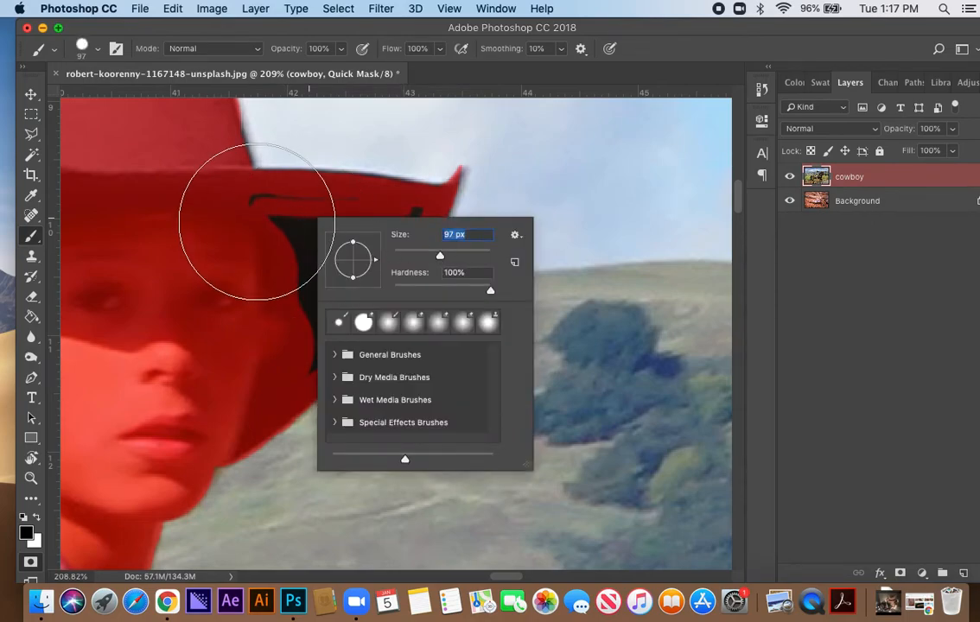
left_click(424, 256)
left_click(273, 229)
mouse_move(273, 229)
left_mouse_down()
mouse_move(386, 228)
mouse_move(295, 344)
left_mouse_up()
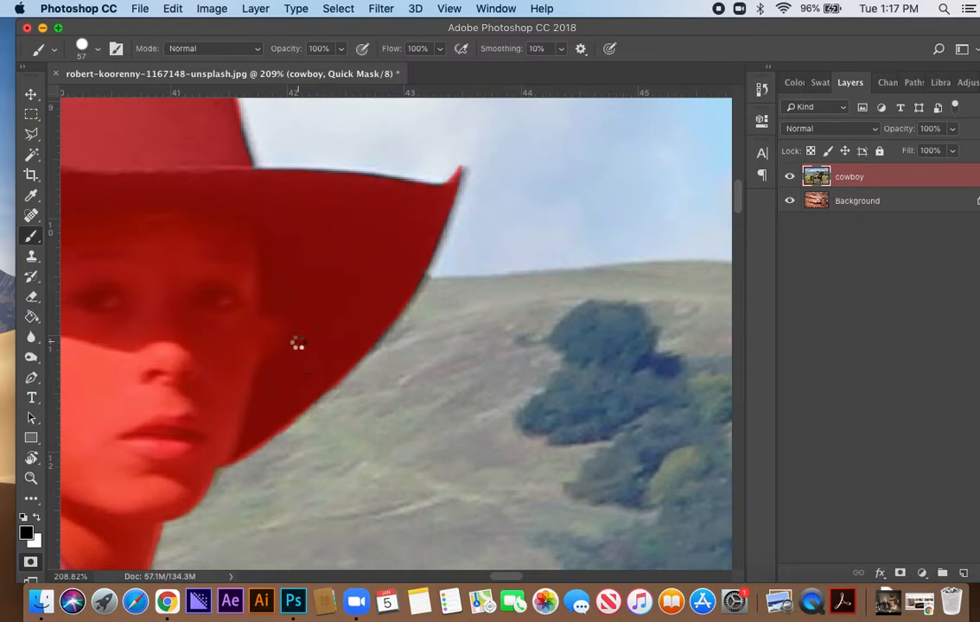
Exit Quick Mask to turn the mask into a selection, delete the surroundings of the rider and saddle, and deselect.
key("super+0")
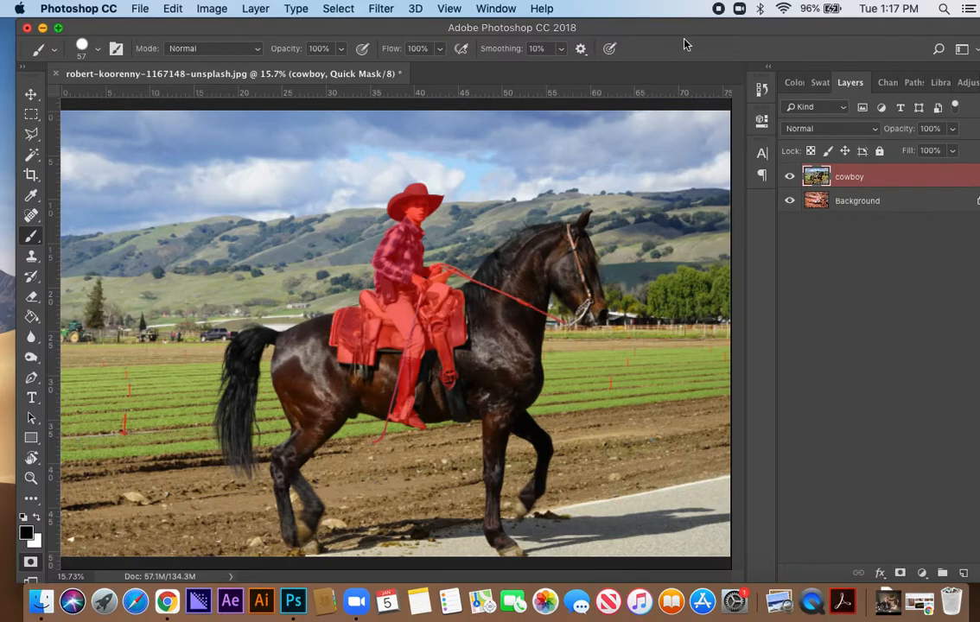
left_click_drag(673, 31, 656, 31)
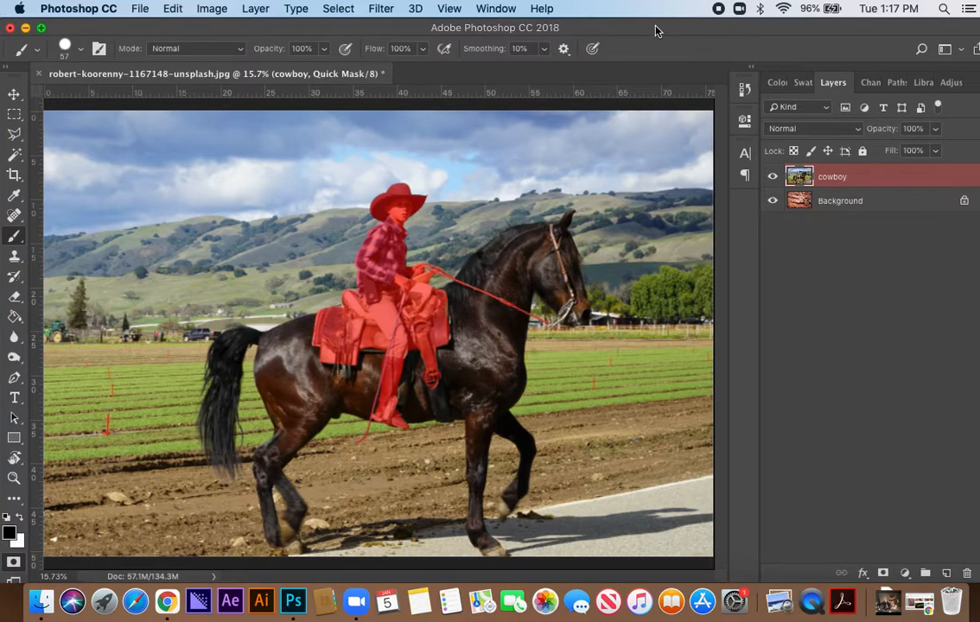
left_click(12, 564)
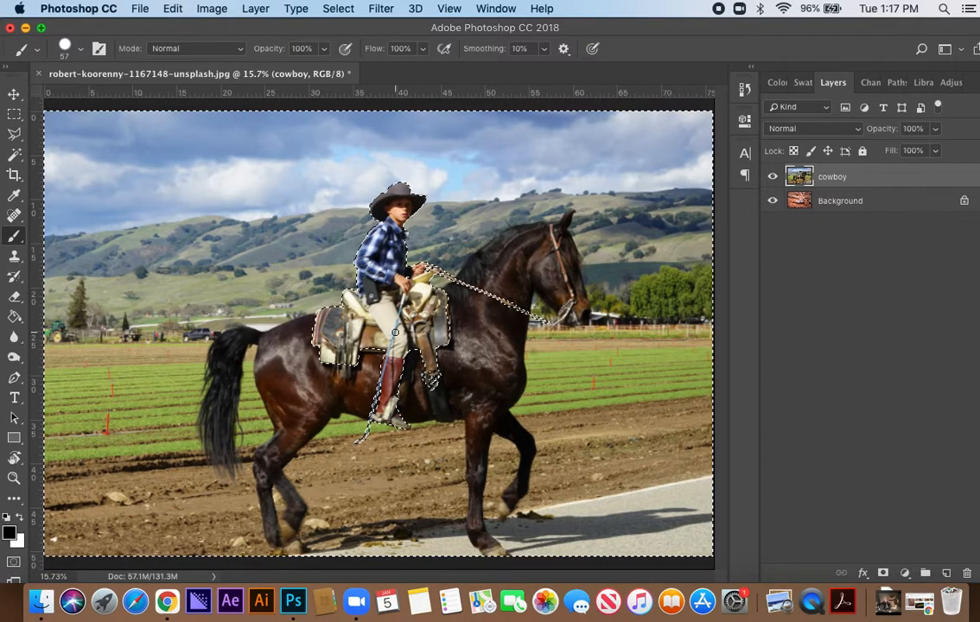
key("Delete")
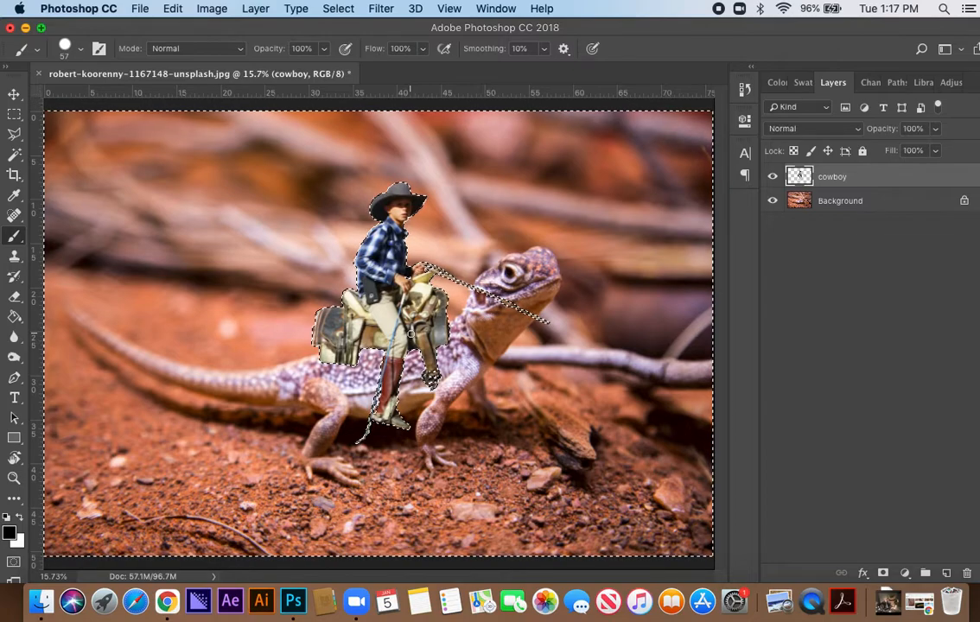
key("super+d")
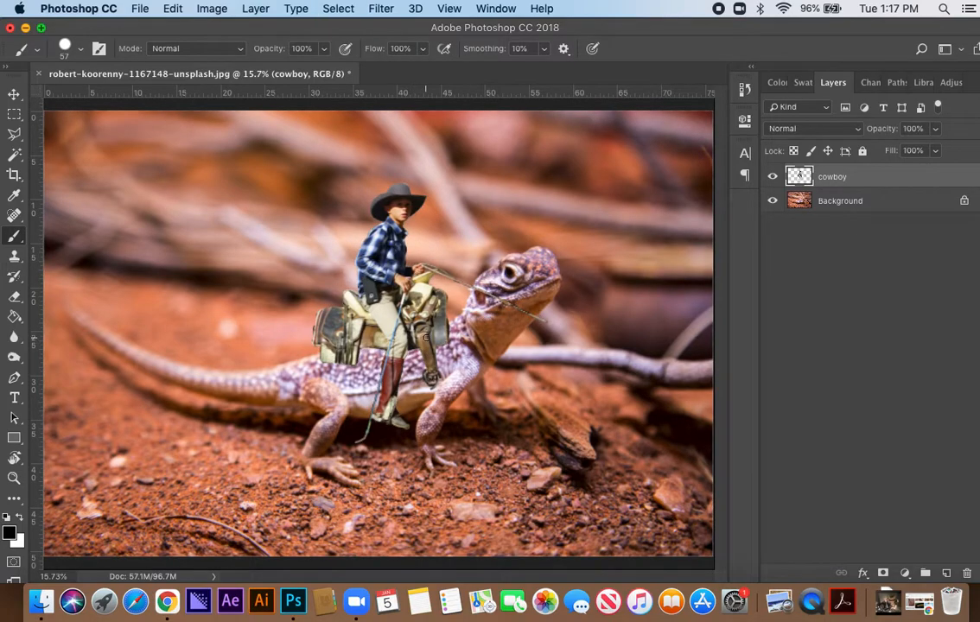
Move the cut-out cowboy so that the saddle sits on the lizard's back.
key("v")
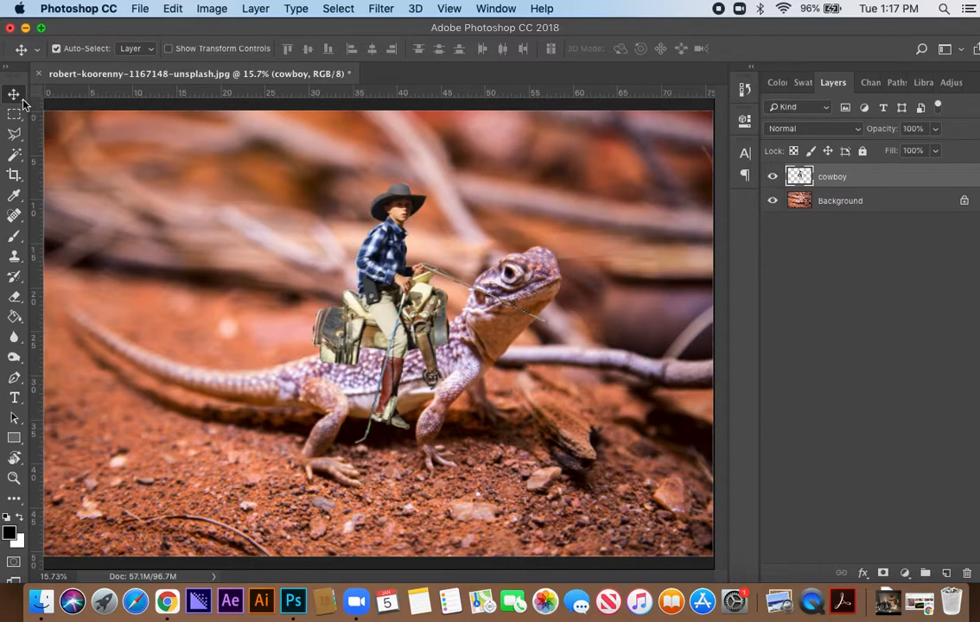
mouse_move(370, 270)
left_mouse_down()
mouse_move(344, 294)
mouse_move(357, 294)
mouse_move(237, 298)
mouse_move(361, 272)
mouse_move(299, 310)
mouse_move(239, 289)
mouse_move(337, 276)
mouse_move(347, 295)
mouse_move(256, 294)
mouse_move(346, 269)
mouse_move(376, 282)
left_mouse_up()
scroll(404, 320, "down", 5)
scroll(401, 321, "up", 3)
left_click_drag(402, 322, 405, 329)
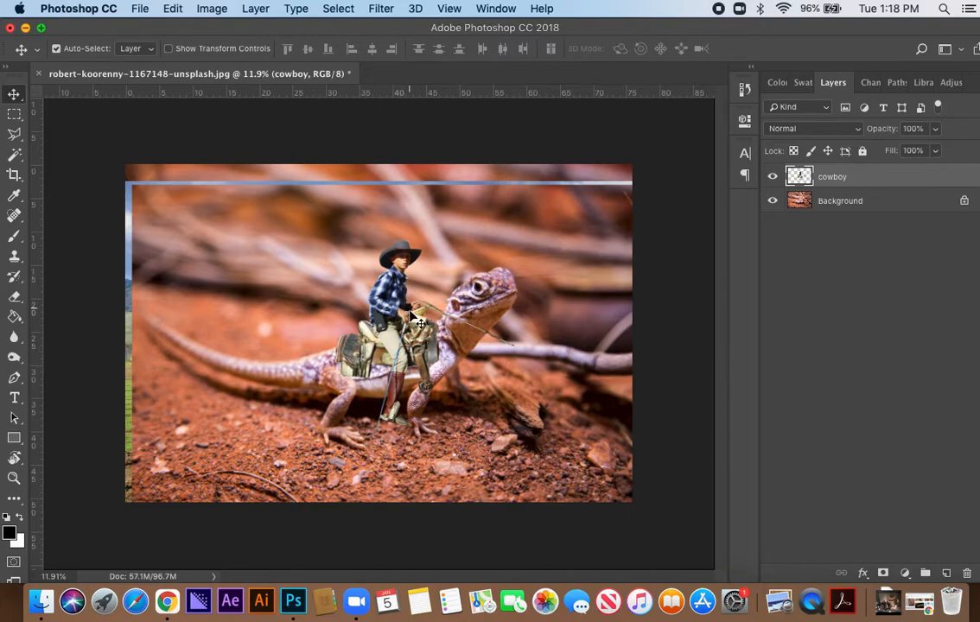
mouse_move(408, 338)
left_mouse_down()
mouse_move(393, 341)
mouse_move(390, 317)
mouse_move(405, 326)
left_mouse_up()
Free-transform the cowboy layer, rotating it to about -5.33° and shifting it onto the lizard's back.
key("super+t")
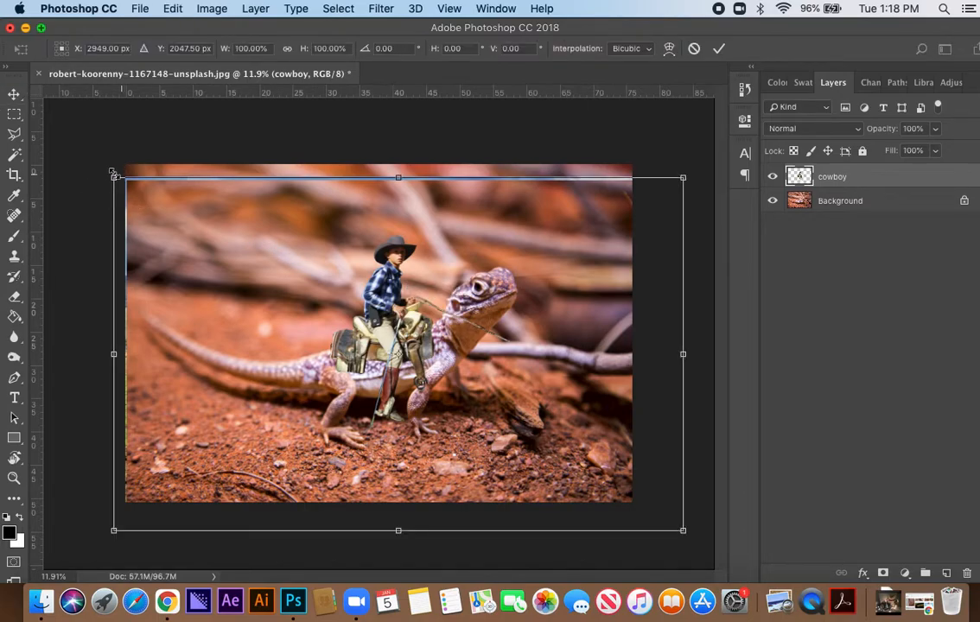
left_click_drag(107, 165, 85, 191)
left_click_drag(414, 356, 423, 359)
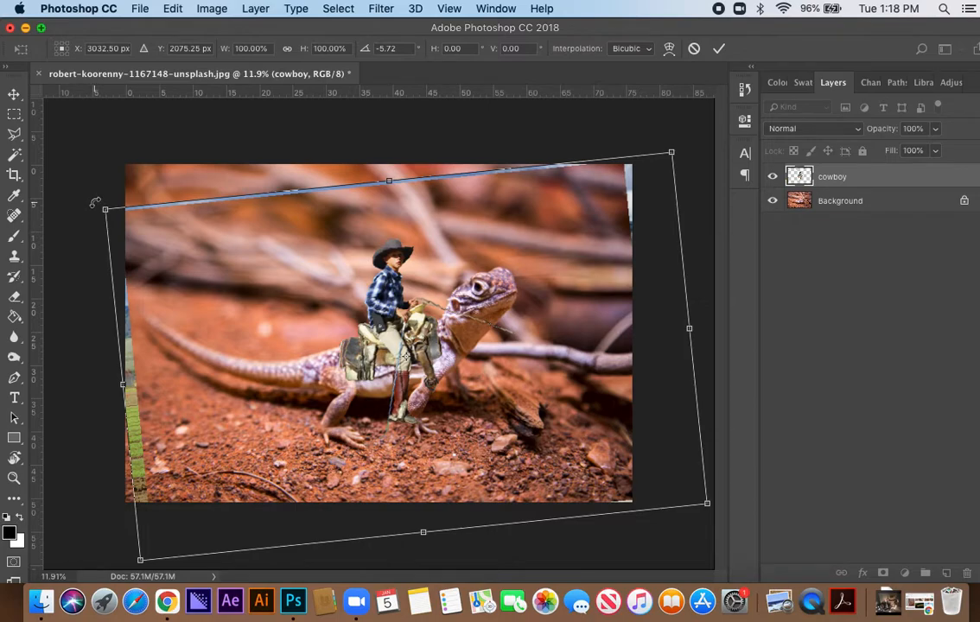
mouse_move(94, 205)
left_mouse_down()
mouse_move(93, 214)
mouse_move(100, 204)
left_mouse_up()
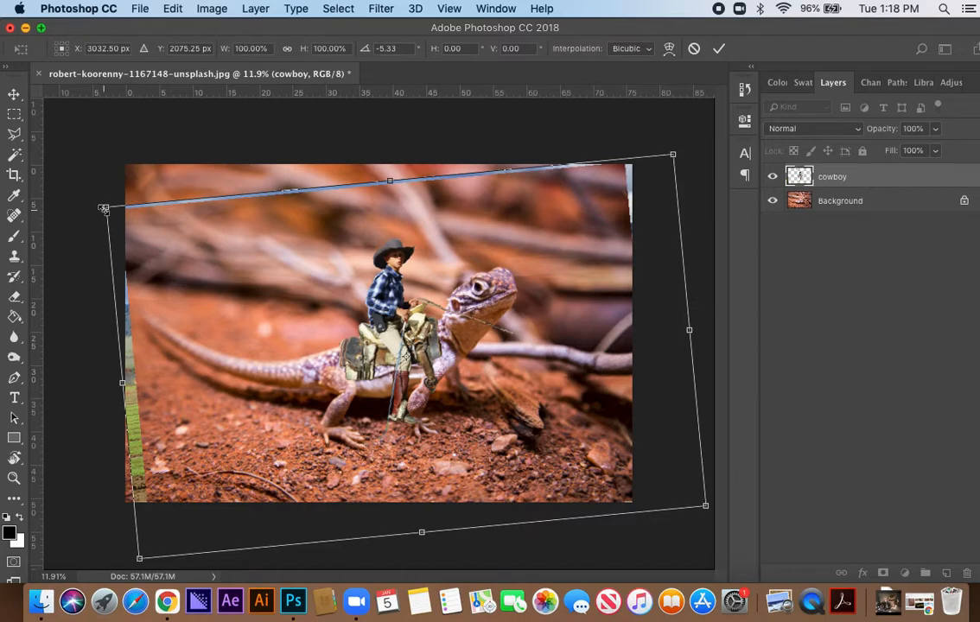
Scale the cowboy to about 95.76%, rotate it to about -6.44°, nudge it into place and apply the transform.
left_click_drag(110, 211, 118, 213)
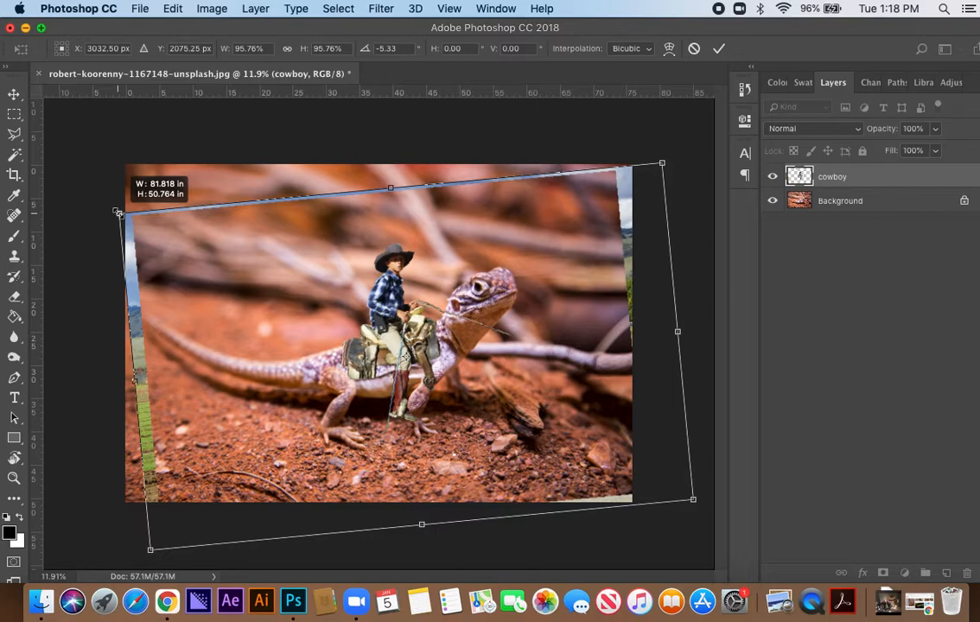
left_click_drag(119, 213, 119, 213)
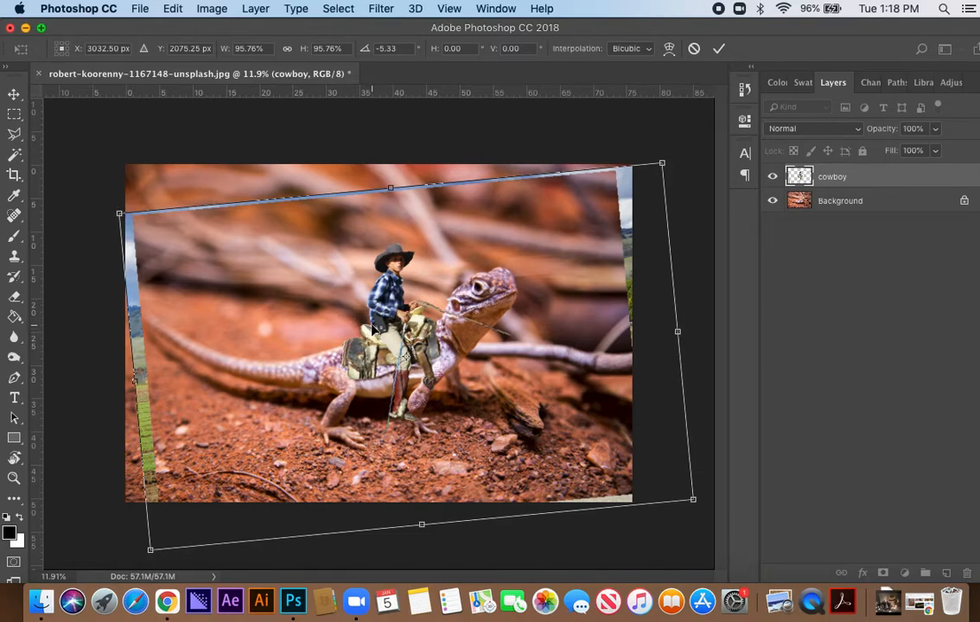
left_click_drag(376, 331, 375, 329)
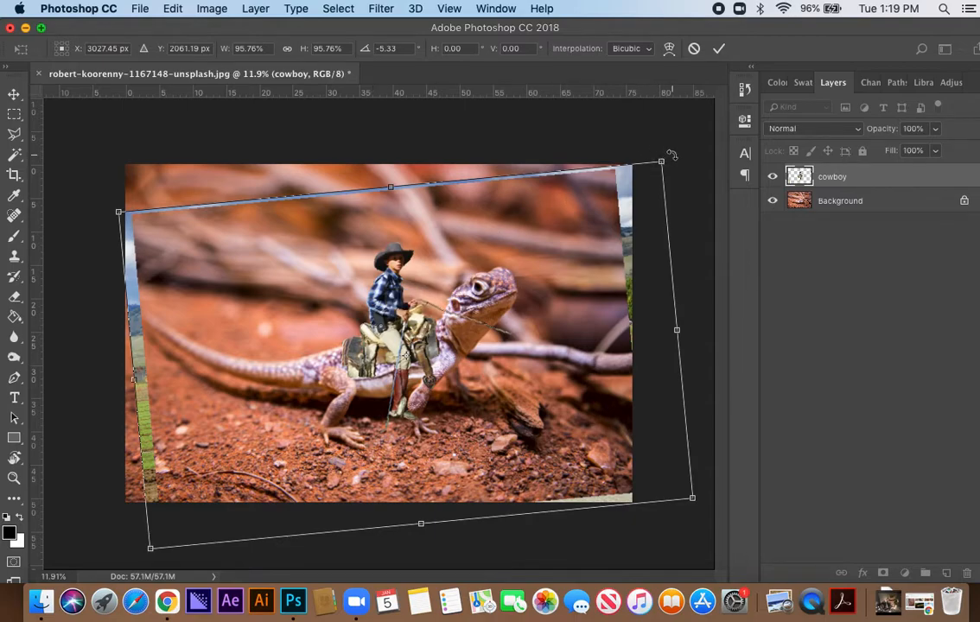
left_click_drag(672, 153, 670, 147)
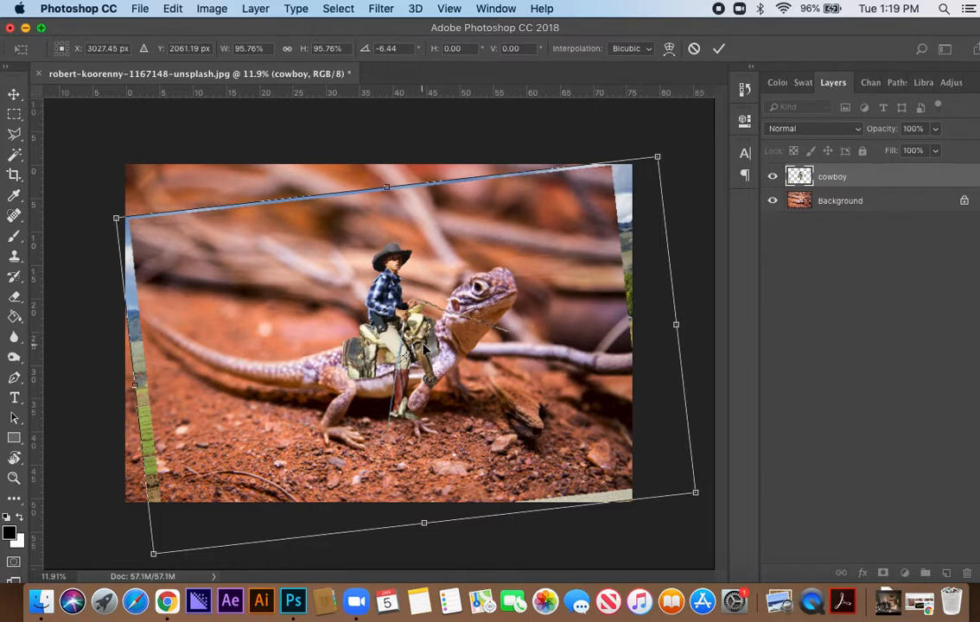
left_click_drag(424, 344, 423, 343)
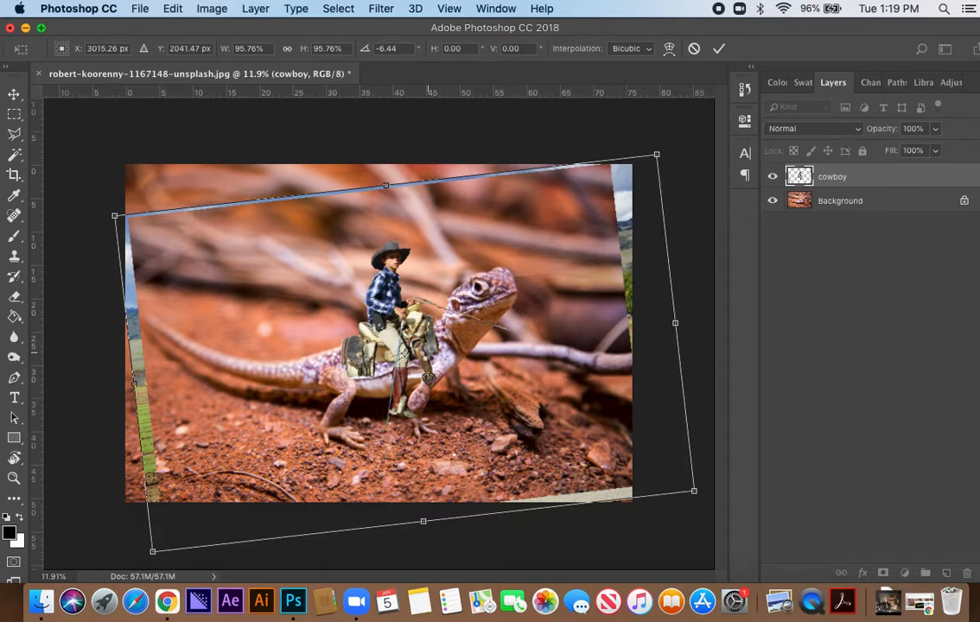
key("Return")
Erase the leftover strips of the horse photo along all four edges of the image with a 348 px eraser.
key("e")
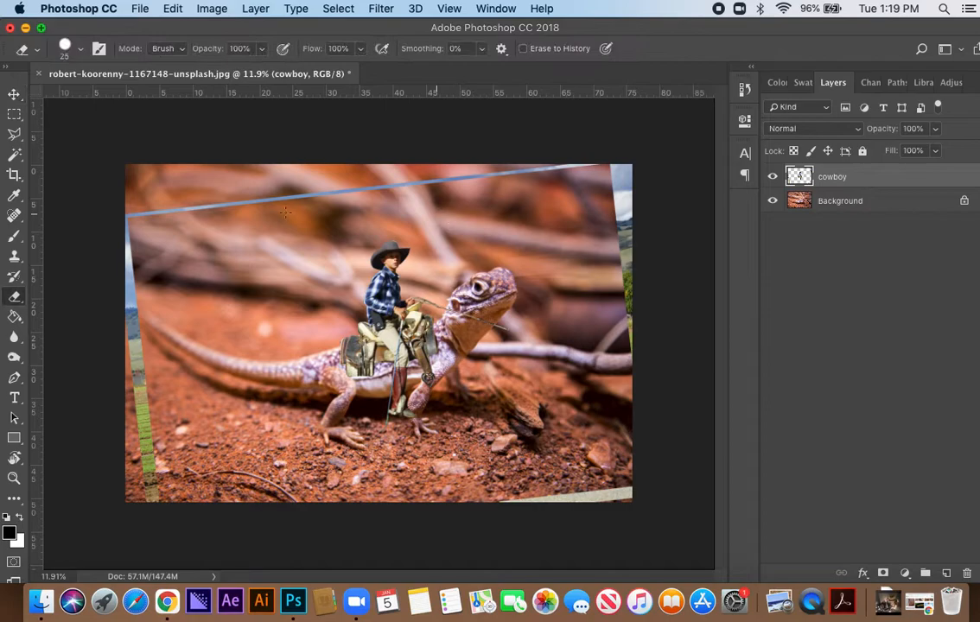
right_click(286, 214)
left_click_drag(343, 247, 416, 247)
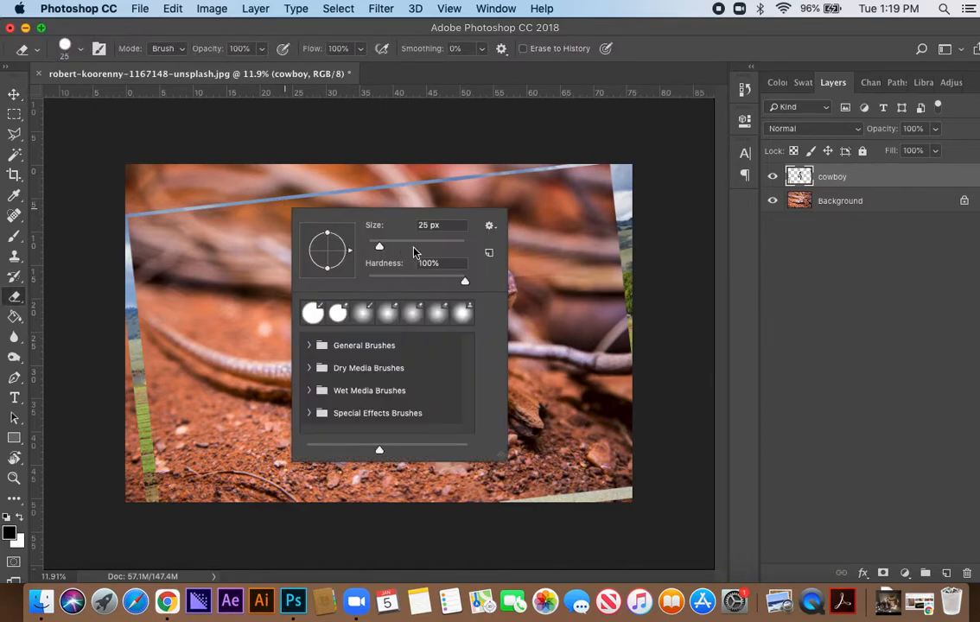
left_click(449, 248)
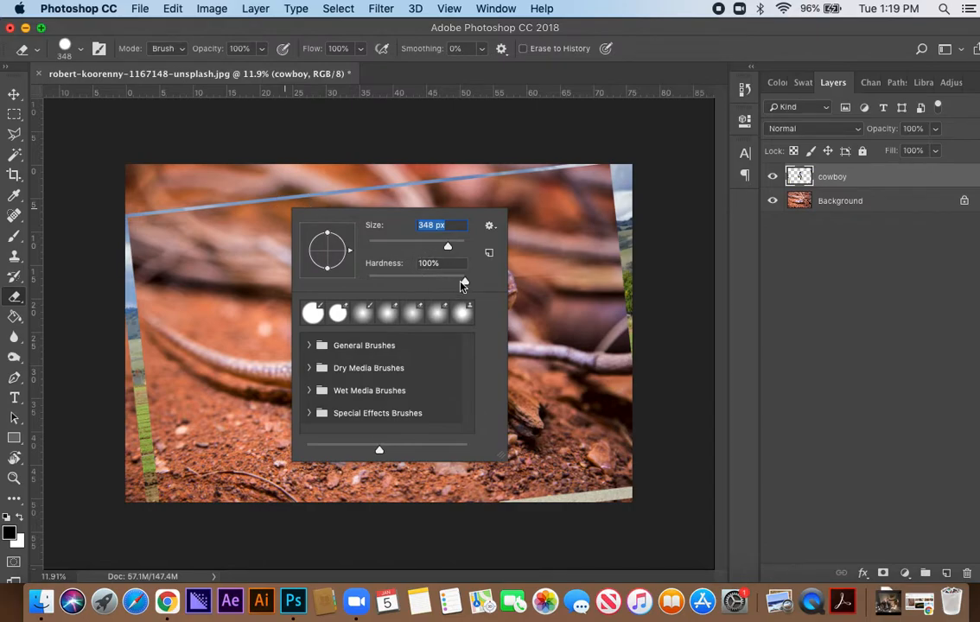
left_click_drag(267, 200, 172, 214)
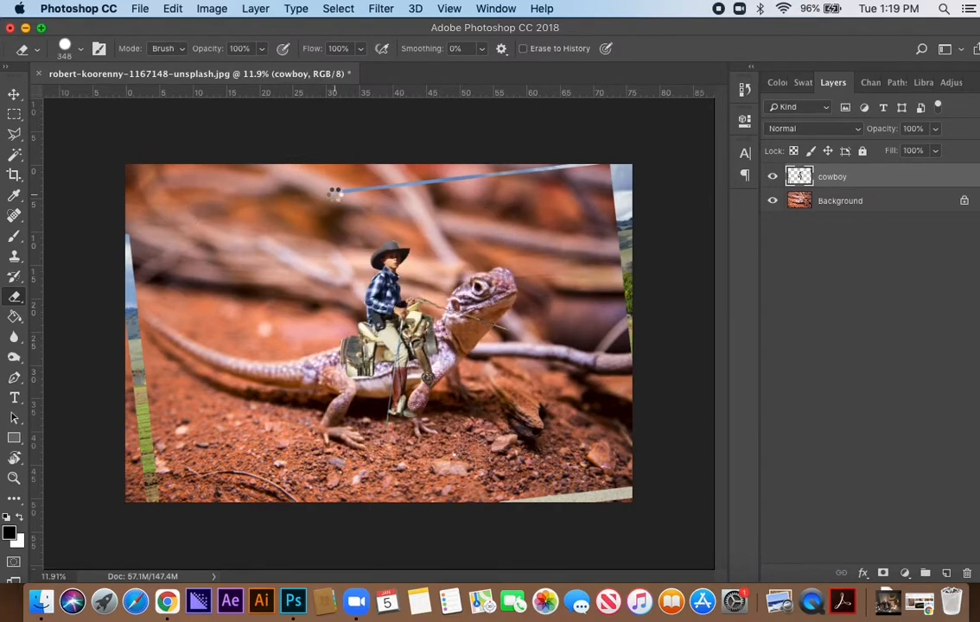
mouse_move(475, 178)
left_mouse_down()
mouse_move(560, 168)
mouse_move(640, 177)
mouse_move(632, 170)
mouse_move(623, 193)
mouse_move(630, 304)
mouse_move(619, 158)
left_mouse_up()
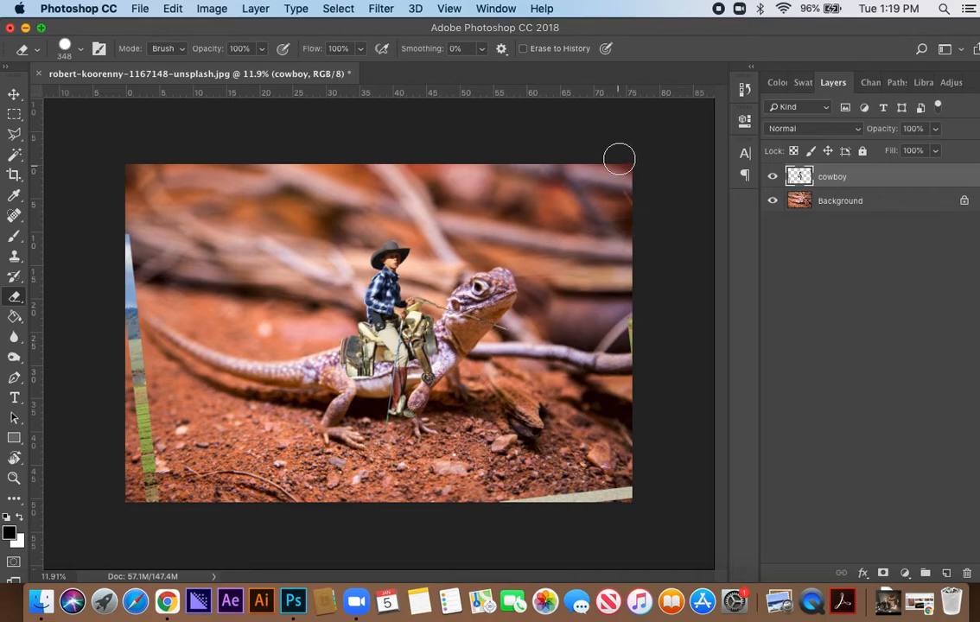
mouse_move(620, 432)
left_mouse_down()
mouse_move(632, 494)
mouse_move(463, 507)
left_mouse_up()
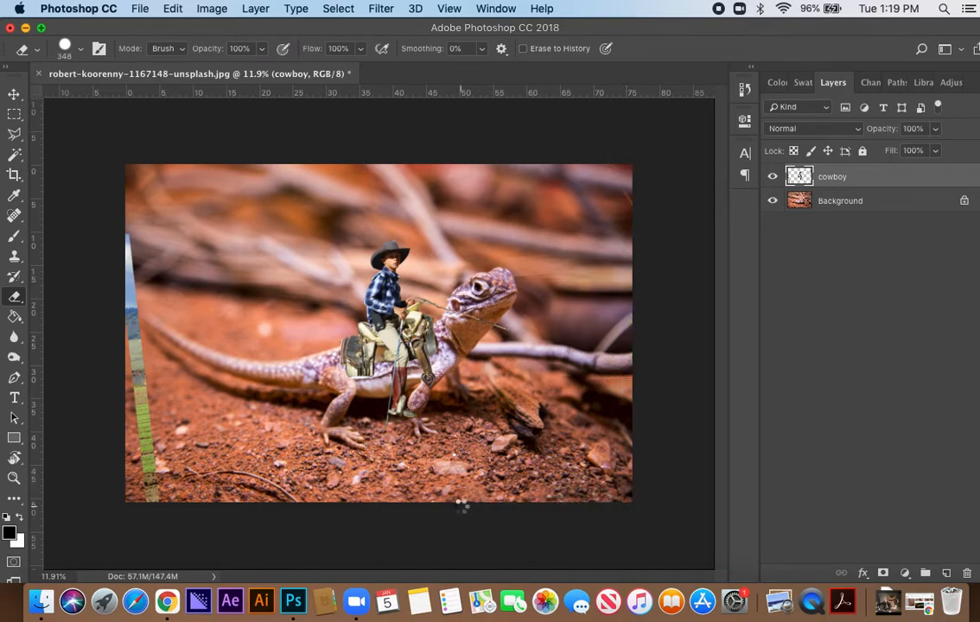
mouse_move(130, 458)
left_mouse_down()
mouse_move(134, 319)
mouse_move(116, 218)
left_mouse_up()
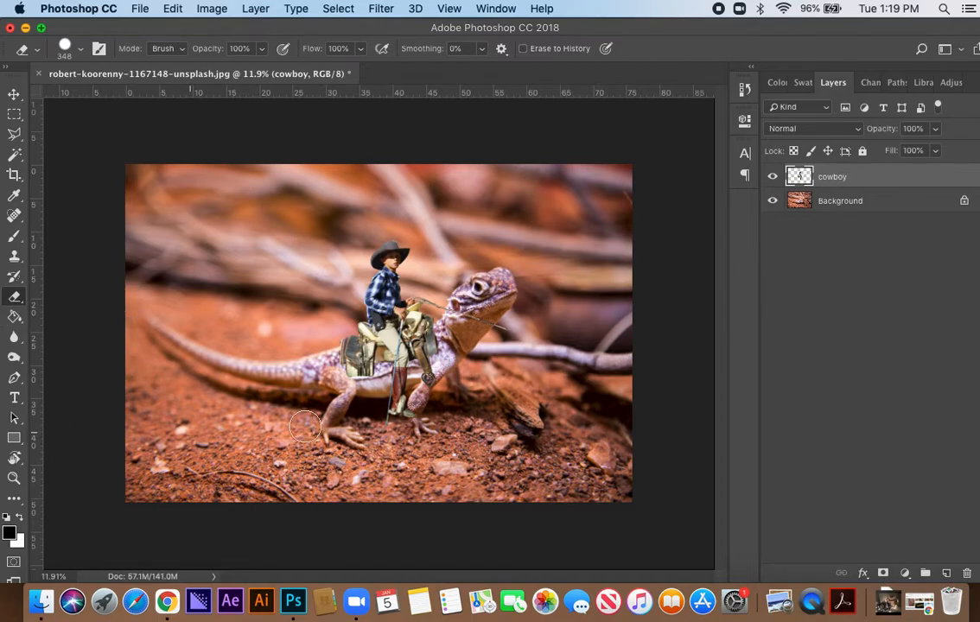
Erase the end of the reins that extends across and beyond the lizard's jaw and throat.
scroll(323, 340, "up", 5)
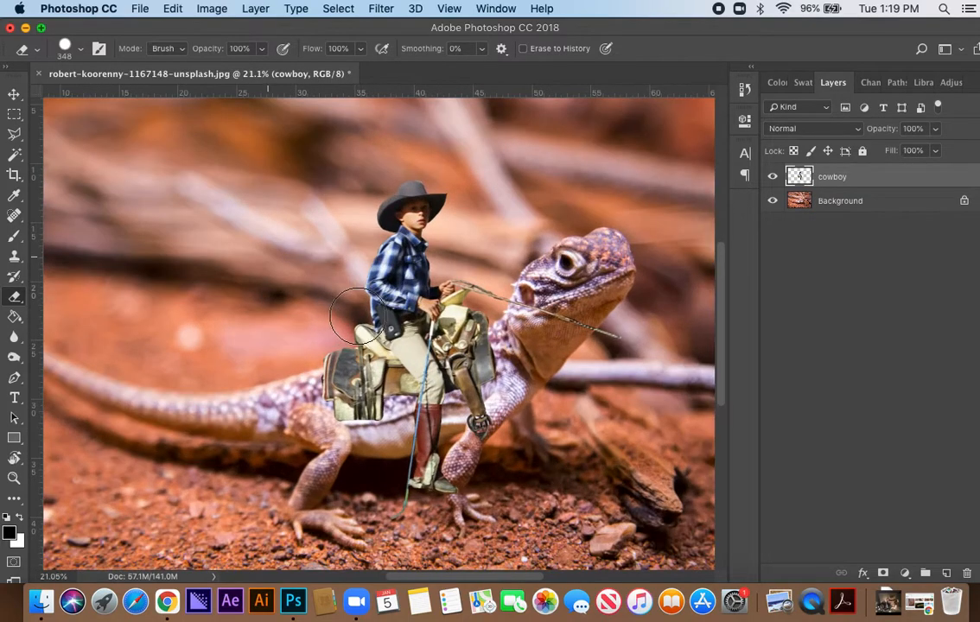
scroll(388, 298, "up", 1)
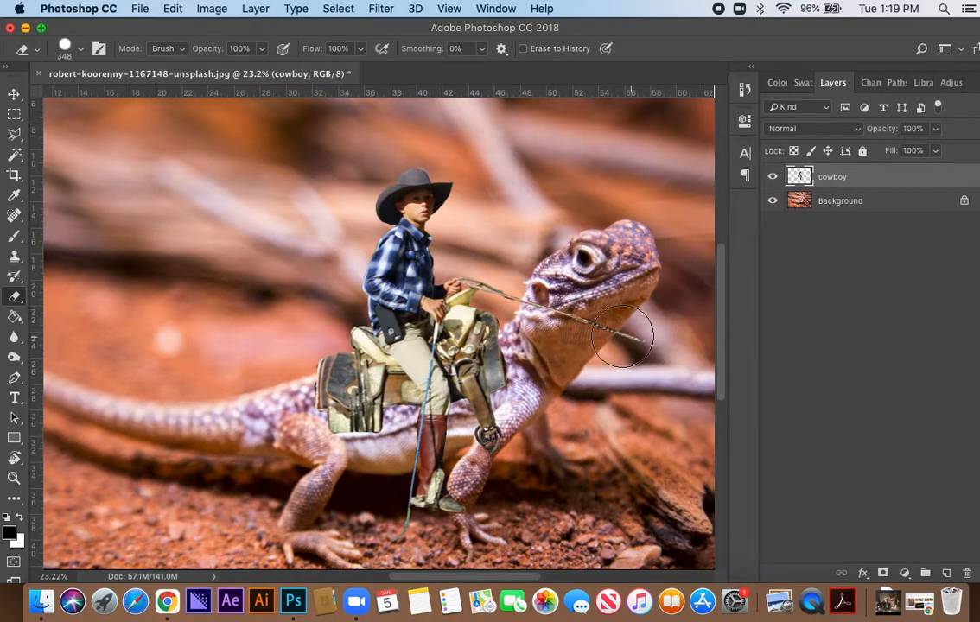
mouse_move(573, 333)
left_mouse_down()
mouse_move(564, 332)
mouse_move(605, 329)
left_mouse_up()
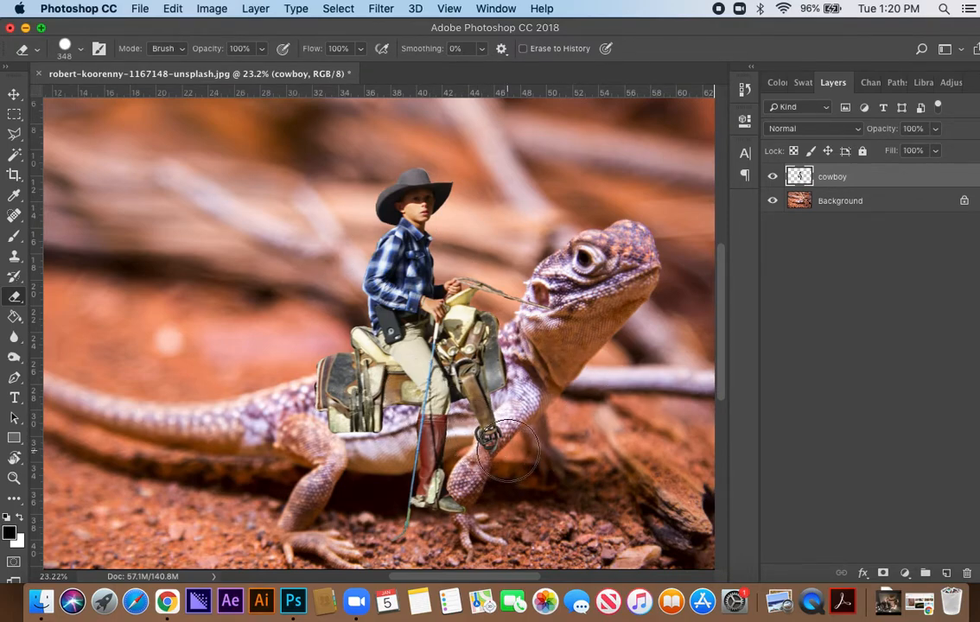
Erase the stirrup rings overlapping the lizard's front leg.
left_click_drag(509, 455, 510, 376)
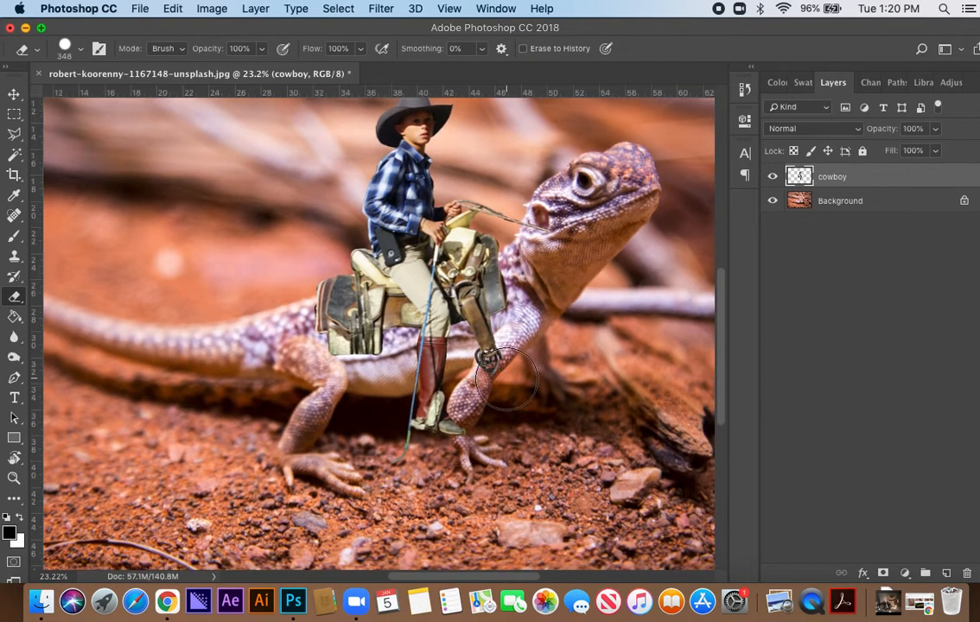
scroll(486, 362, "up", 1)
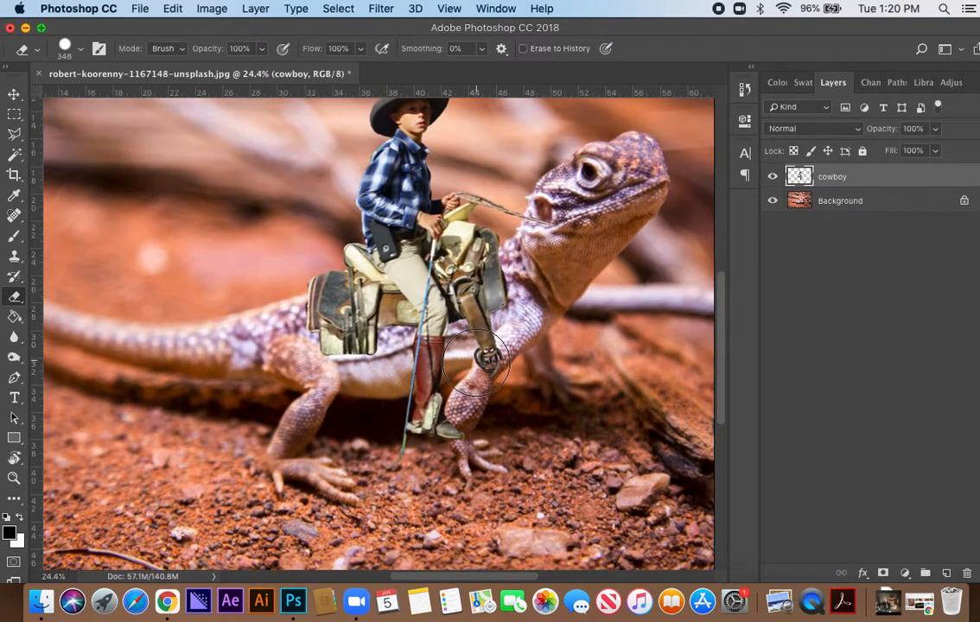
scroll(487, 361, "up", 5)
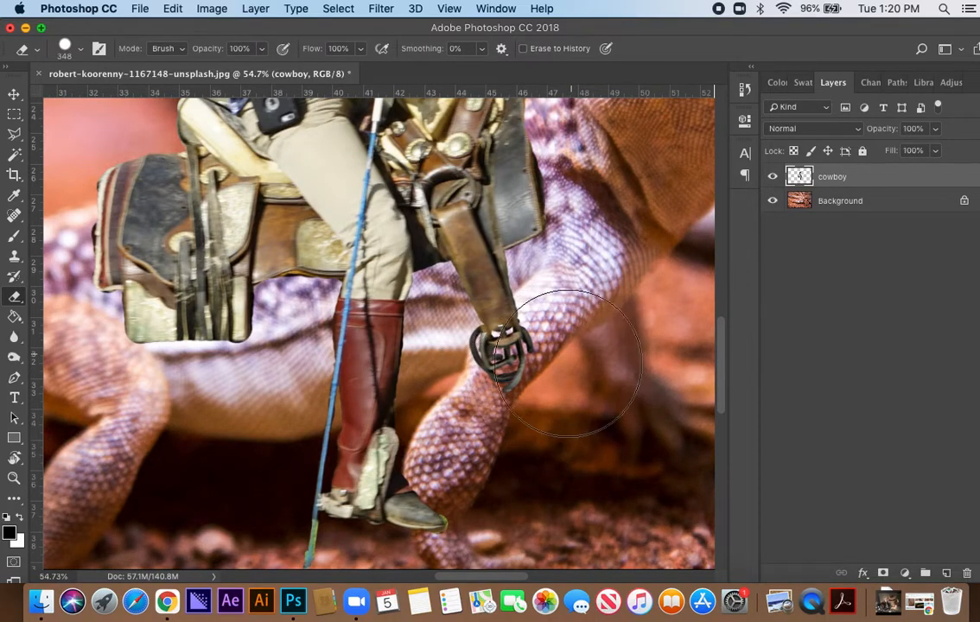
mouse_move(549, 359)
left_mouse_down()
mouse_move(557, 393)
mouse_move(543, 371)
mouse_move(536, 387)
left_mouse_up()
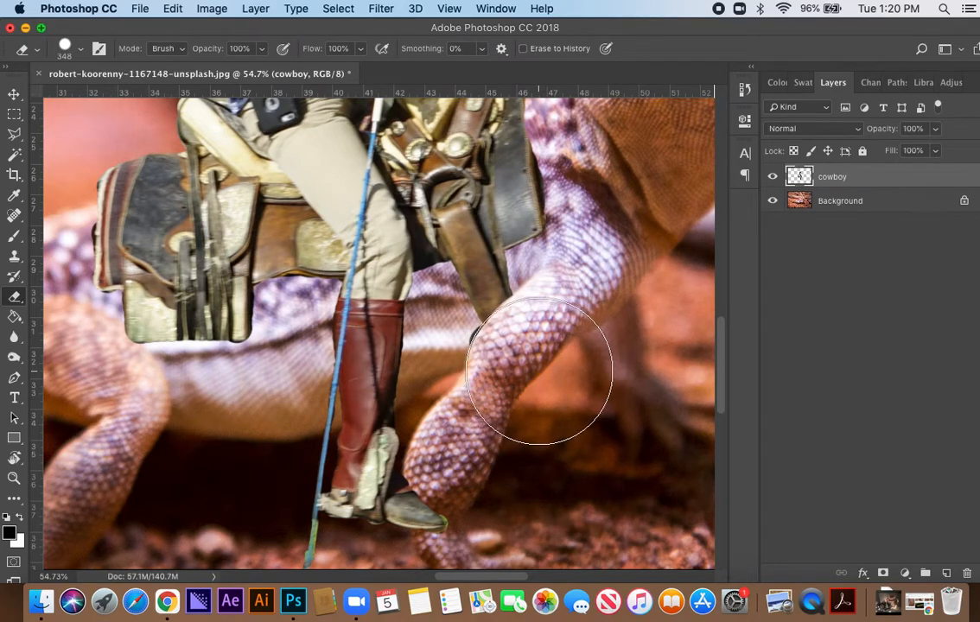
Erase the toe of the rider's boot where it overlaps the lizard's front leg, so the foot sits behind it.
key("space")
left_click_drag(517, 486, 528, 406)
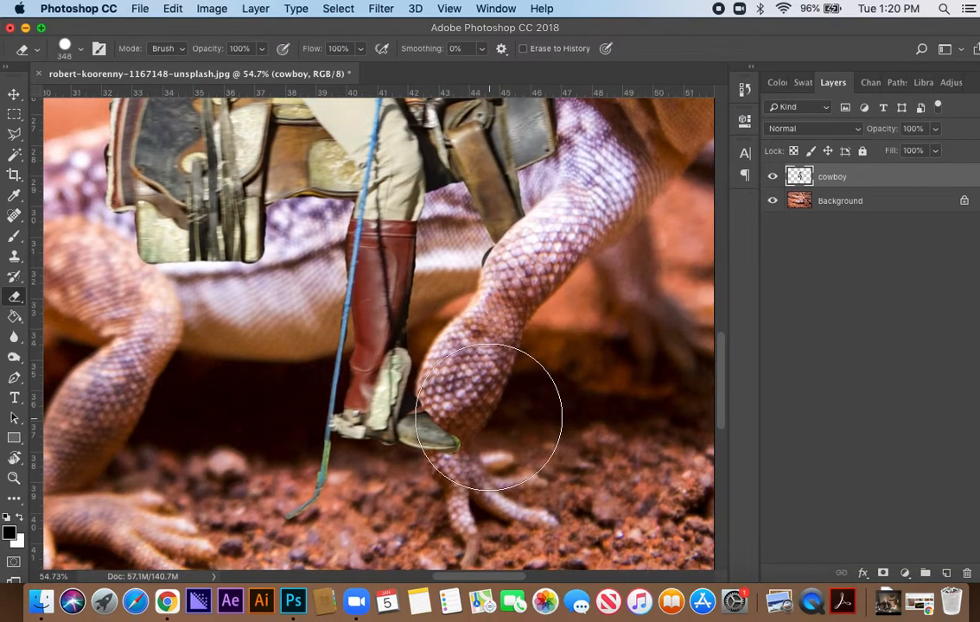
mouse_move(495, 420)
left_mouse_down()
mouse_move(509, 427)
mouse_move(494, 424)
left_mouse_up()
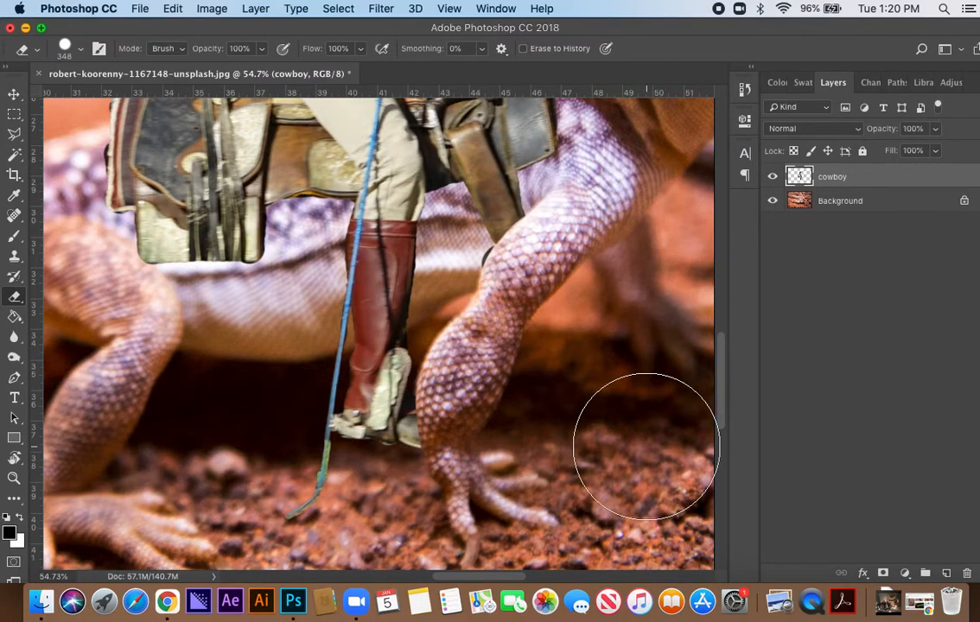
scroll(558, 438, "down", 5)
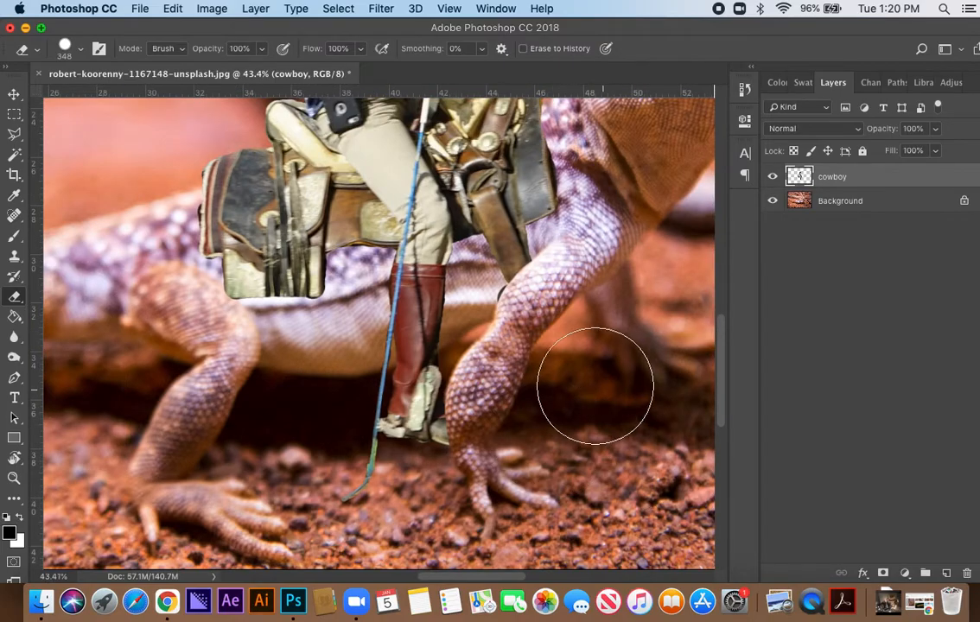
scroll(591, 394, "down", 3)
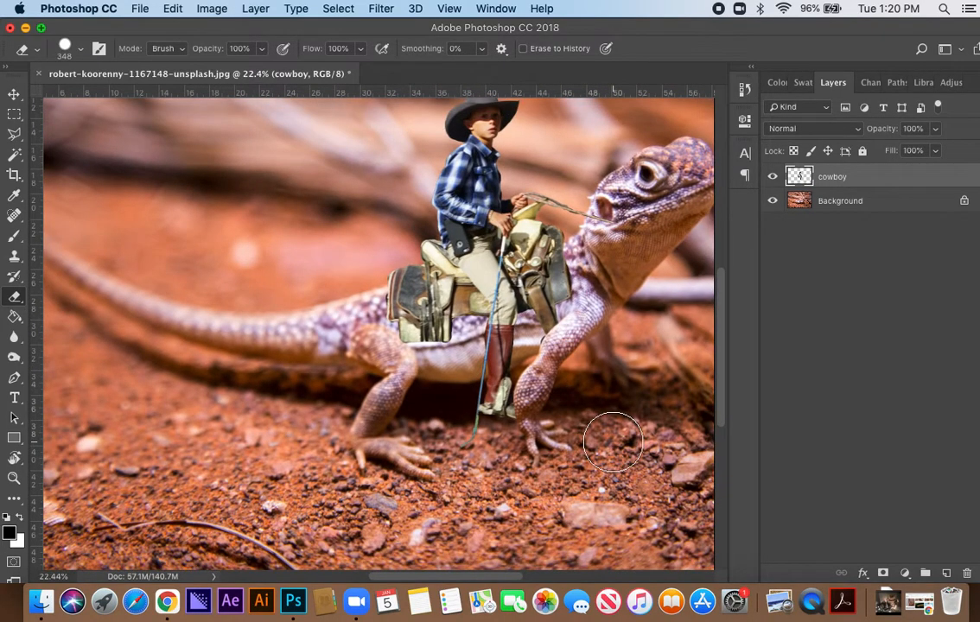
scroll(406, 384, "up", 8)
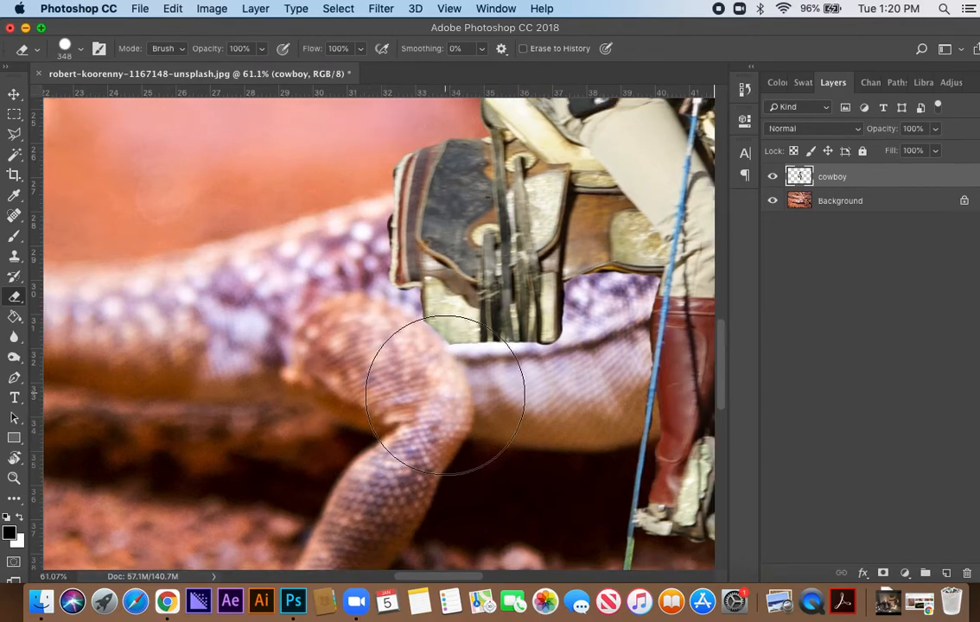
scroll(445, 394, "down", 8)
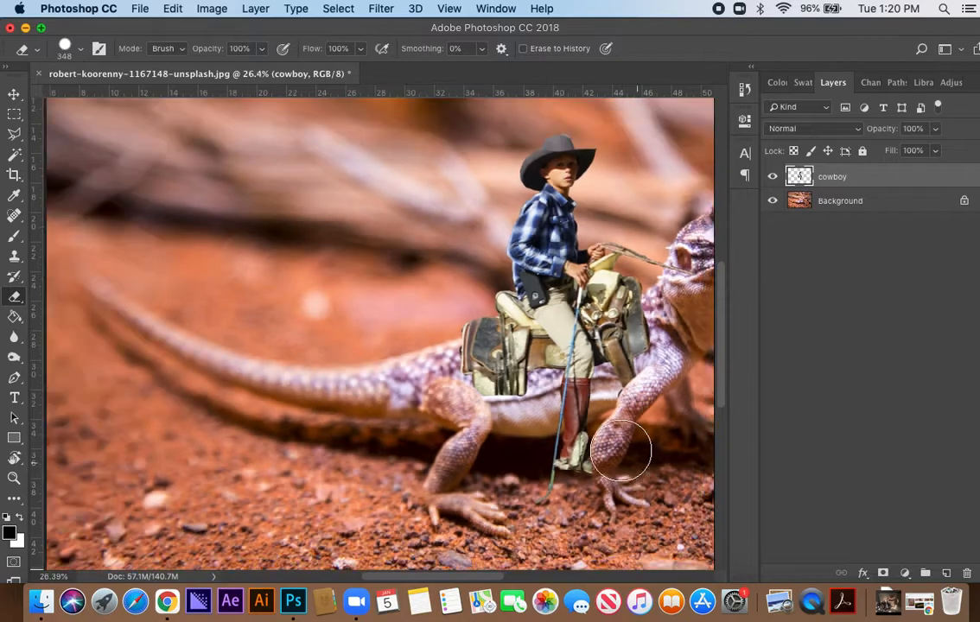
left_click_drag(630, 422, 533, 439)
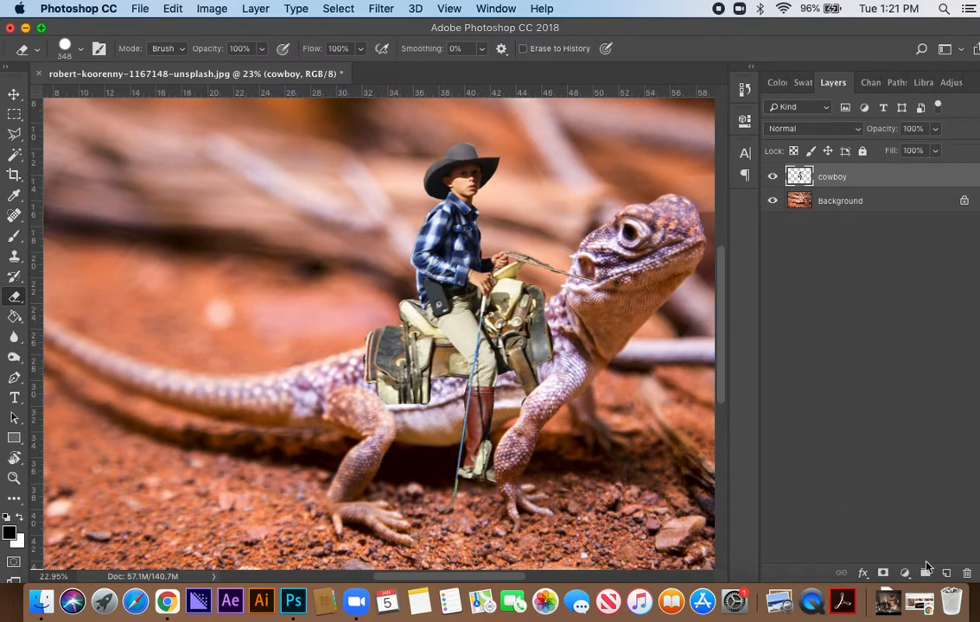
Create a new layer named Drop Shadow and place it between the cowboy layer and the Background.
left_click(946, 573)
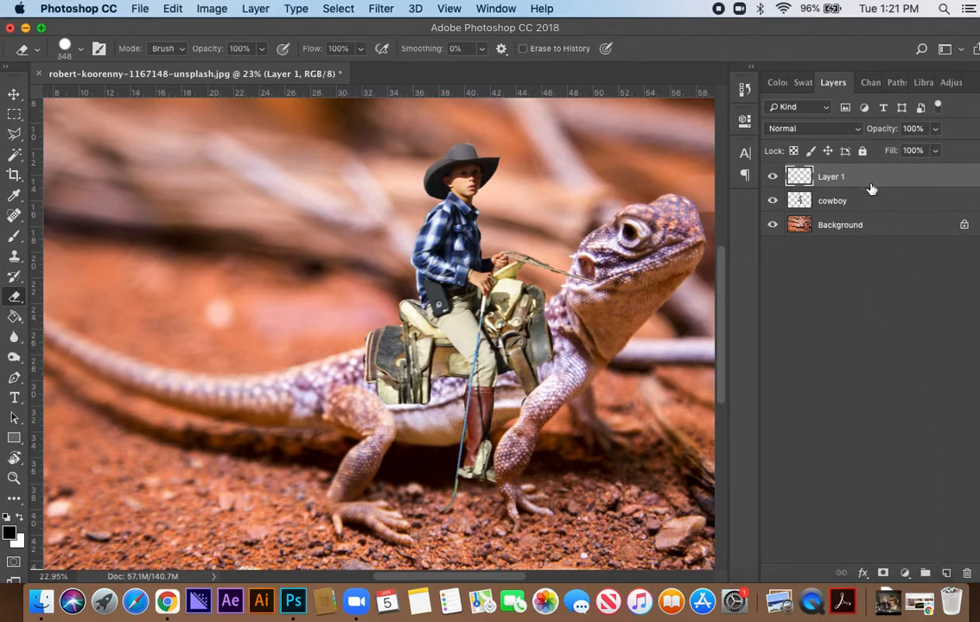
left_click_drag(866, 182, 845, 218)
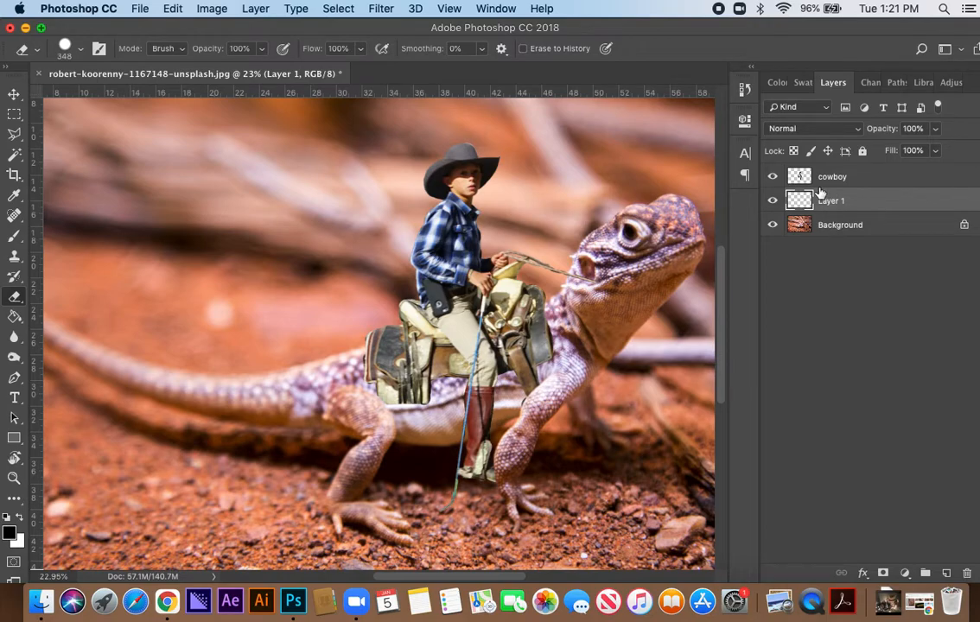
double_click(830, 200)
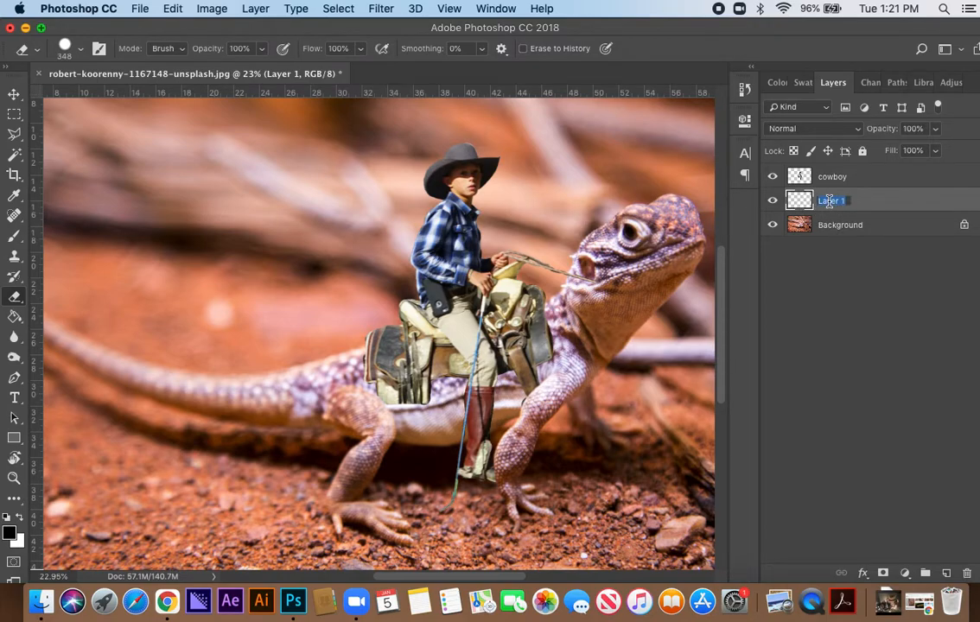
type("Drop Shadow")
key("Return")
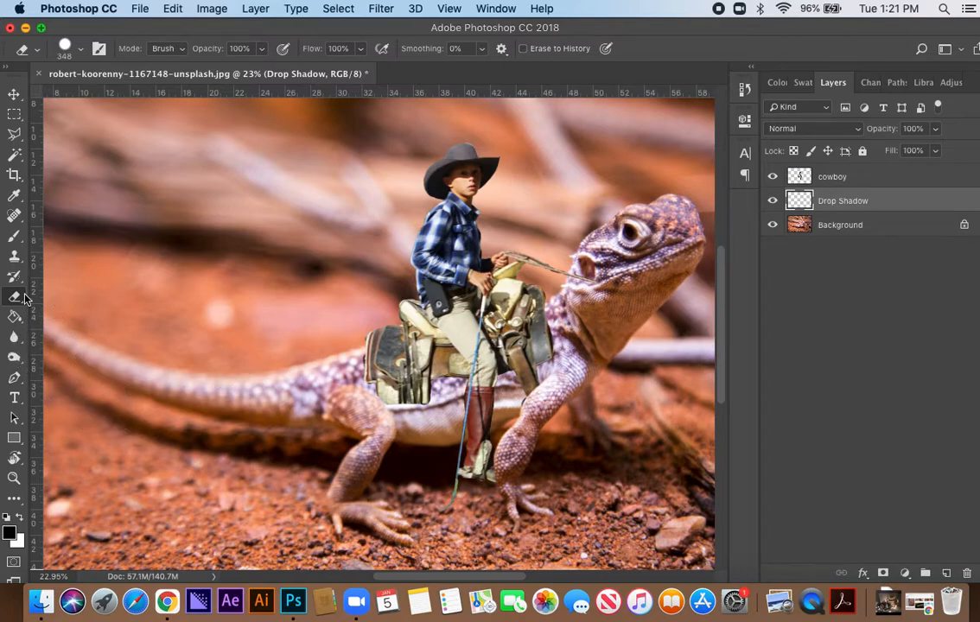
Paint a soft black shadow on the Drop Shadow layer around the saddle's edges, using a 118 px brush at 5% hardness.
left_click(21, 236)
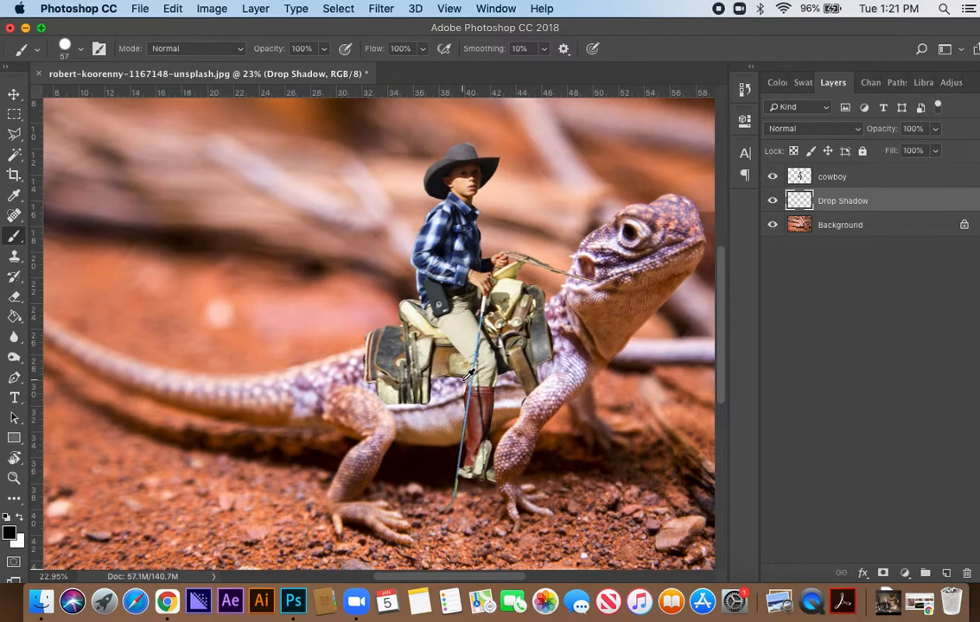
scroll(467, 374, "up", 5)
scroll(514, 376, "up", 1)
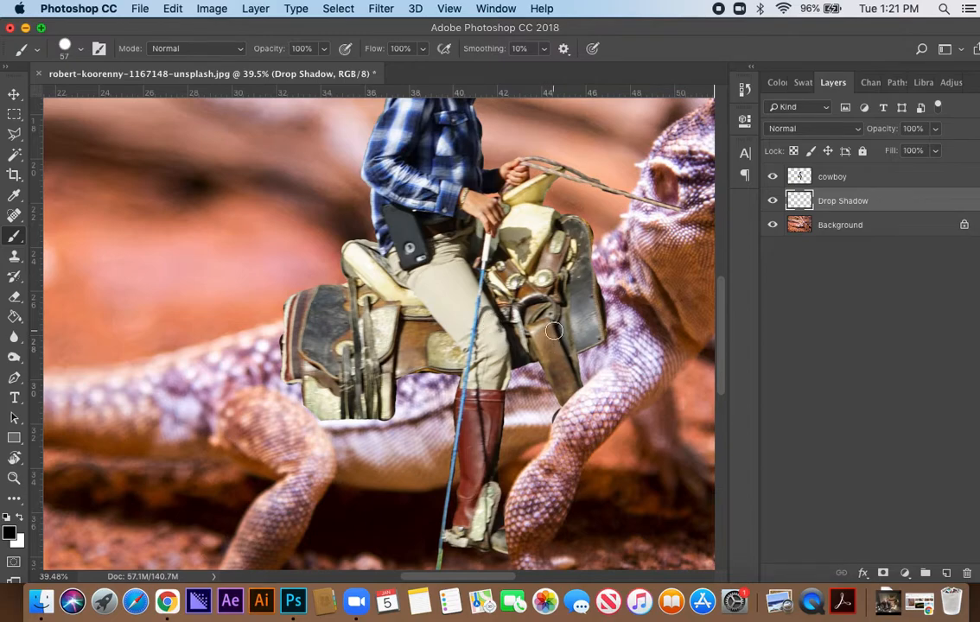
right_click(410, 260)
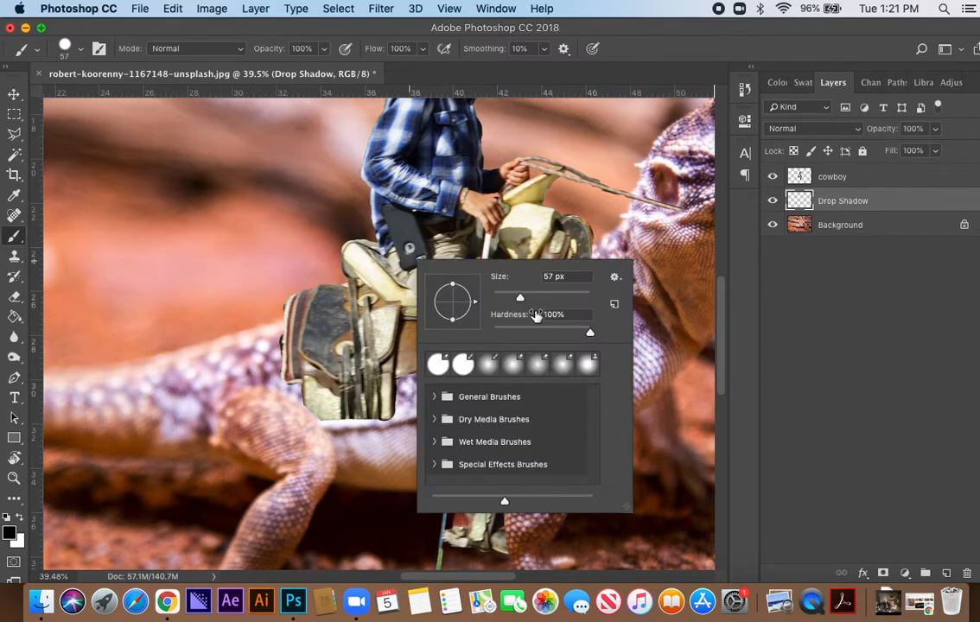
mouse_move(579, 337)
left_mouse_down()
mouse_move(491, 335)
mouse_move(503, 336)
left_mouse_up()
left_click(527, 298)
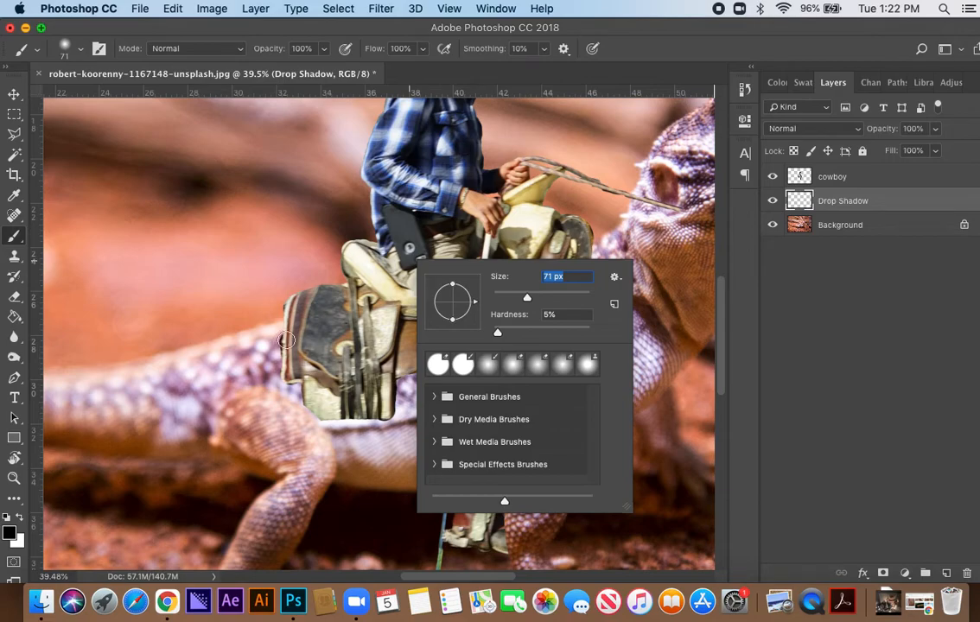
left_click(546, 299)
mouse_move(292, 332)
left_mouse_down()
mouse_move(291, 381)
mouse_move(299, 375)
mouse_move(286, 377)
mouse_move(315, 400)
mouse_move(389, 411)
left_mouse_up()
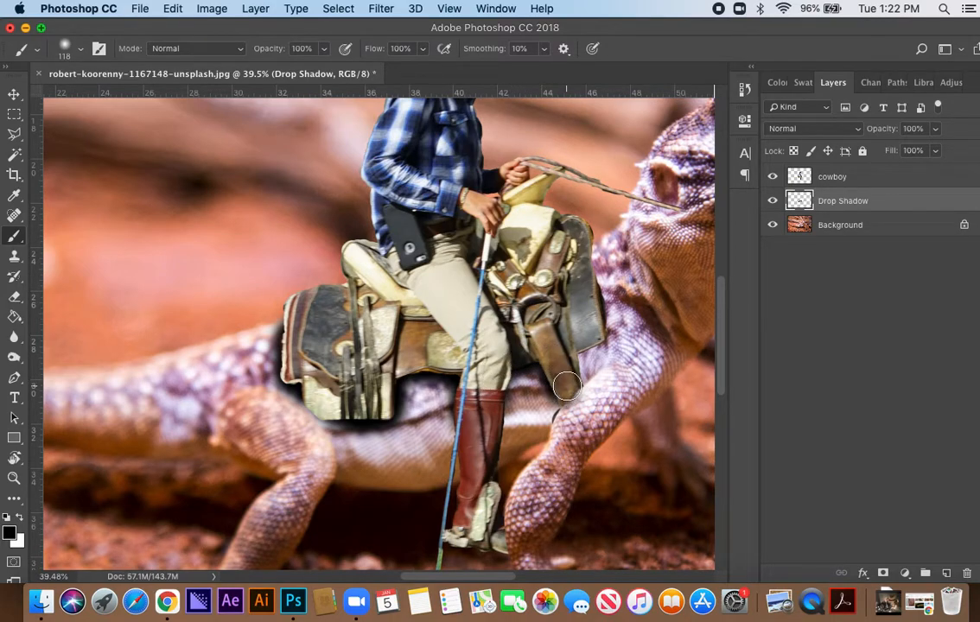
mouse_move(569, 374)
left_mouse_down()
mouse_move(587, 341)
mouse_move(588, 255)
mouse_move(589, 280)
left_mouse_up()
left_click_drag(590, 328, 565, 356)
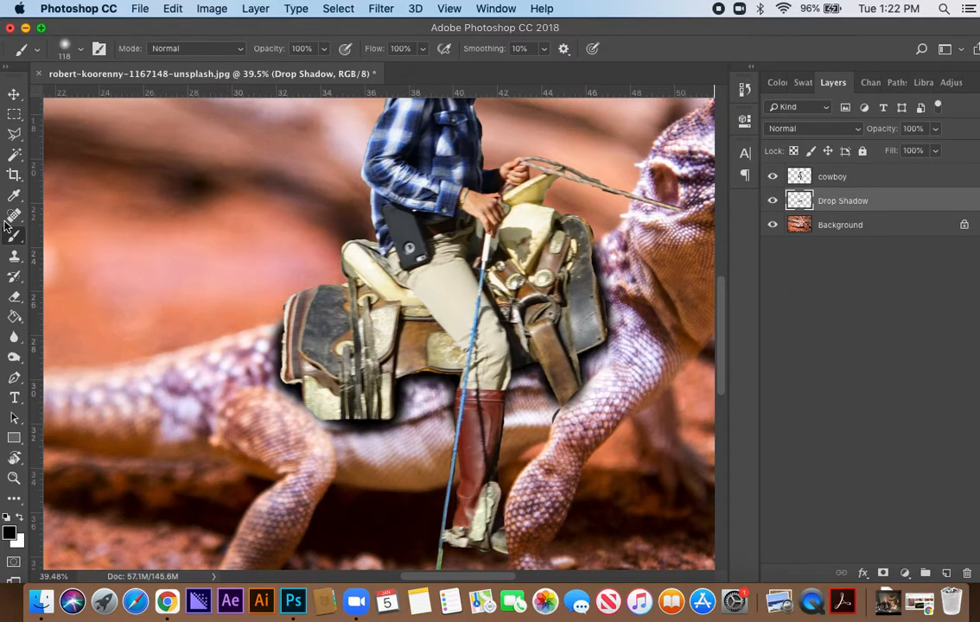
Set the Drop Shadow layer's fill to 74% and its opacity to 93%.
key("e")
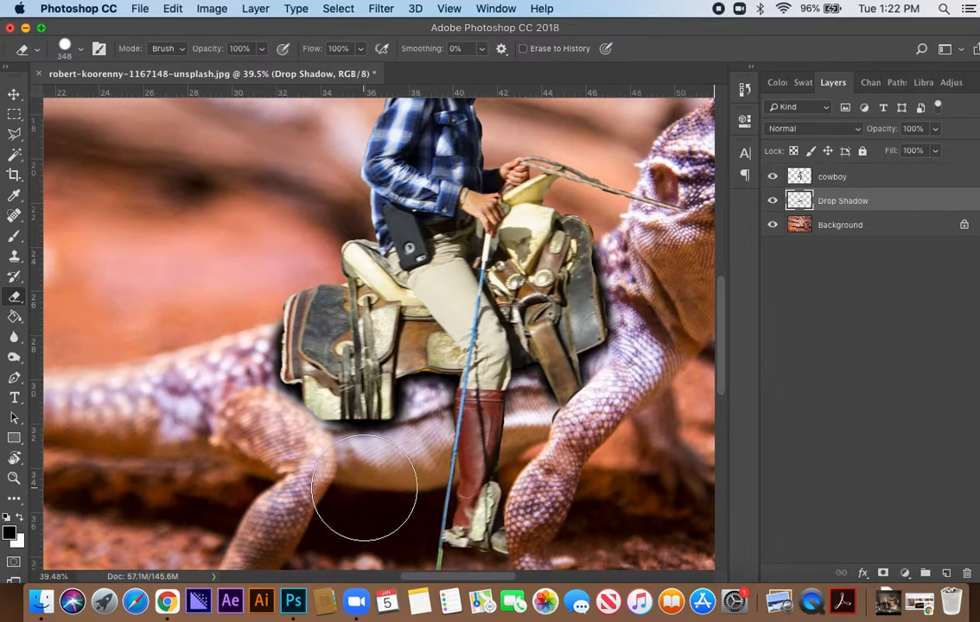
key("v")
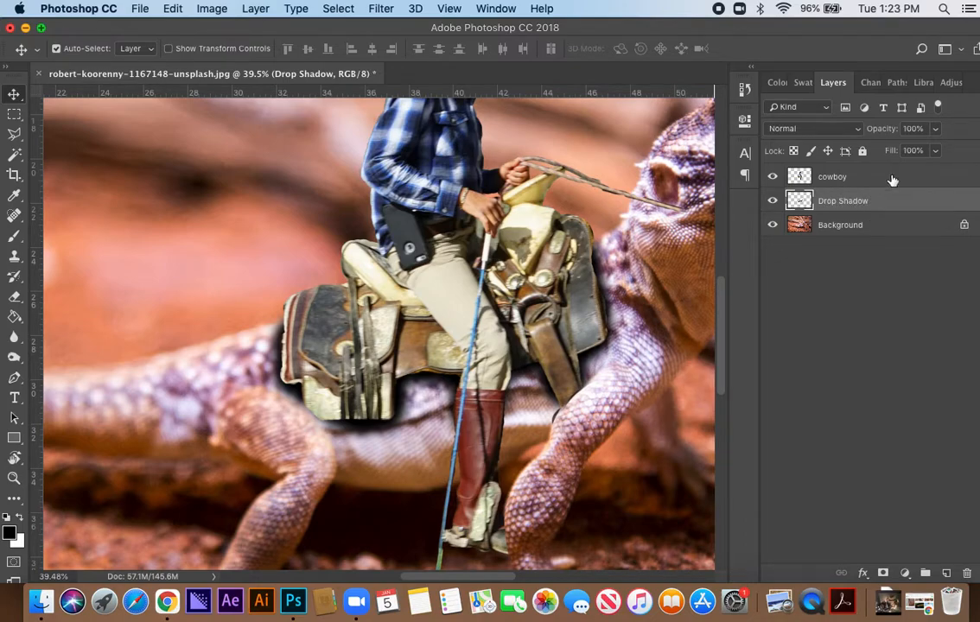
left_click(936, 151)
left_click_drag(922, 176, 921, 177)
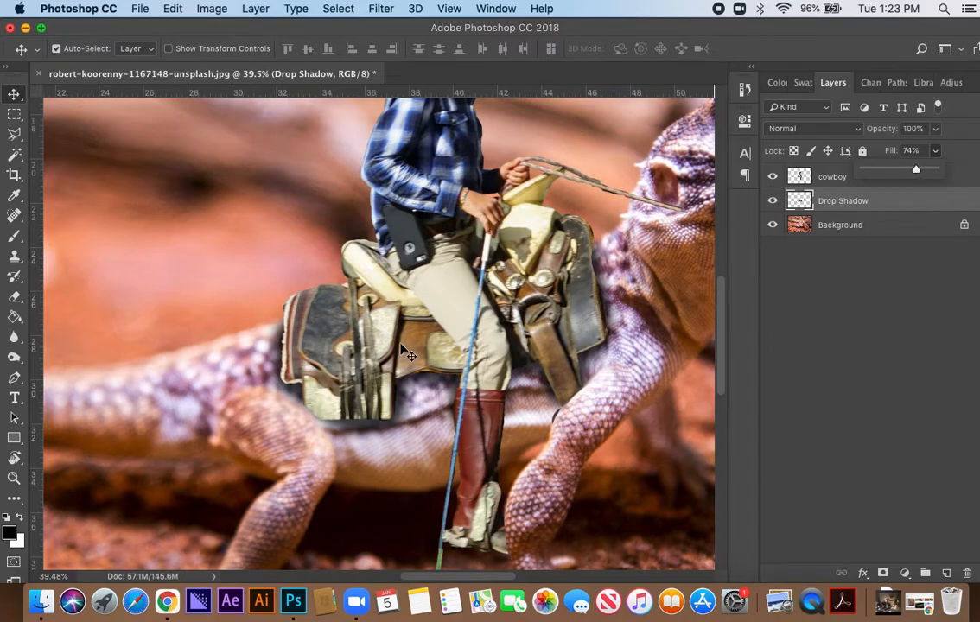
scroll(358, 292, "down", 8)
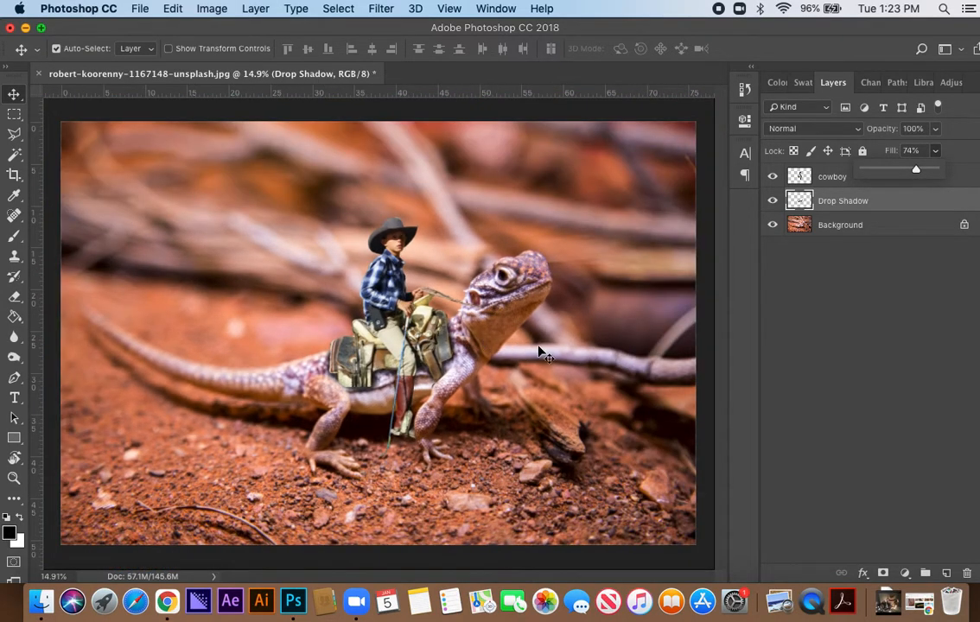
left_click(936, 129)
left_click_drag(936, 151, 921, 154)
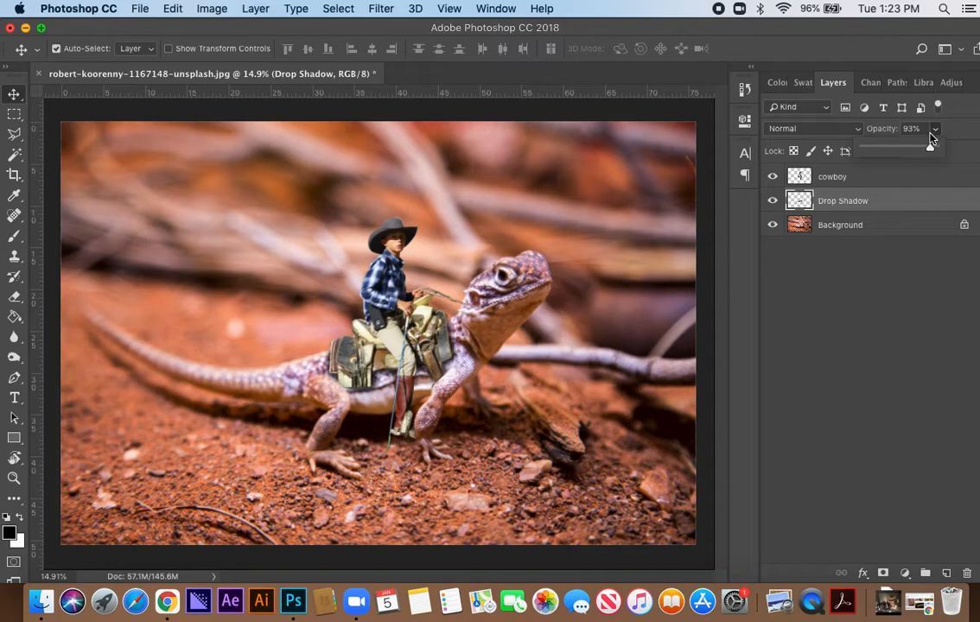
left_click(936, 130)
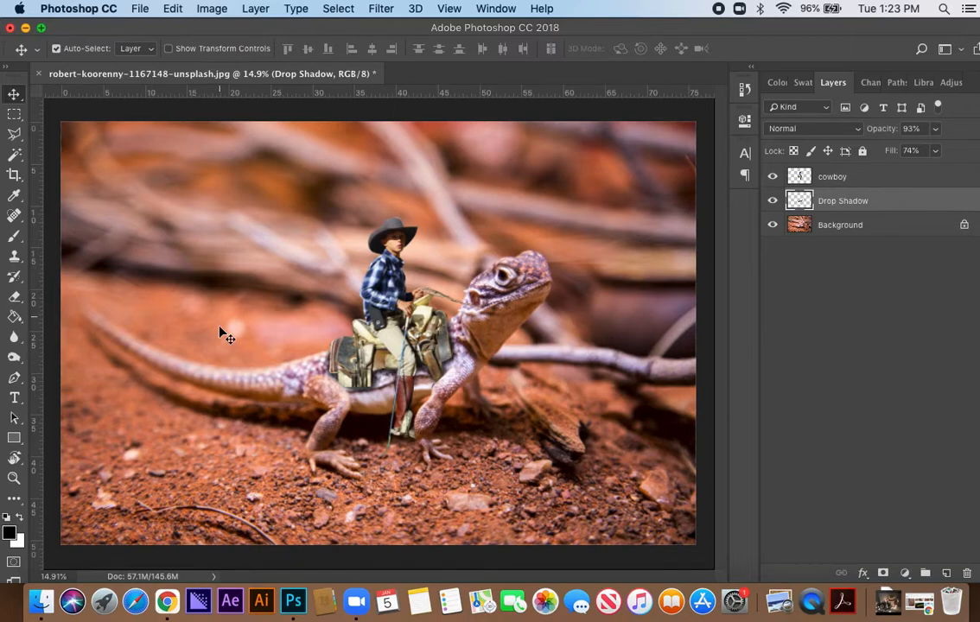
Save the layered composite in Photoshop format as LizardCowboy.psd in the LargerThanLife folder, with Maximize Compatibility enabled.
key("super")
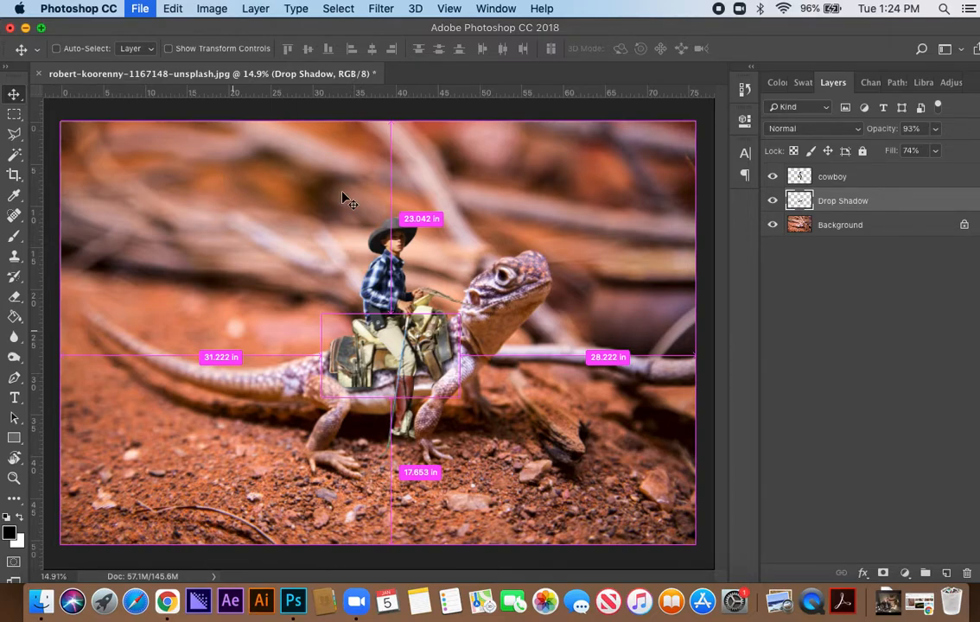
key("super+shift+s")
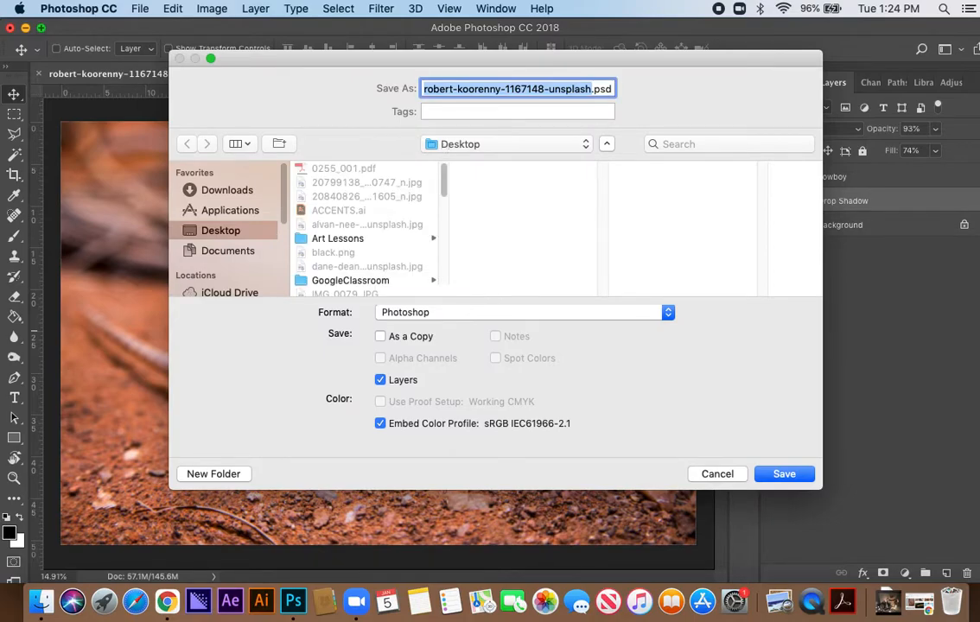
type("Liza")
type("rdCow")
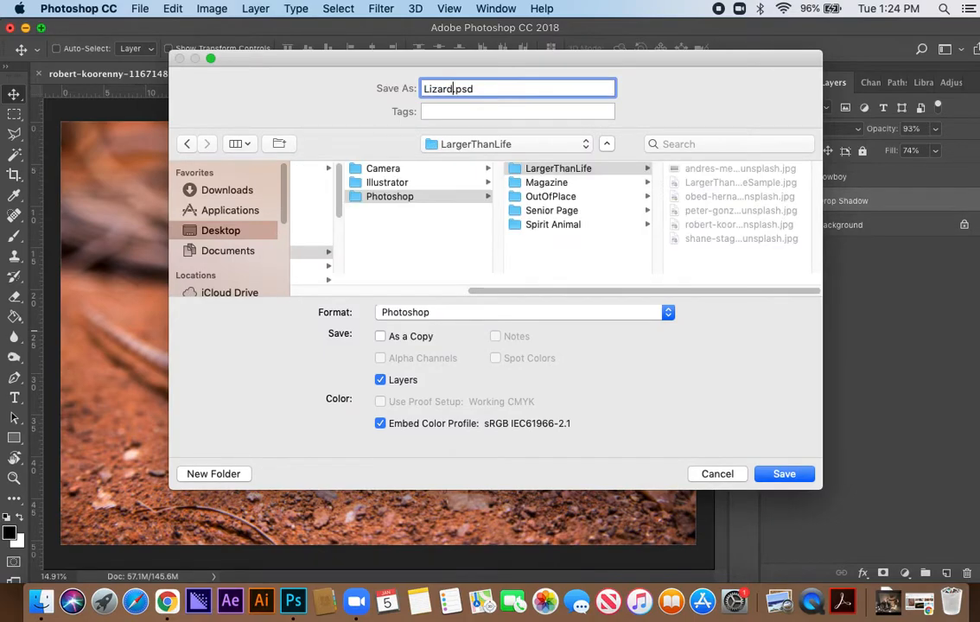
type("oy")
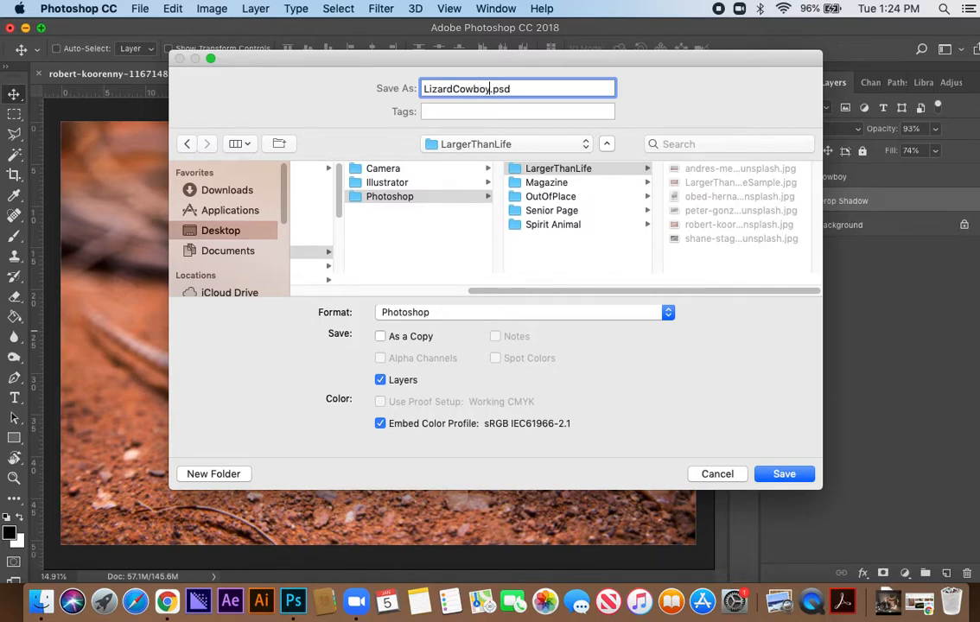
left_click(622, 169)
left_click(785, 476)
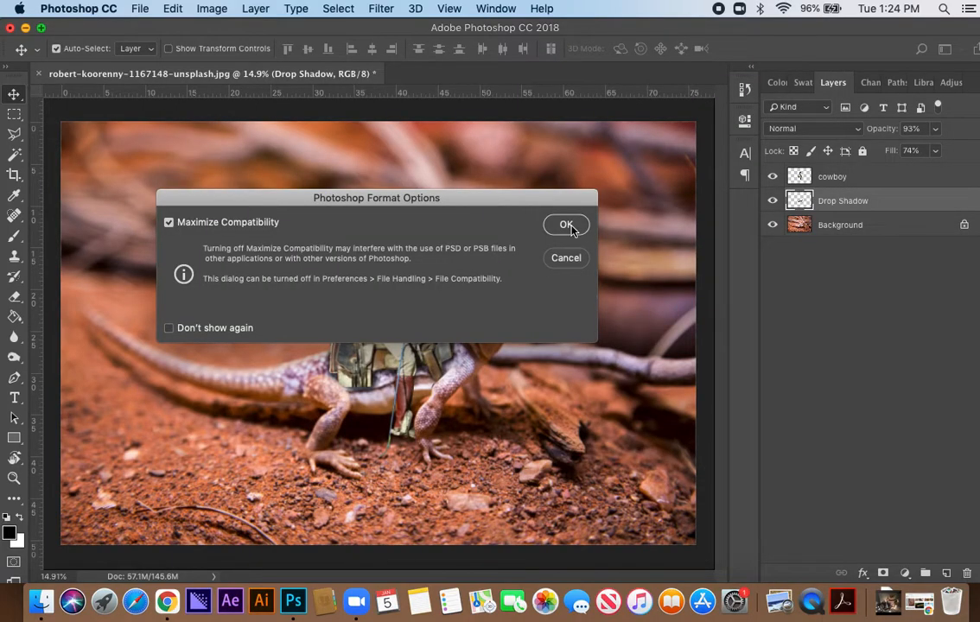
left_click(566, 224)
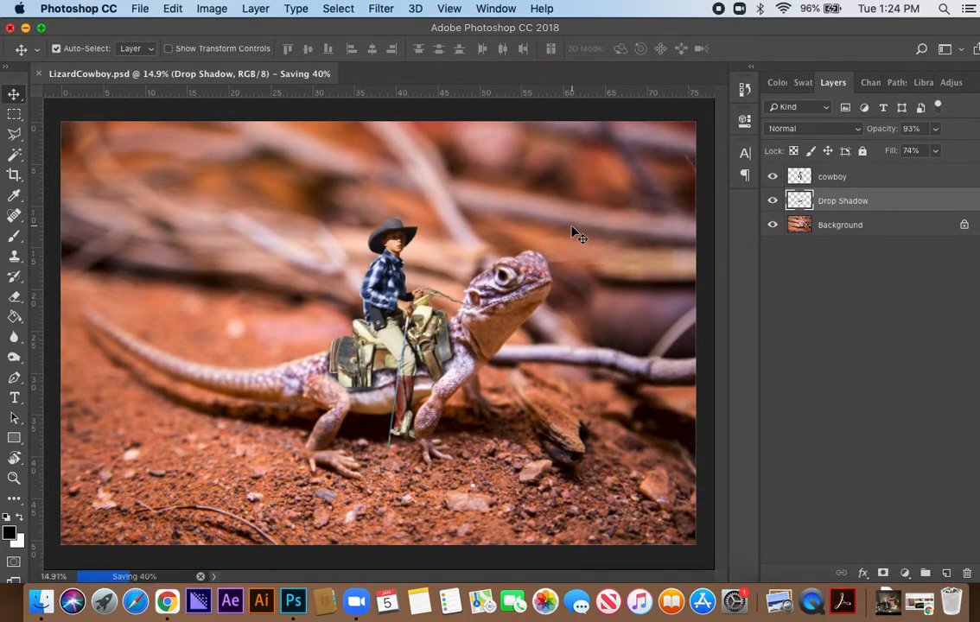
Save a JPEG copy as LizardCowboy.jpg in the LargerThanLife folder, with the quality reduced to about the middle of the range.
key("shift+super+s")
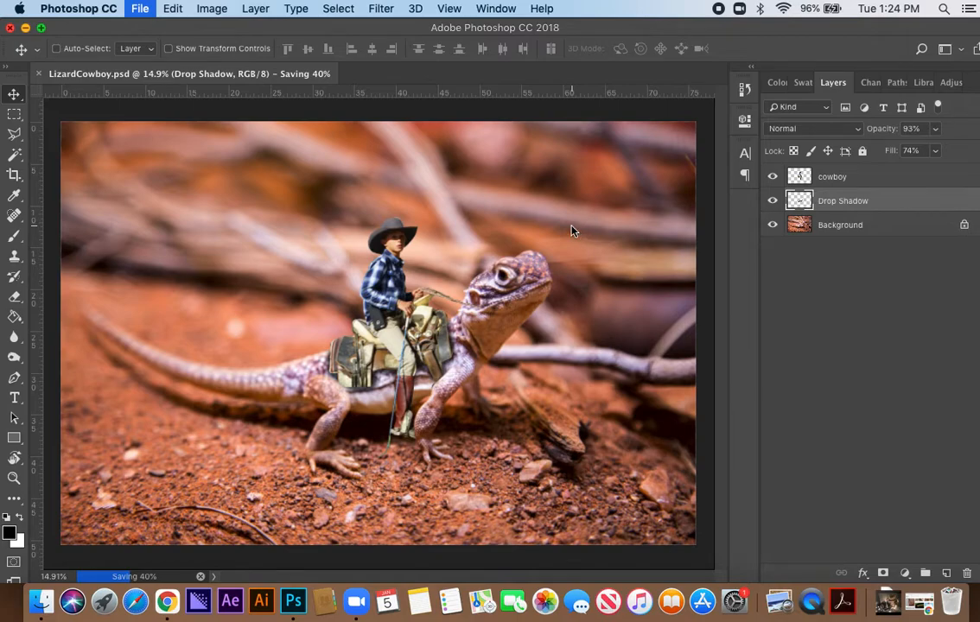
key("Return")
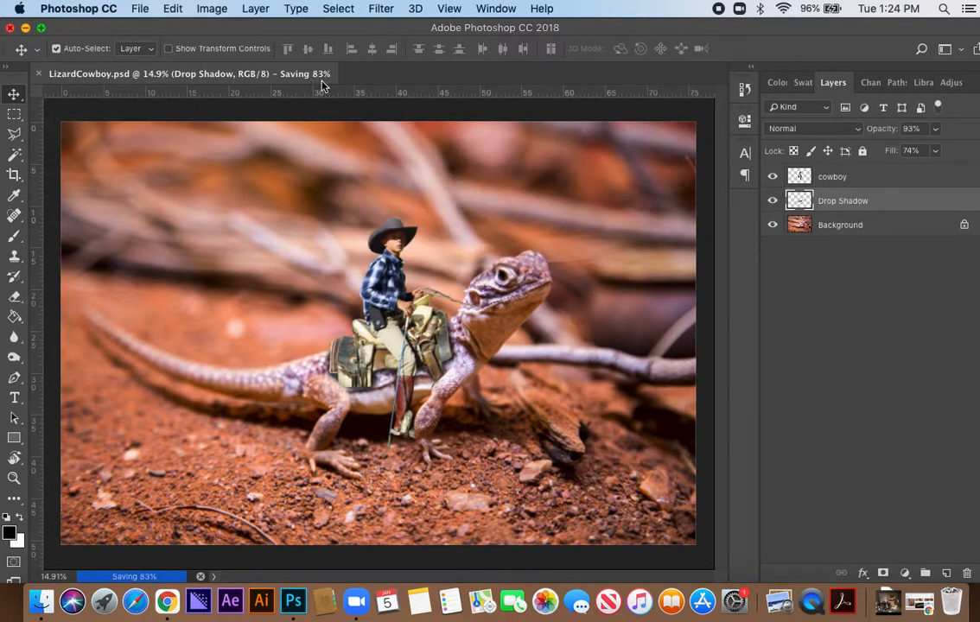
key("shift+super+s")
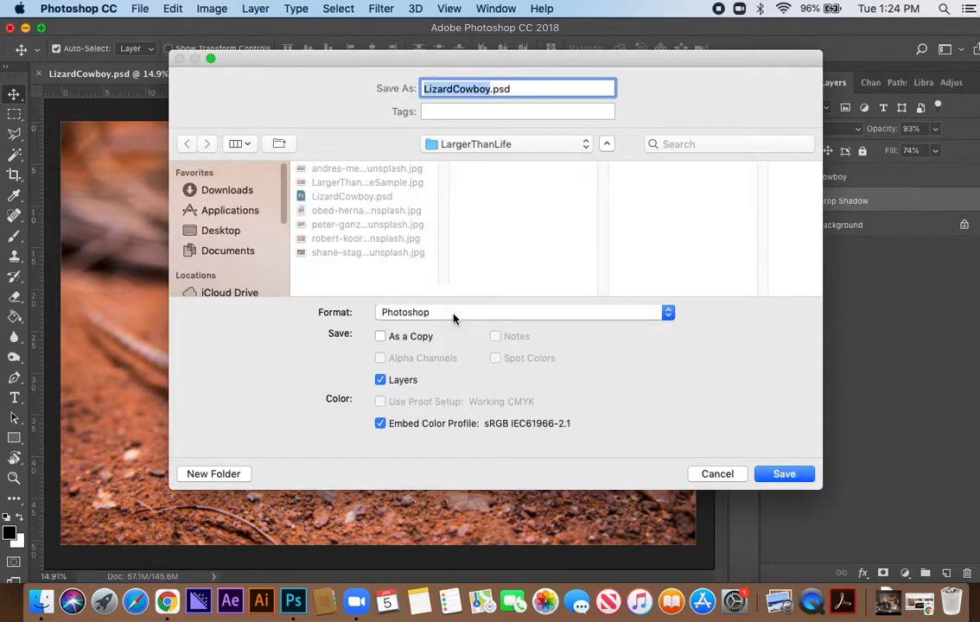
left_click(454, 313)
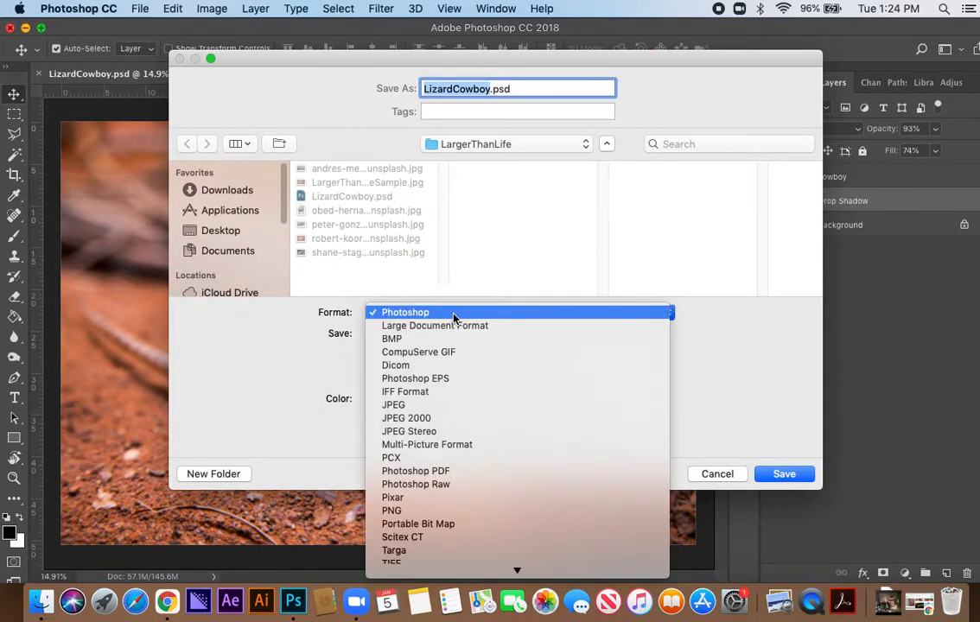
left_click(416, 409)
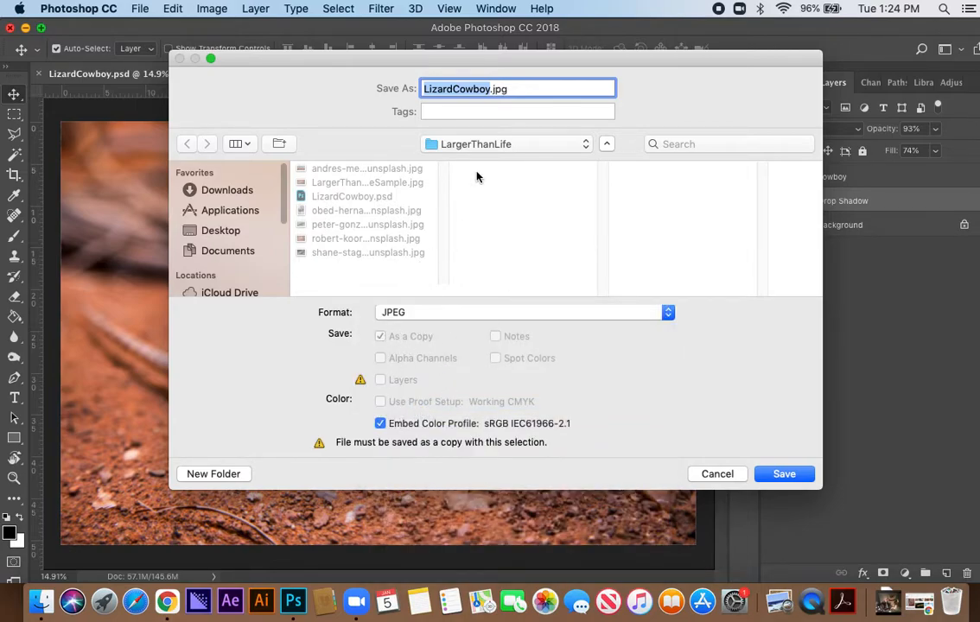
left_click(786, 476)
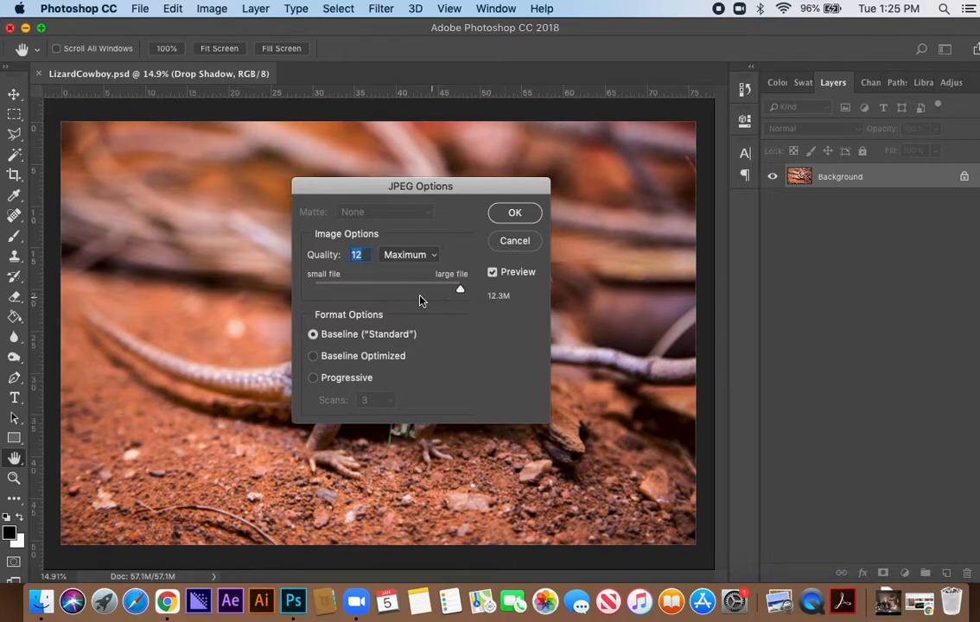
left_click(393, 289)
left_click(515, 213)
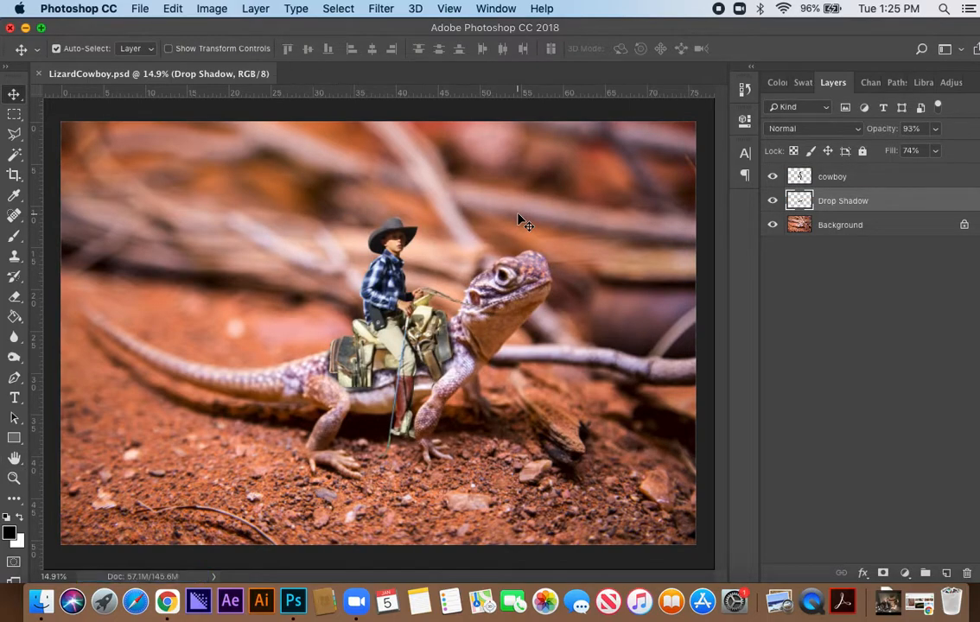
Minimize the editor, view LizardCowboy.jpg from the LargerThanLife folder in Preview, and close the image.
left_click(26, 30)
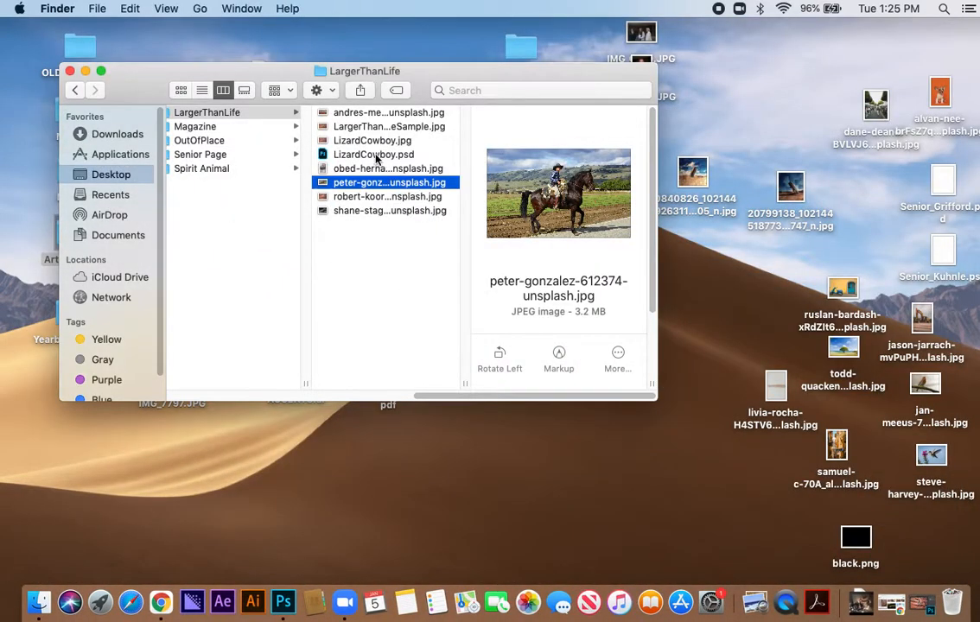
left_click(374, 142)
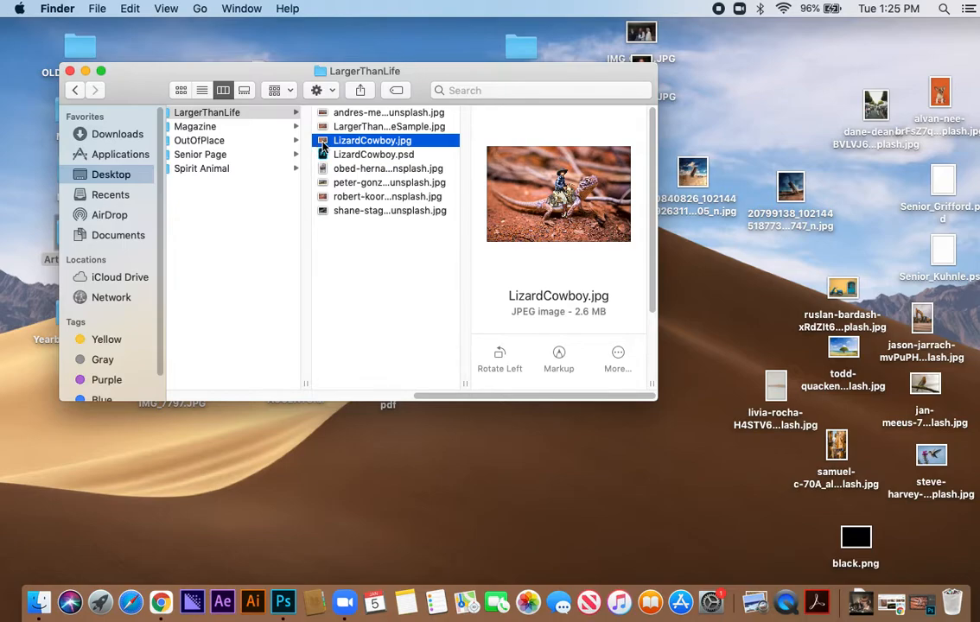
double_click(323, 143)
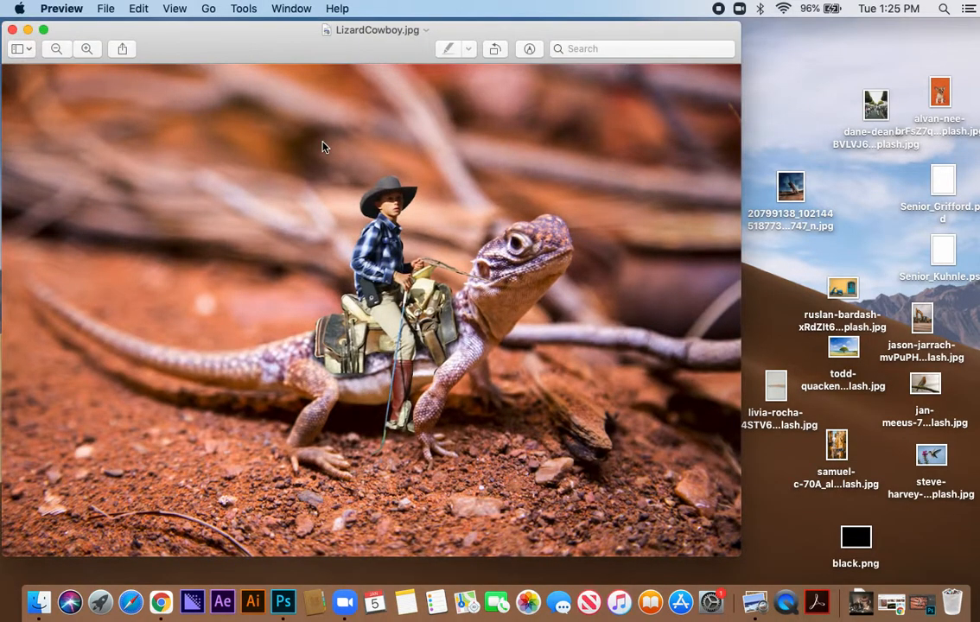
left_click(11, 31)
left_click(424, 82)
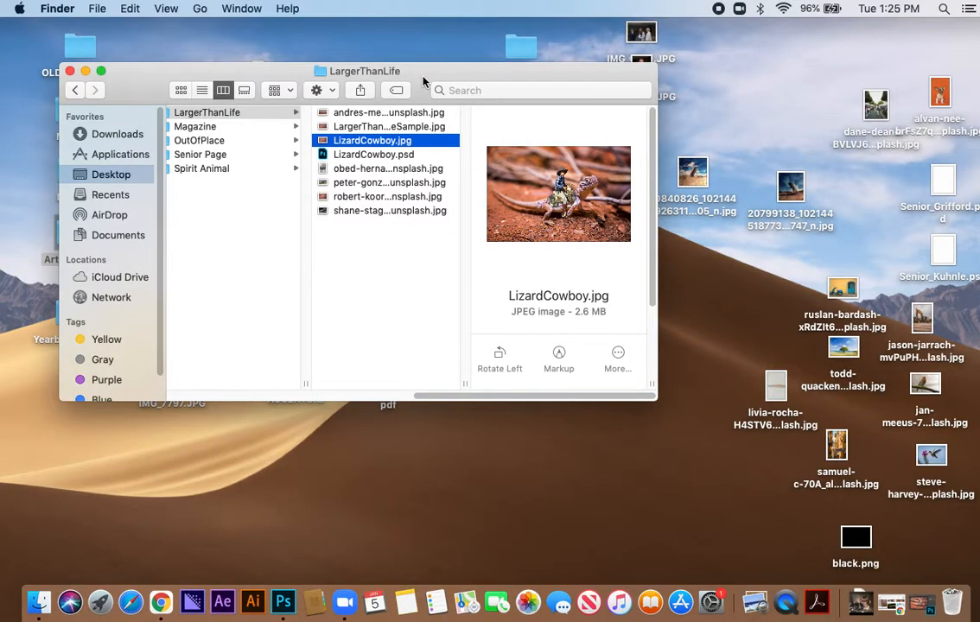